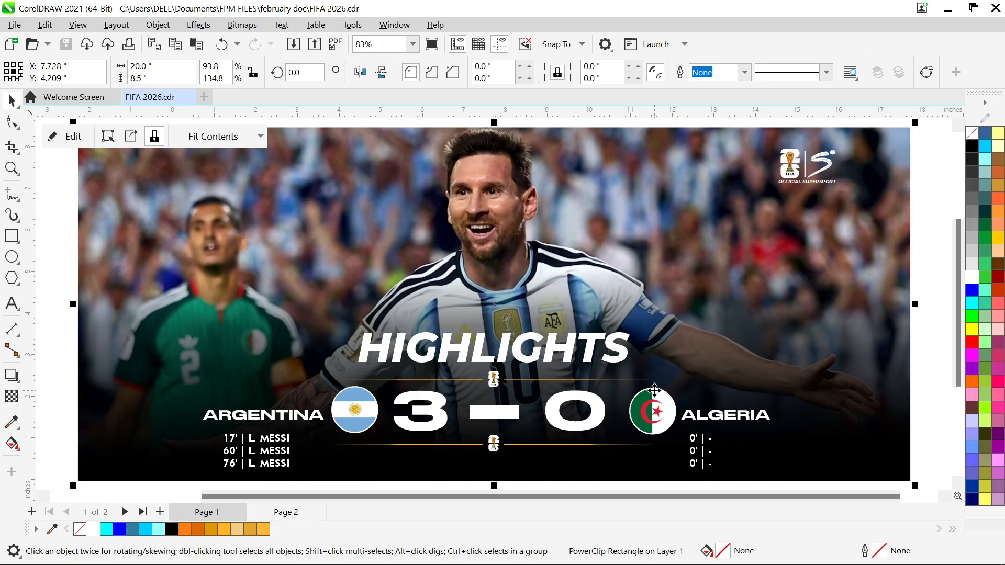
Draw a rectangle below the HIGHLIGHTS banner and set its size to 20 by 8.5 inches
scroll(517, 445, "down", 5)
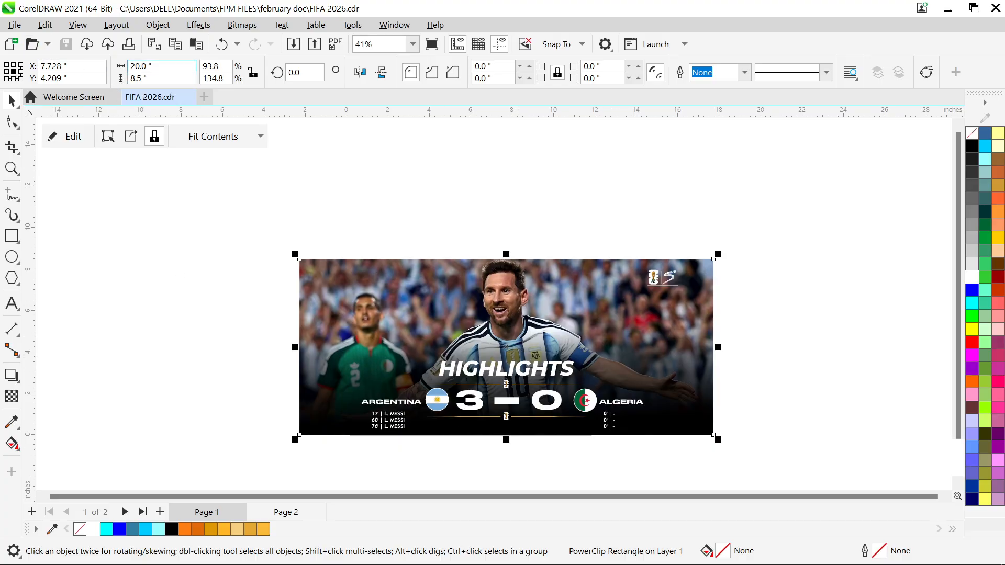
left_click(11, 237)
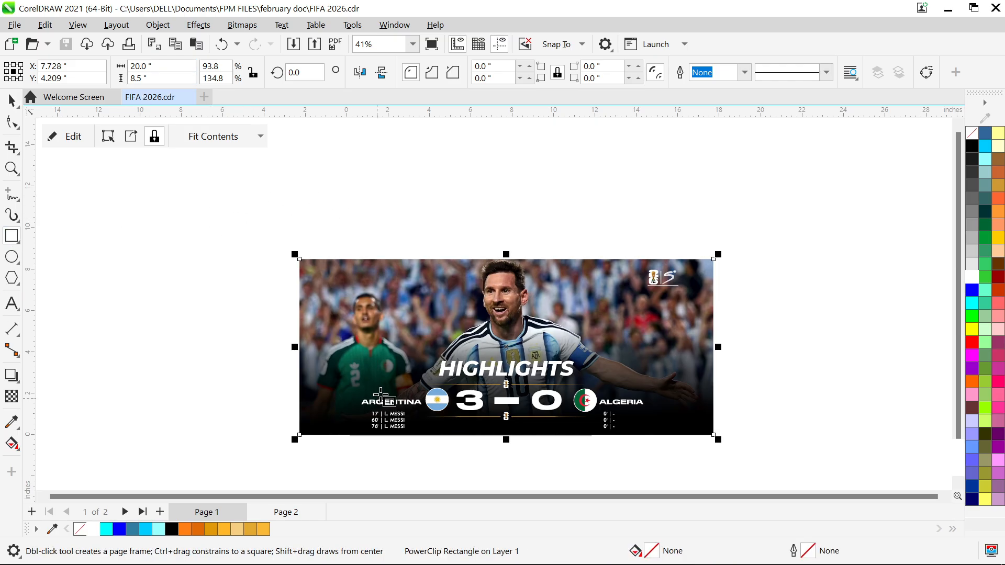
left_click_drag(300, 435, 270, 394)
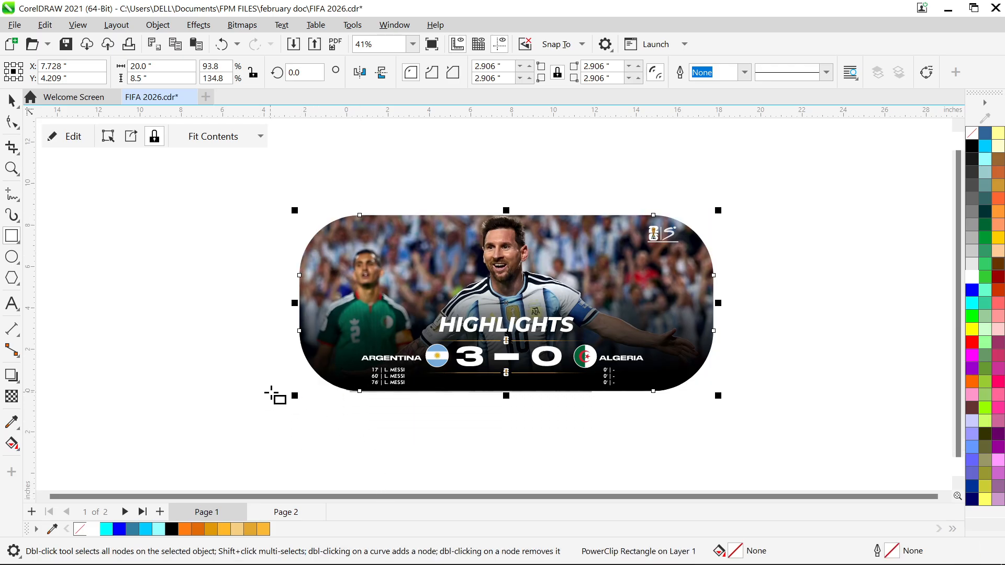
key("ctrl+z")
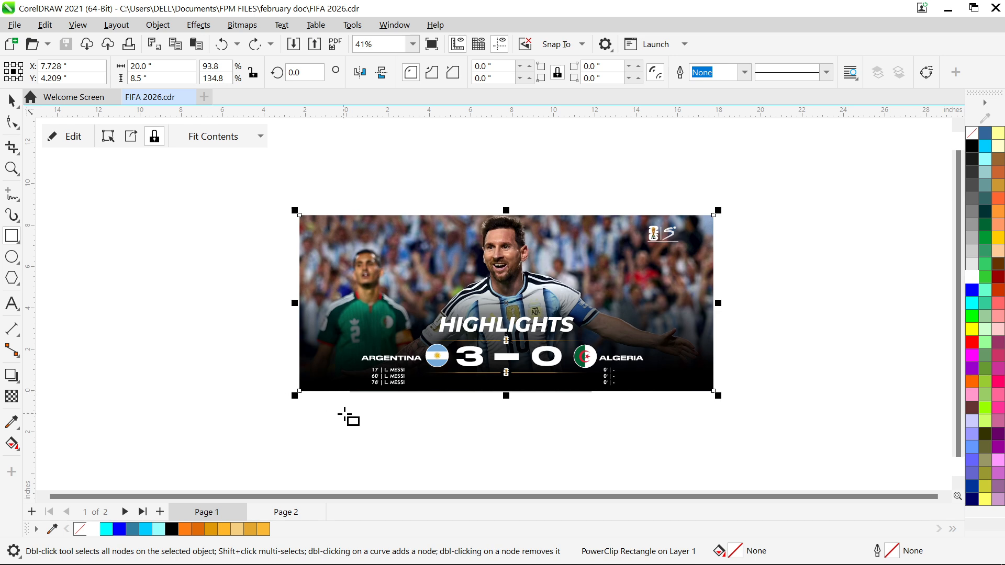
left_click_drag(341, 413, 557, 417)
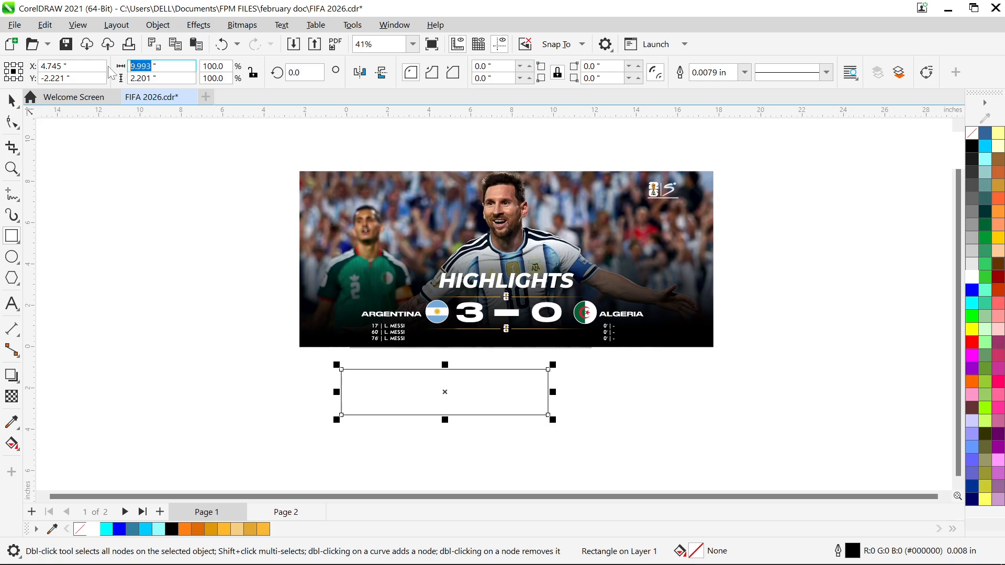
type("20")
key("Tab")
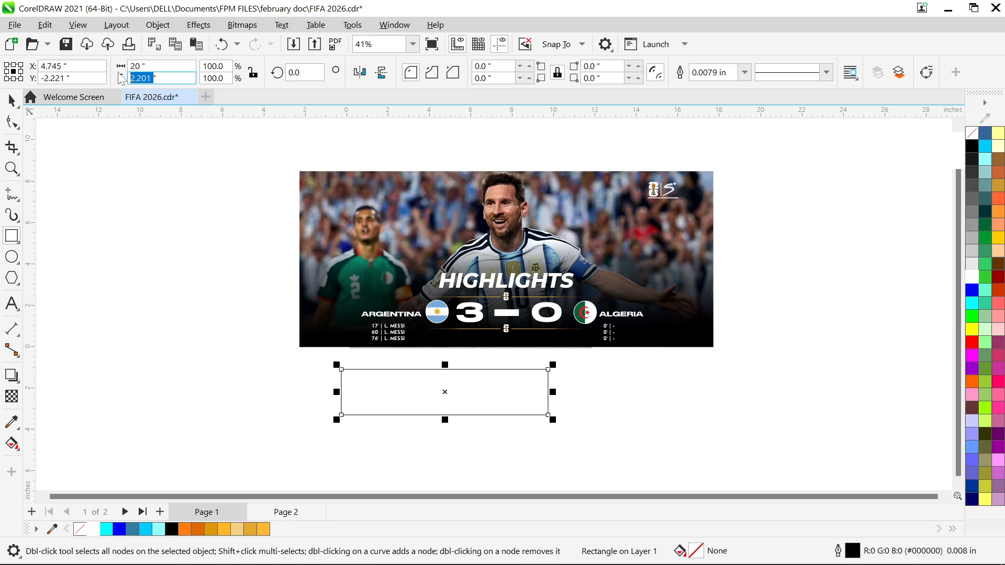
type("8")
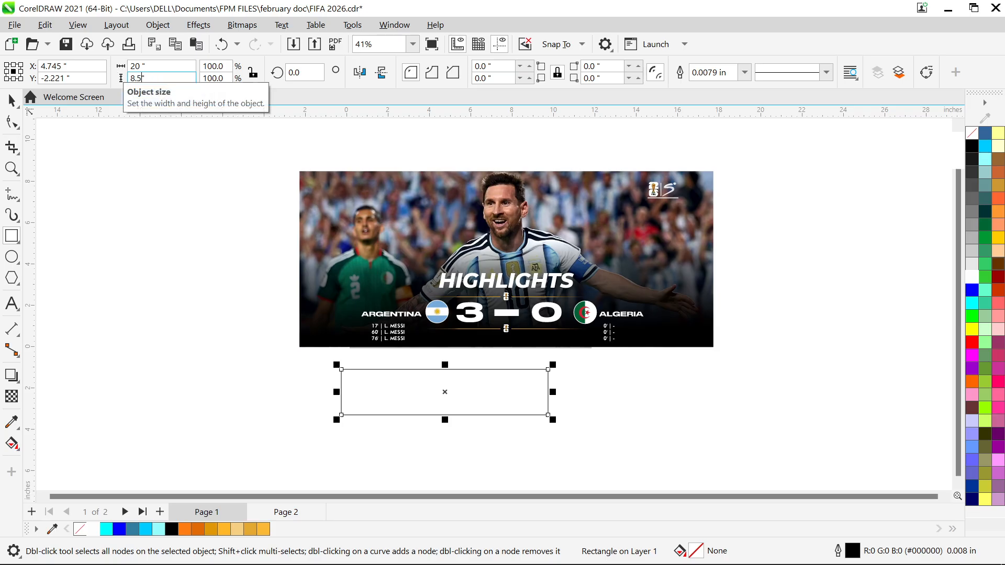
type(".5")
key("Return")
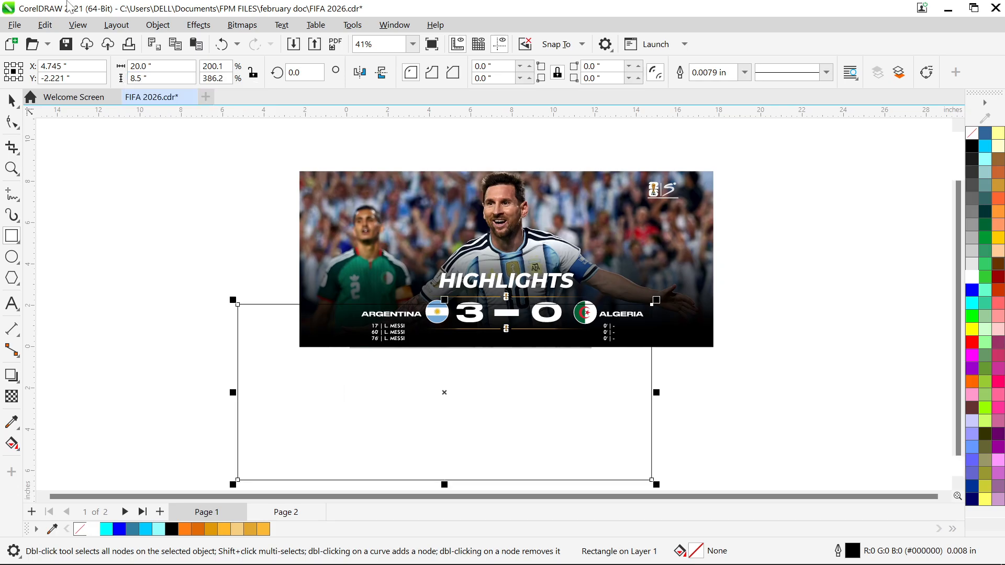
Move the empty rectangle directly beneath the HIGHLIGHTS banner, lined up with its sides, and deselect it
left_click(12, 101)
left_click_drag(470, 392, 522, 436)
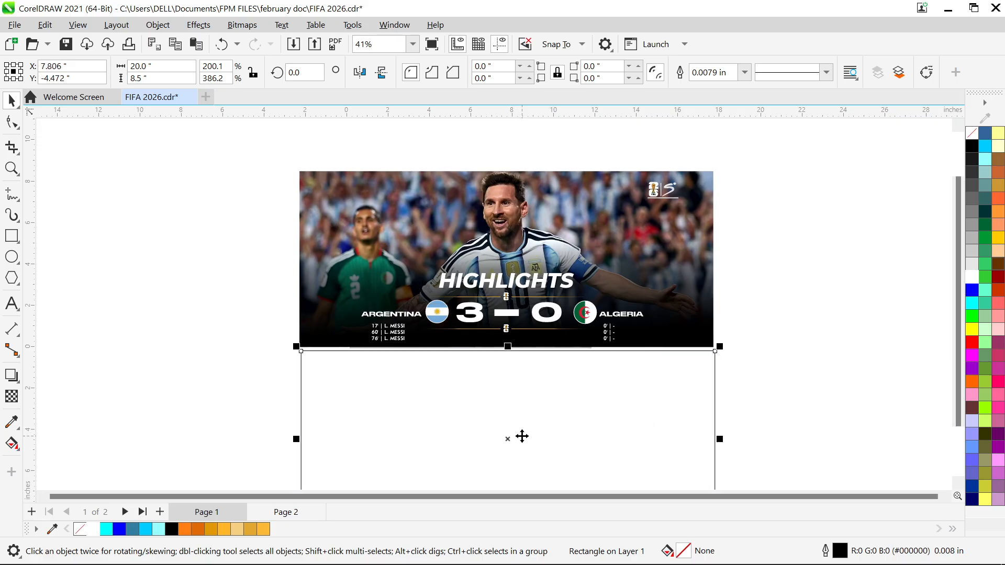
key("F4")
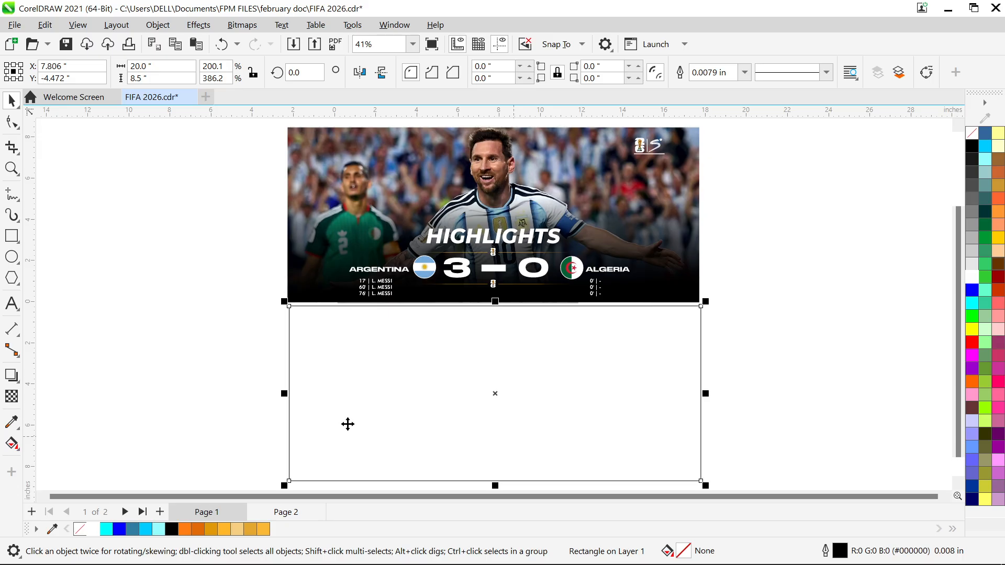
left_click(231, 365)
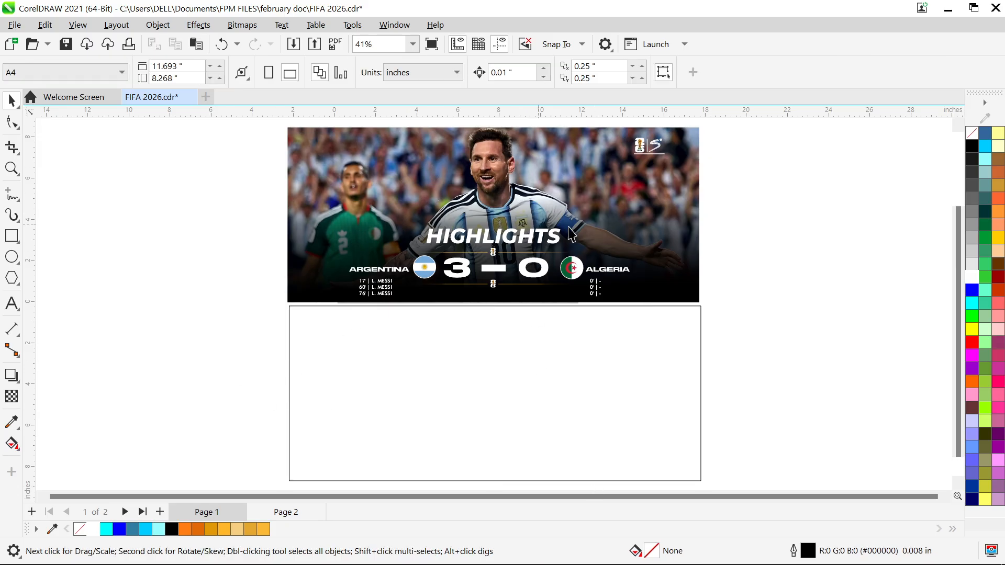
Copy the player photo from inside the HIGHLIGHTS banner's PowerClip and paste it onto the page outside the clip
left_click(537, 166)
double_click(538, 166)
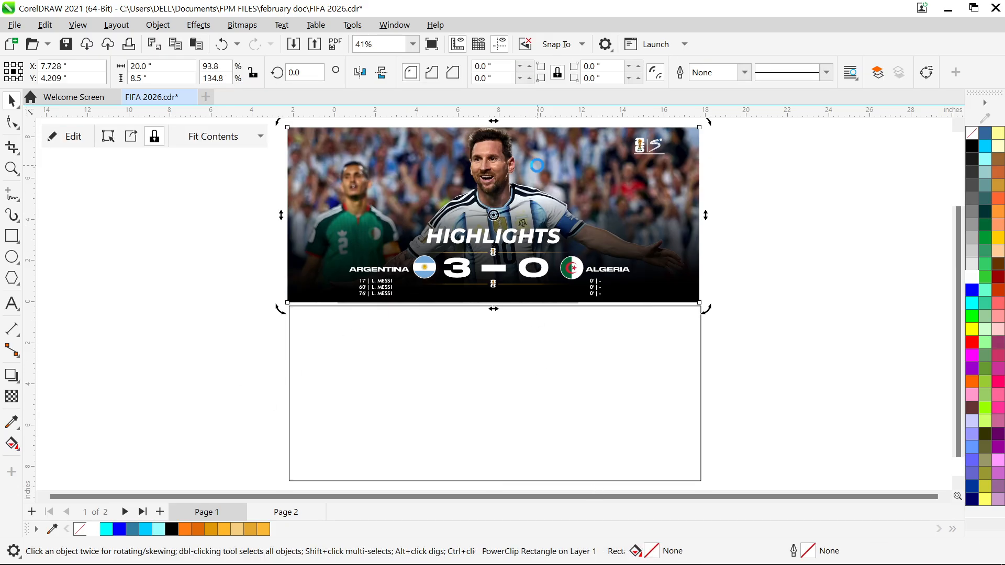
left_click(316, 133)
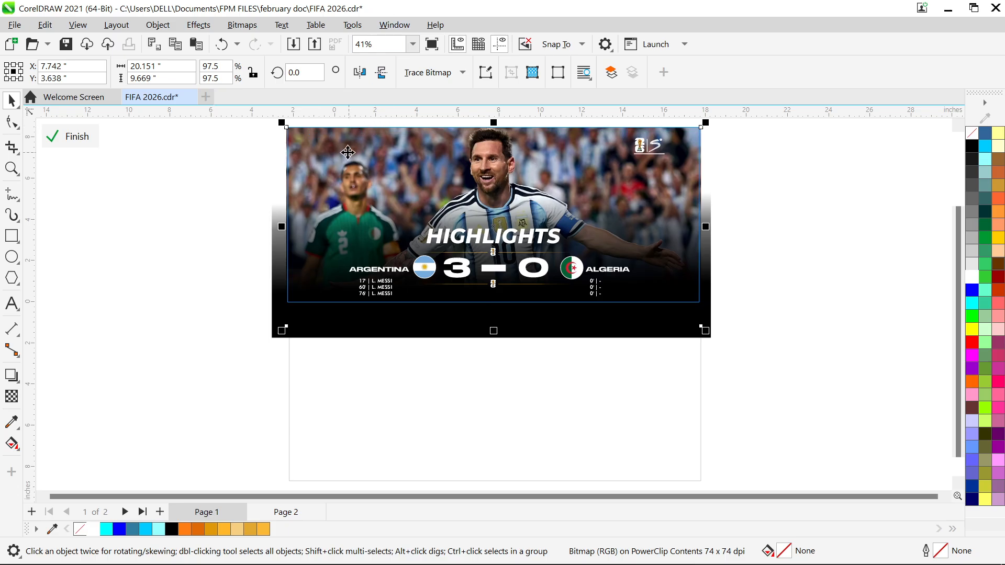
right_click(350, 134)
left_click(381, 148)
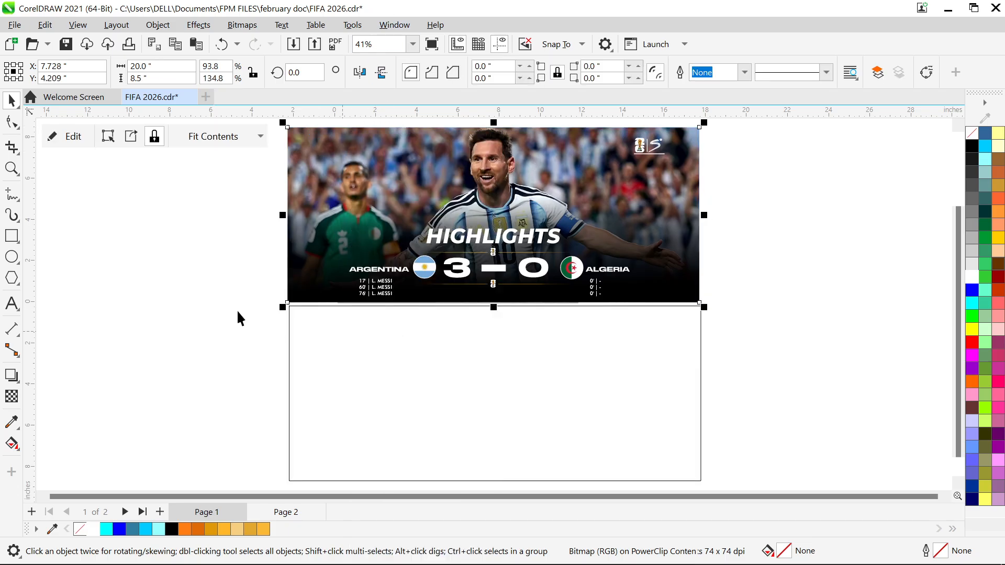
key("ctrl+v")
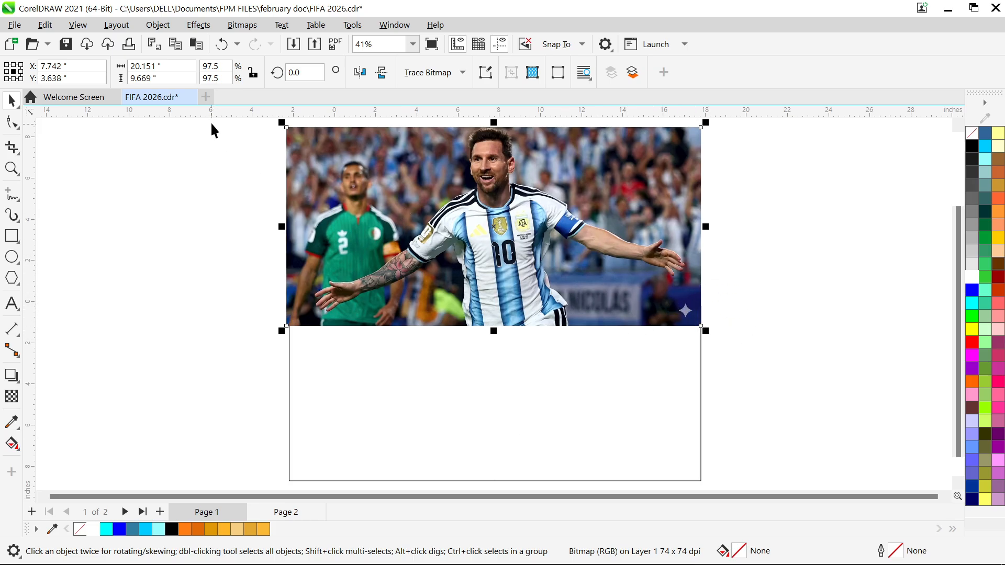
Place the pasted player photo inside the empty rectangle as a PowerClip
left_click(117, 25)
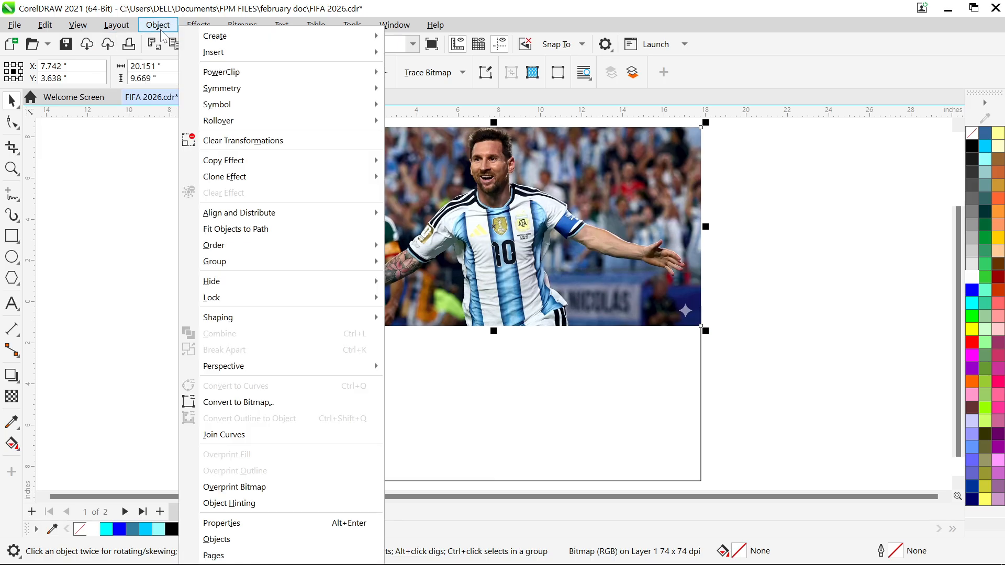
mouse_move(234, 77)
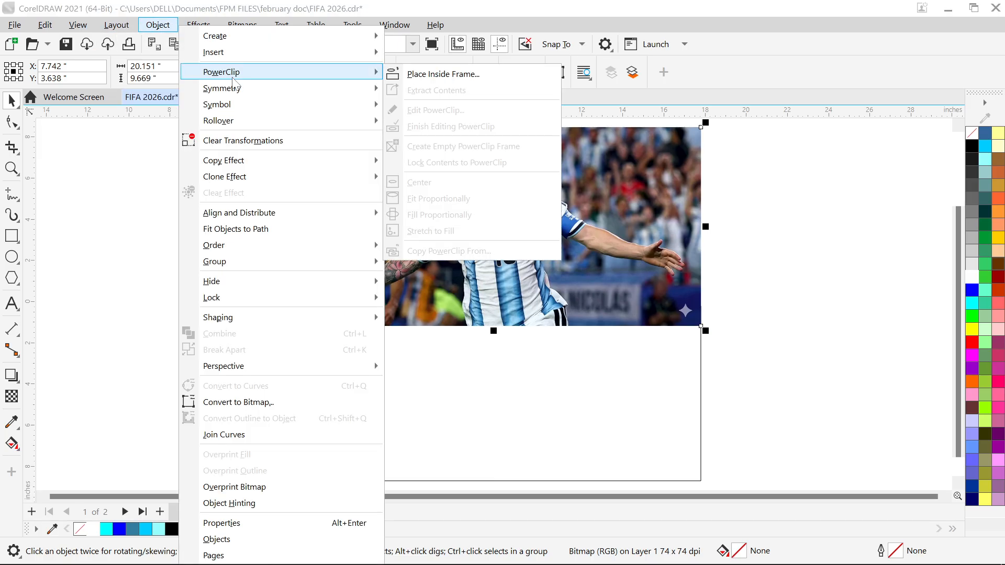
left_click(413, 74)
left_click(429, 311)
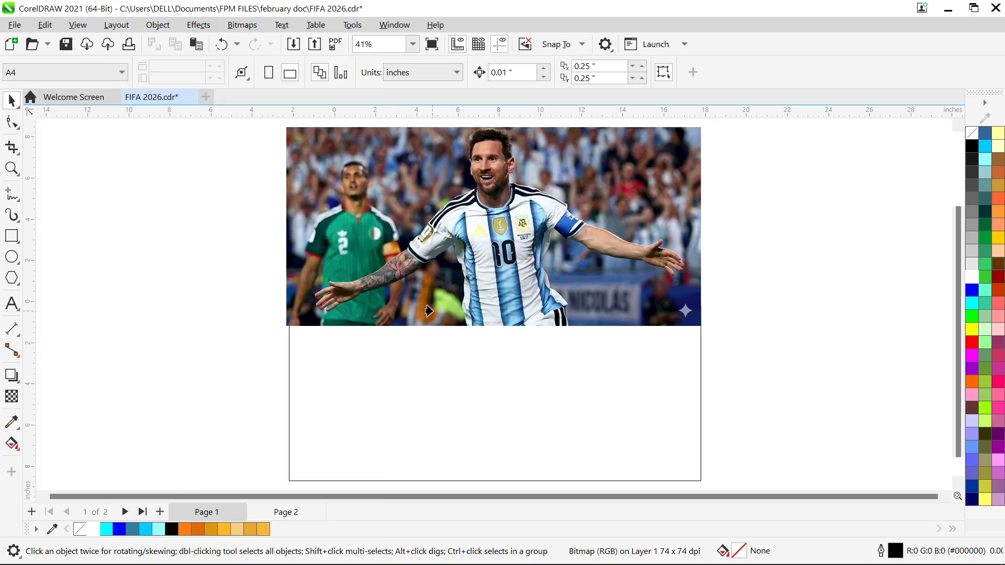
Edit the new PowerClip's contents and move the photo down over the frame, nudging it to line up with the frame's upper and side edges
right_click(421, 355)
left_click(473, 146)
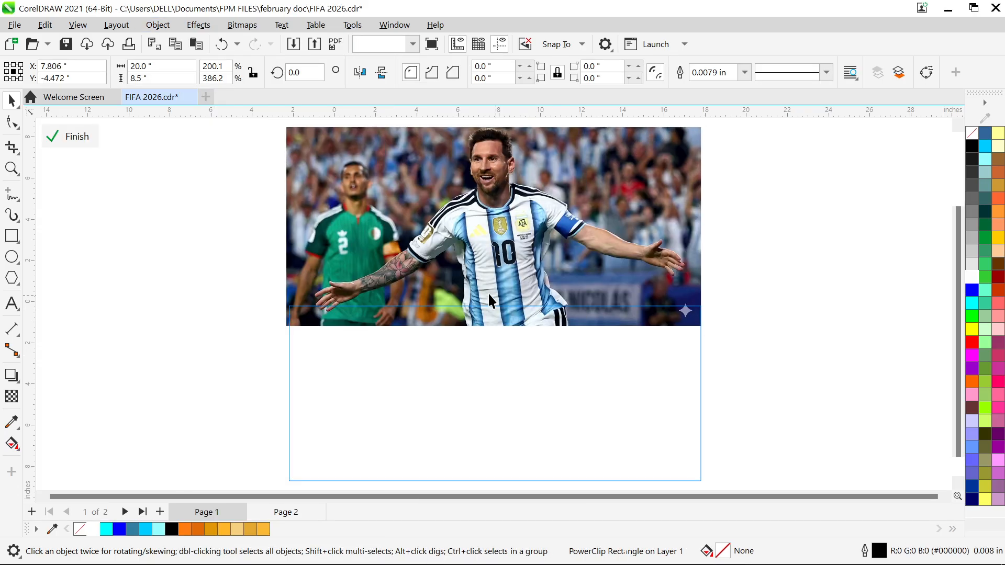
left_click(503, 236)
left_click_drag(503, 235, 505, 399)
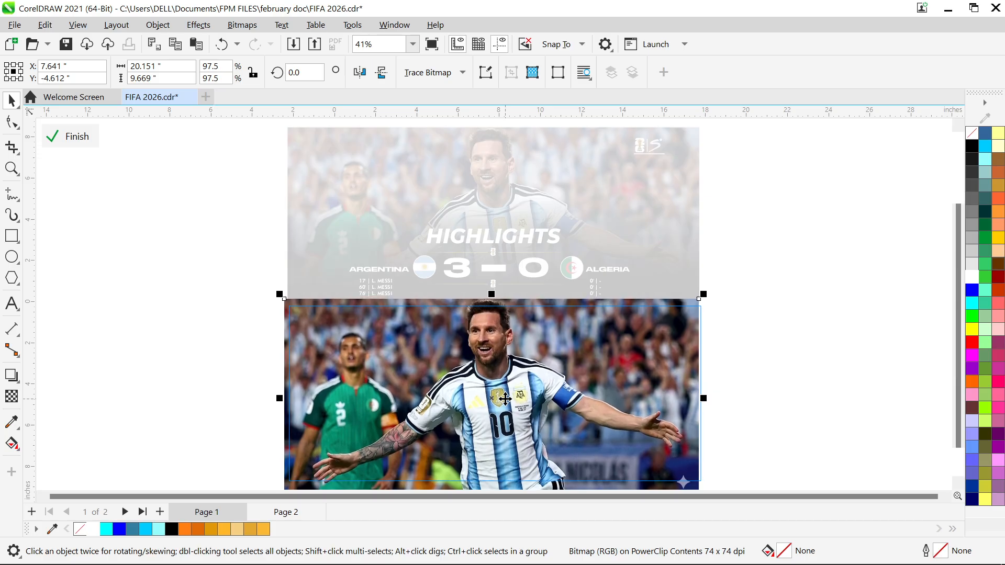
key("Down")
key("Down")
key("Down")
key("Down")
key("Down")
key("Down")
key("Down")
key("Down")
key("Down")
key("Down")
key("Down")
key("Down")
key("Down")
key("Down")
key("Down")
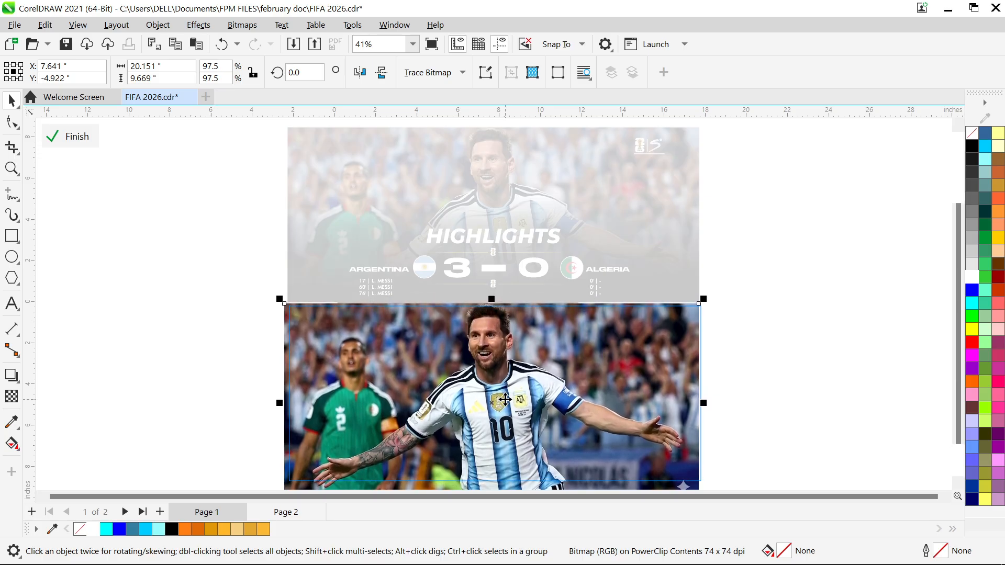
key("Right")
key("Right")
key("Right")
key("Right")
key("Right")
key("Right")
key("Right")
key("Right")
key("Right")
key("Right")
key("Right")
key("Right")
key("Right")
key("Right")
key("Right")
key("Right")
key("Right")
key("Right")
key("Right")
key("Down")
key("Down")
key("Down")
key("Down")
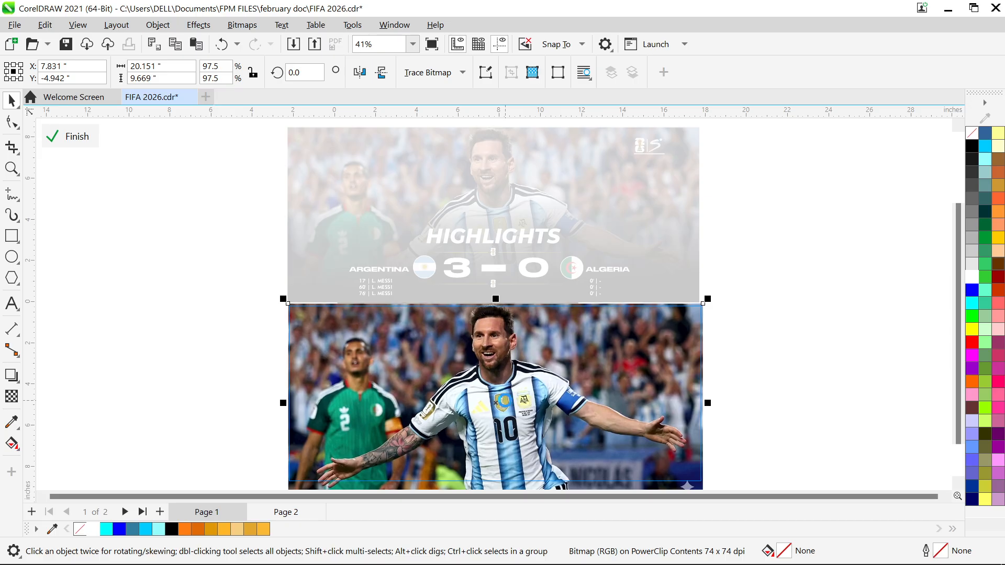
key("Down")
key("Down")
key("Down")
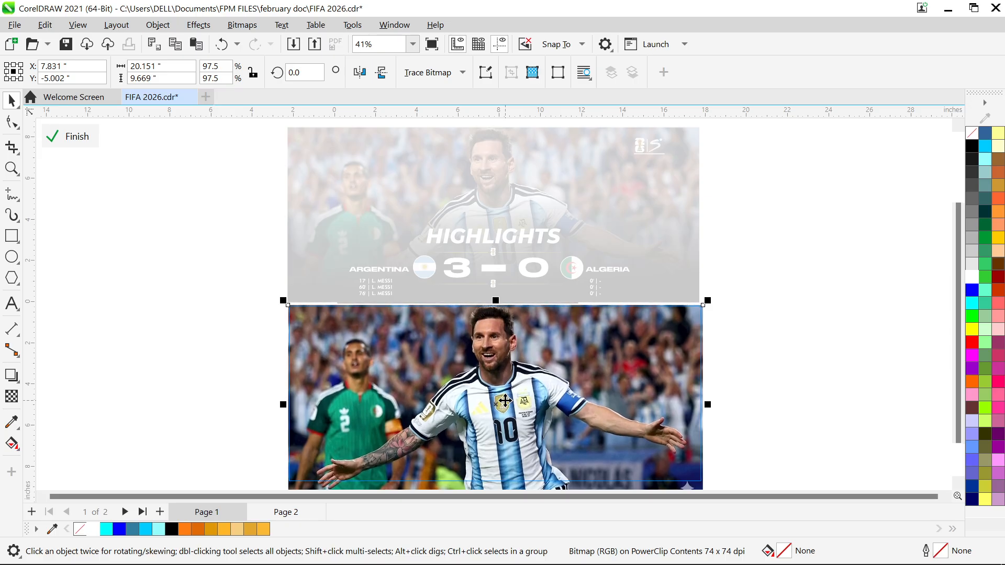
Check how the photo fits the frame and finish editing the PowerClip contents
scroll(503, 401, "down", 1)
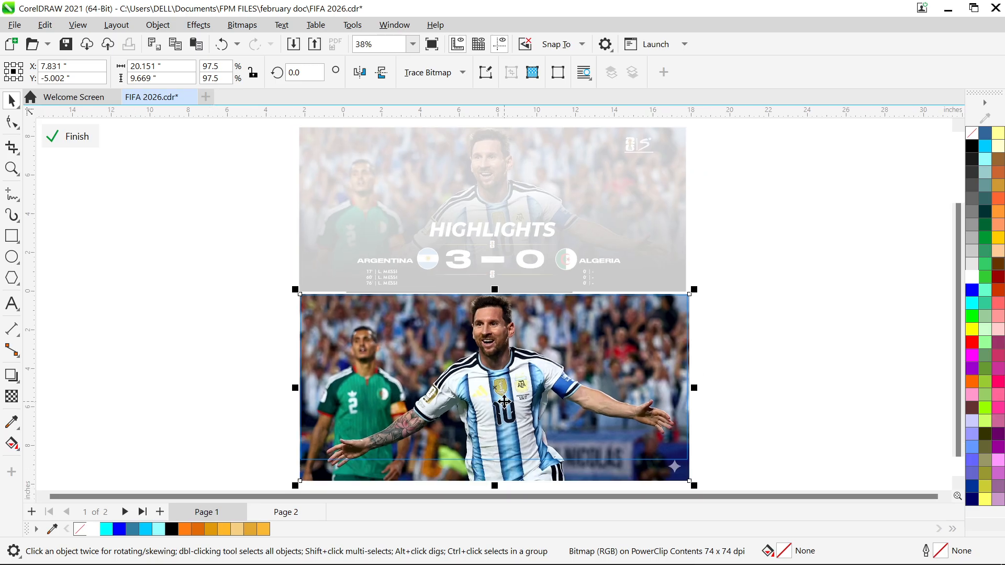
scroll(697, 457, "up", 3)
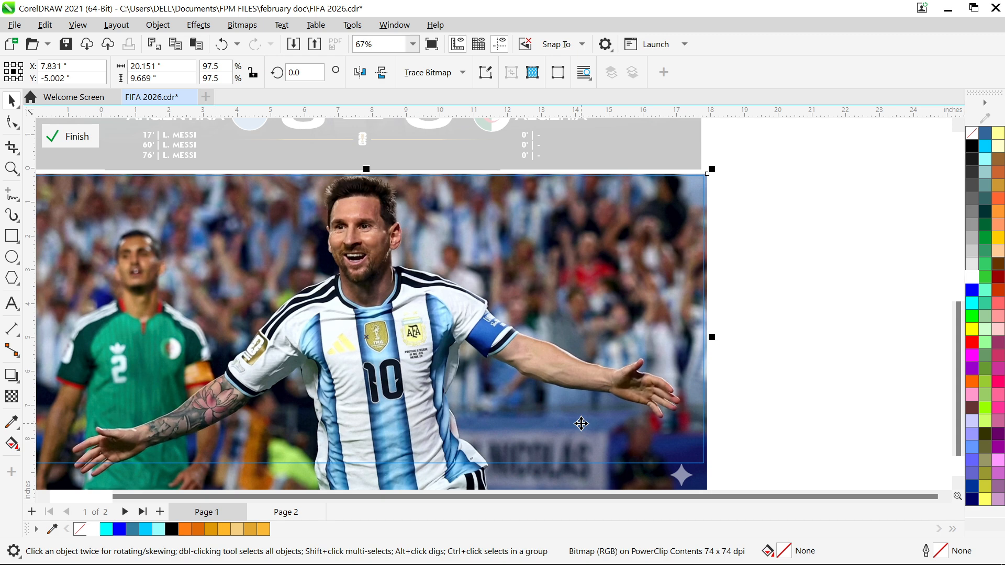
scroll(588, 419, "down", 1)
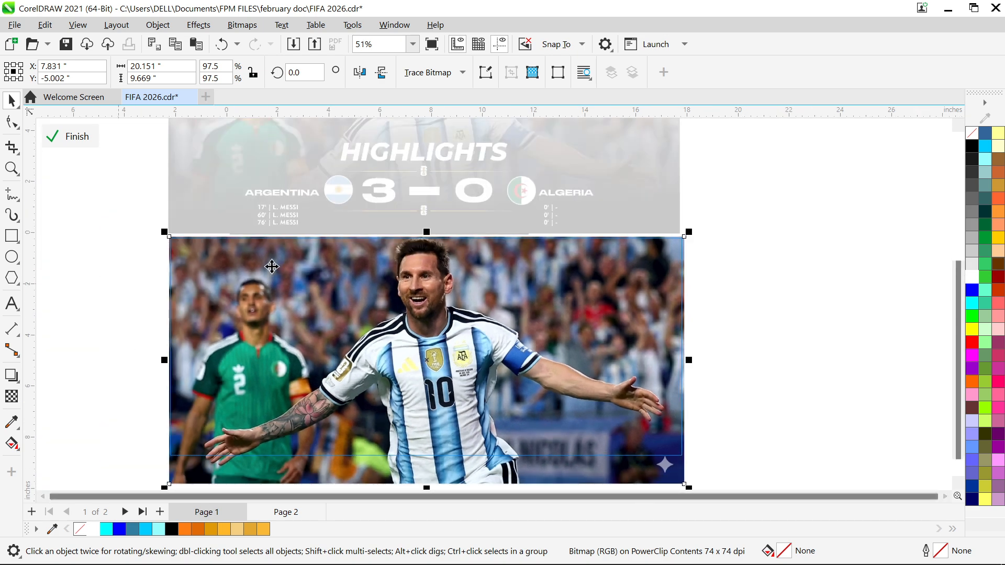
right_click(325, 180)
left_click(281, 254)
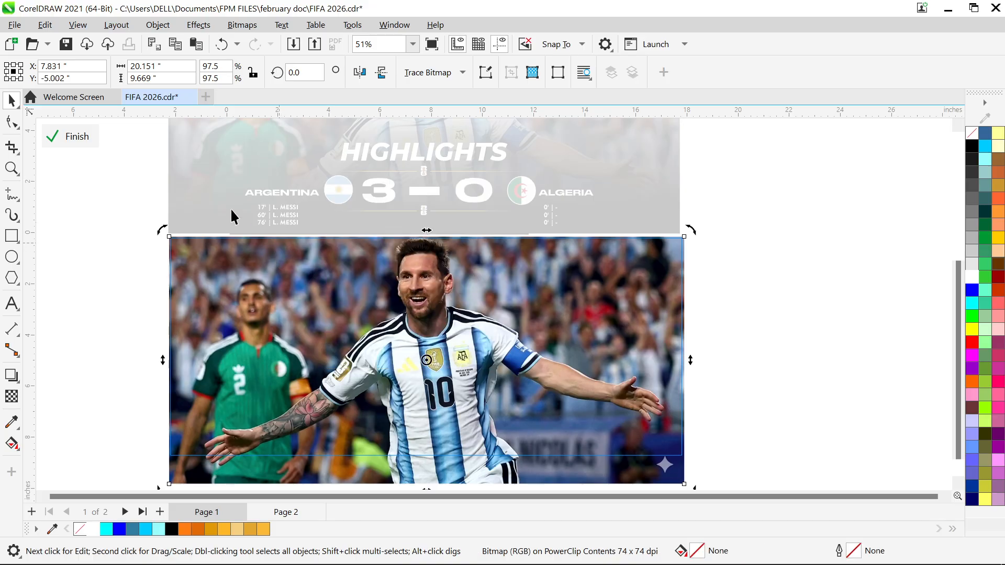
left_click(59, 145)
scroll(501, 179, "down", 1)
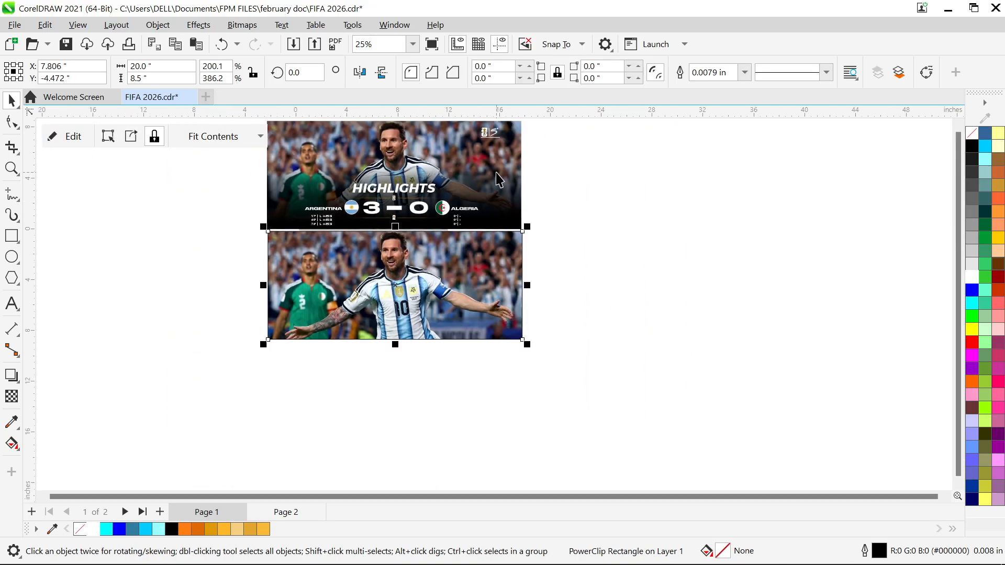
scroll(498, 180, "up", 2)
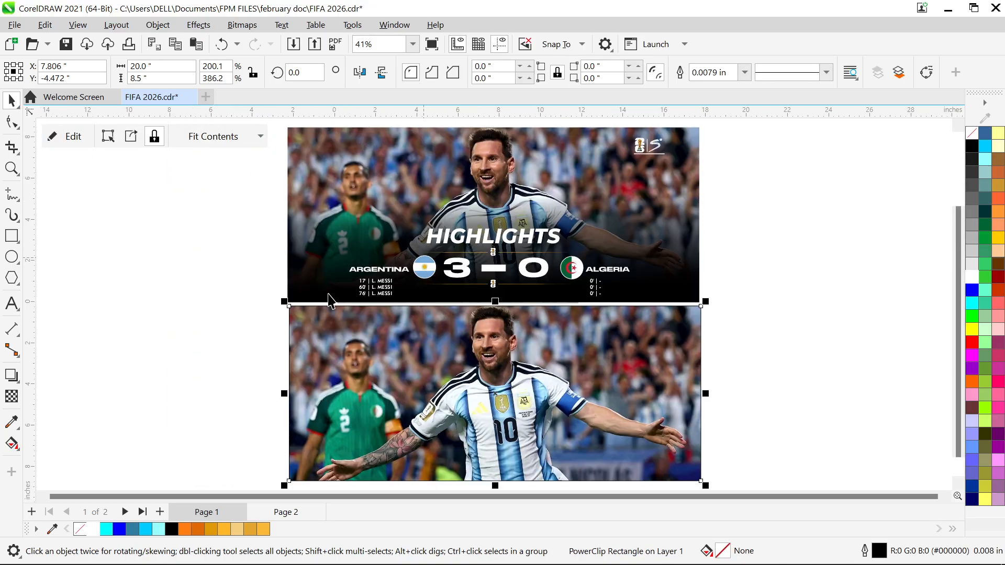
Reopen the lower PowerClip's contents and draw a rectangle about 23.5 by 6.3 inches across the lower part of the photo
double_click(393, 341)
scroll(394, 341, "down", 1)
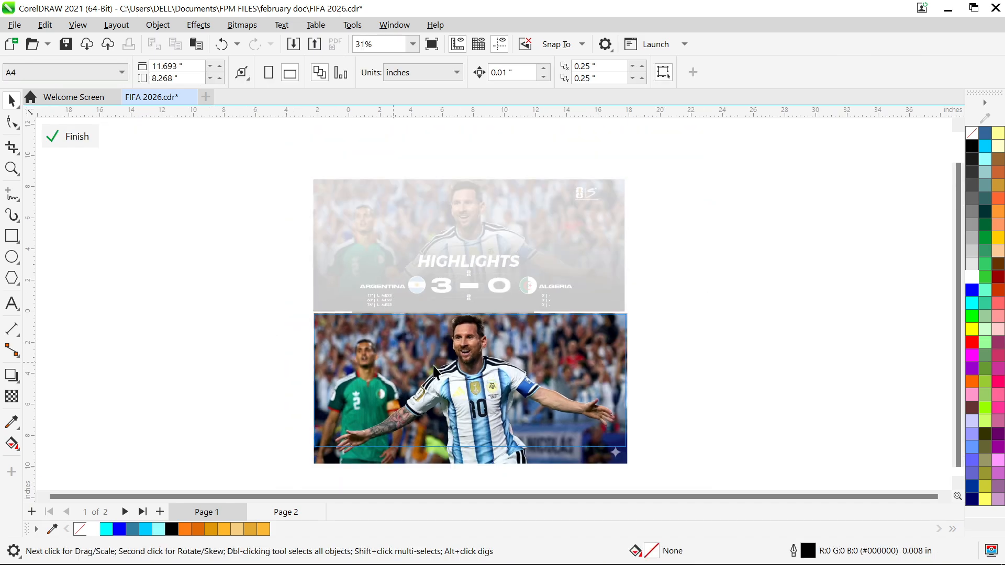
left_click(11, 236)
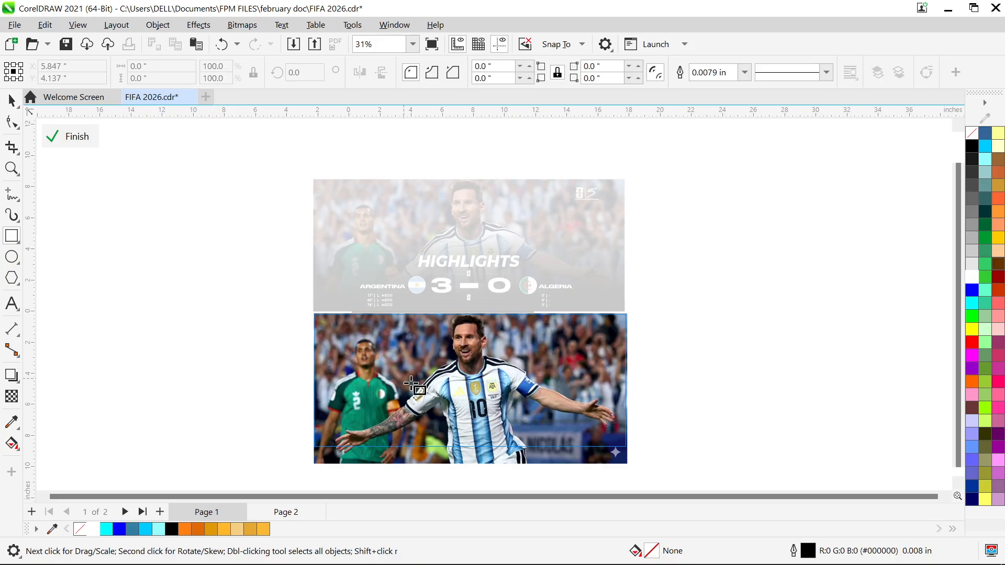
left_click_drag(273, 378, 639, 476)
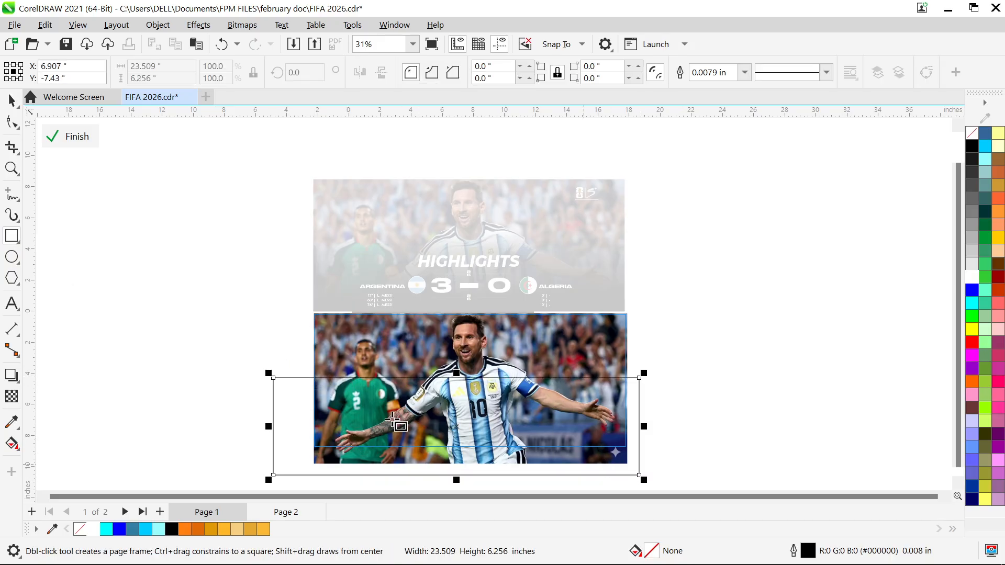
Fill the rectangle over the photo with black and narrow it from its left side to about 21.9 inches wide
left_click(11, 101)
left_click(171, 529)
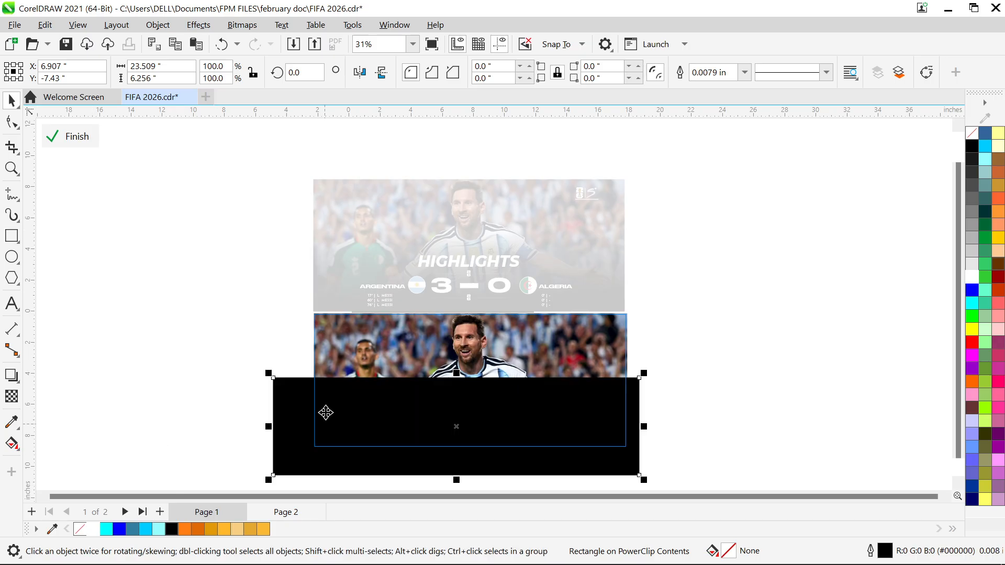
left_click_drag(269, 427, 300, 432)
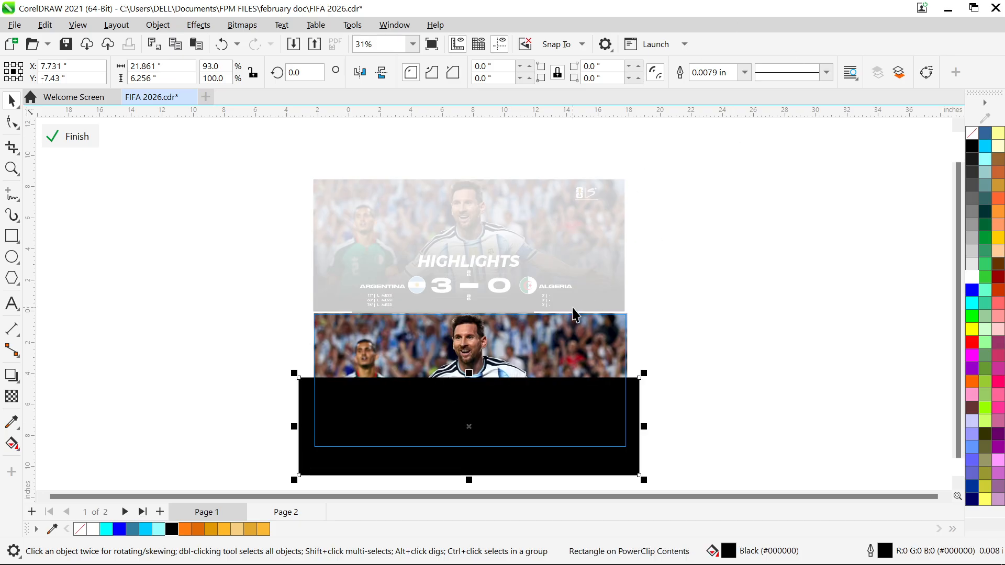
Remove the outline from the black rectangle covering the lower part of the photo
key("F12")
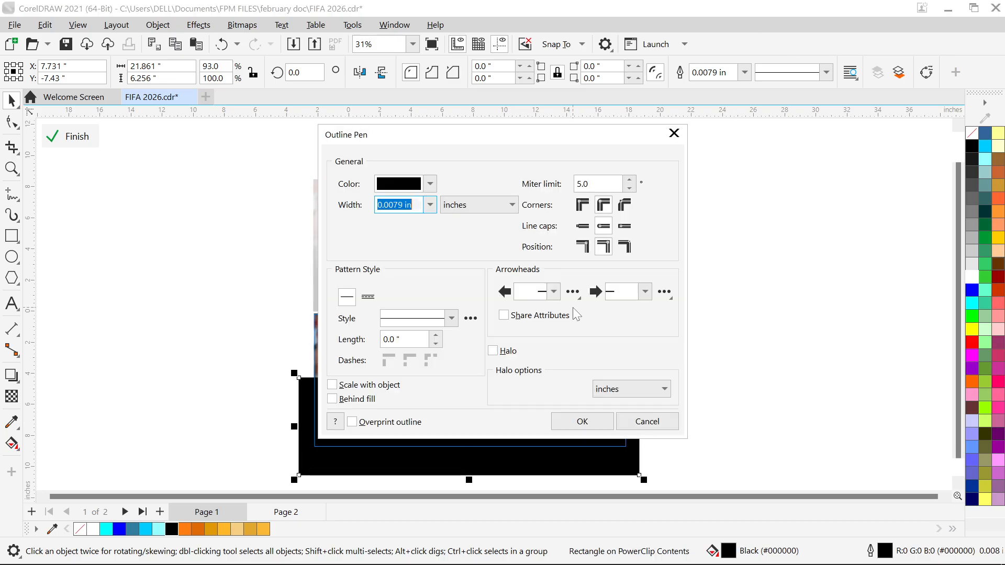
left_click(430, 205)
left_click(391, 219)
left_click(576, 419)
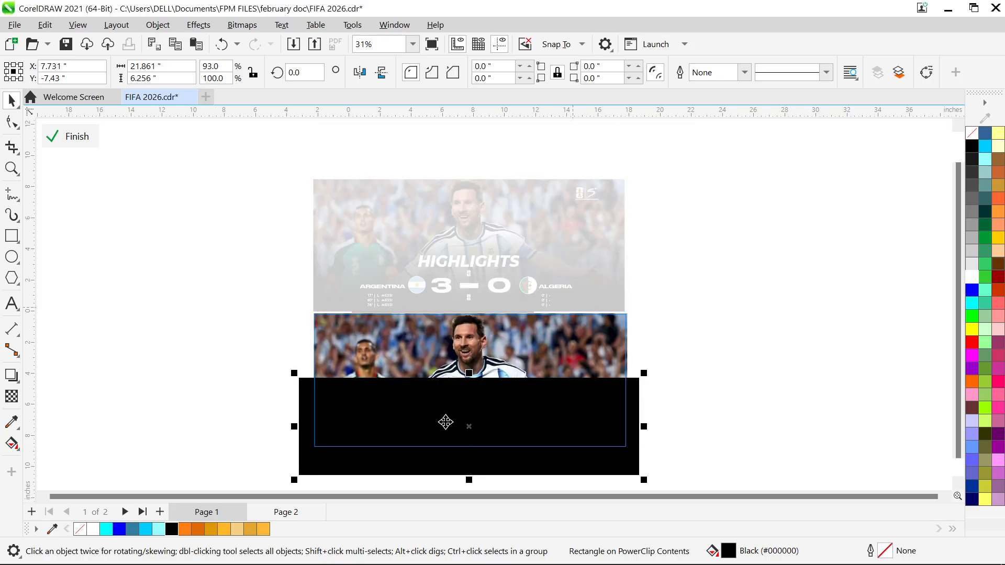
Apply a vertical linear fountain transparency to the black rectangle, fading from opaque near the frame's lower edge to clear at chest height
left_click(11, 397)
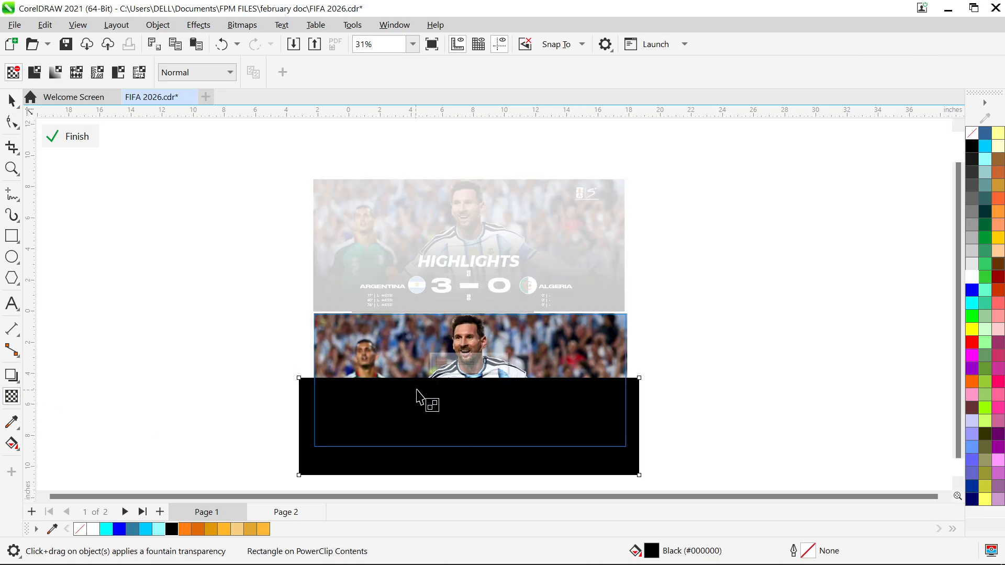
left_click_drag(449, 376, 449, 317)
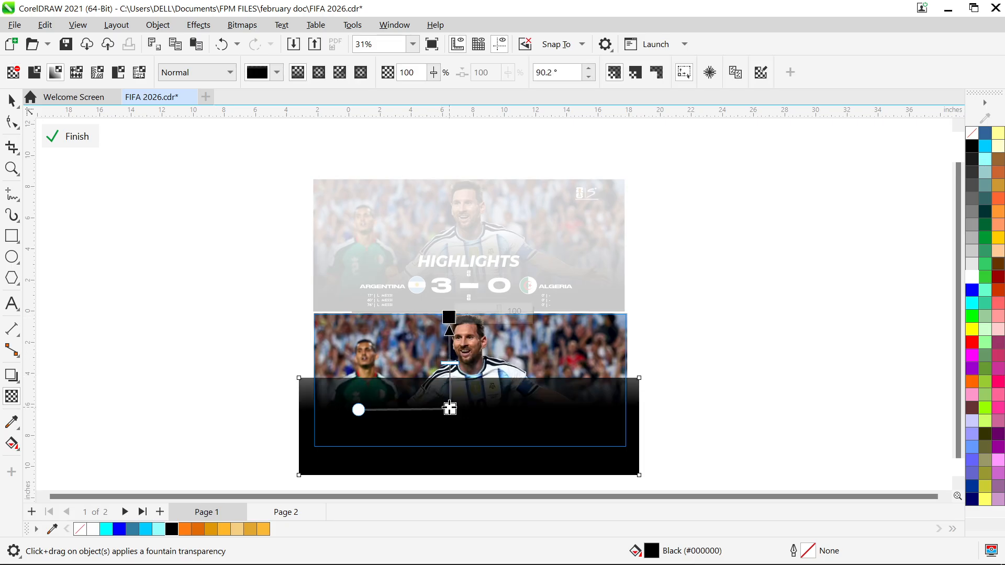
left_click_drag(450, 407, 445, 455)
left_click_drag(449, 318, 445, 388)
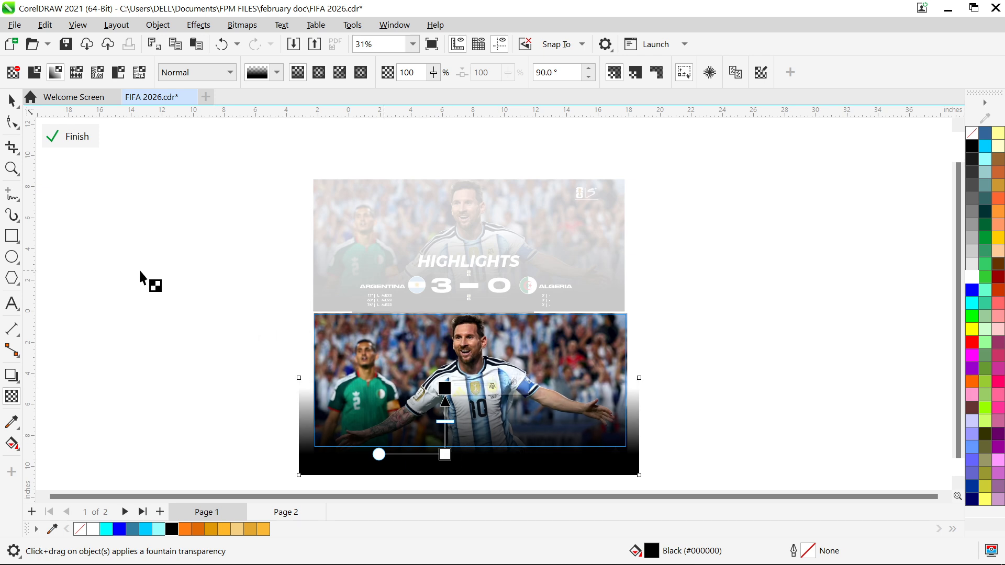
left_click(12, 99)
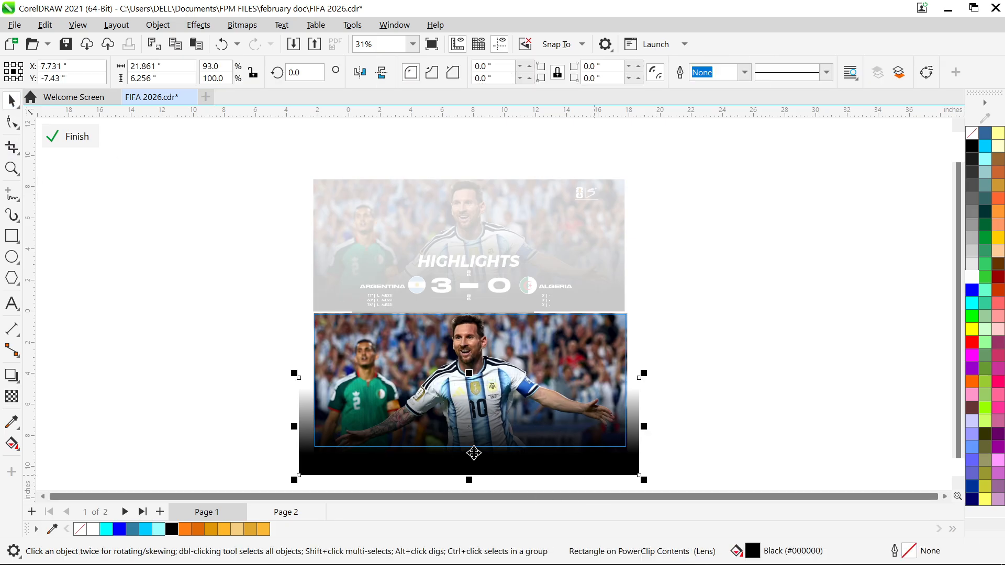
Enlarge the faded rectangle to about 25.1 by 7.2 inches, center it over the photo's lower part, and finish editing the PowerClip
scroll(474, 451, "up", 1)
scroll(486, 458, "up", 1)
scroll(488, 456, "down", 3)
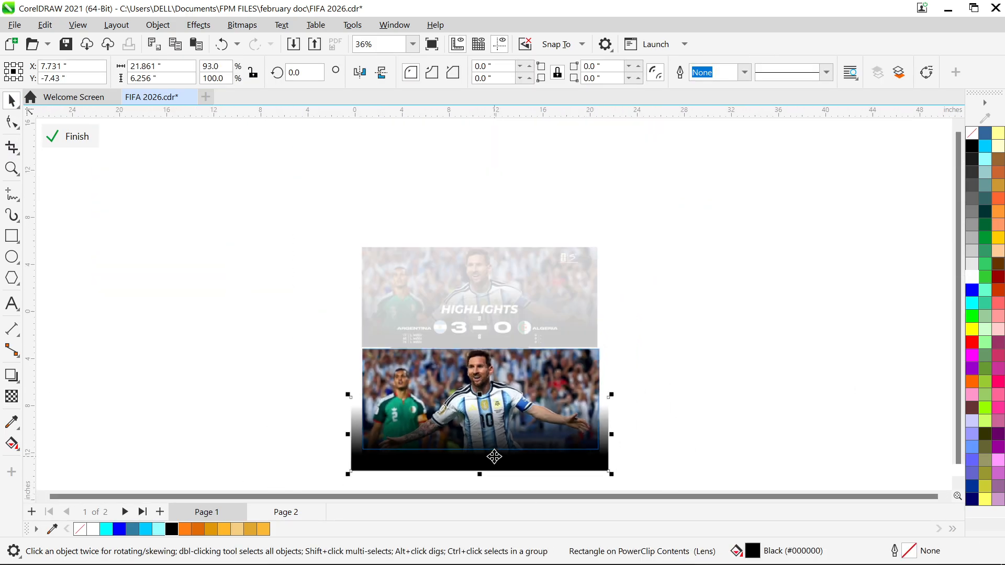
left_click_drag(609, 471, 652, 487)
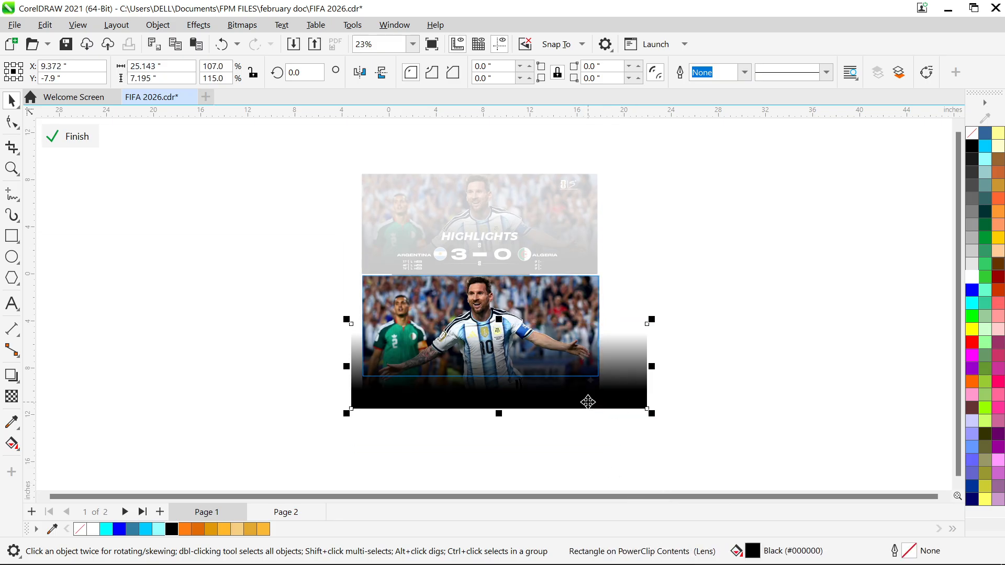
left_click_drag(588, 403, 574, 379)
scroll(482, 361, "up", 4)
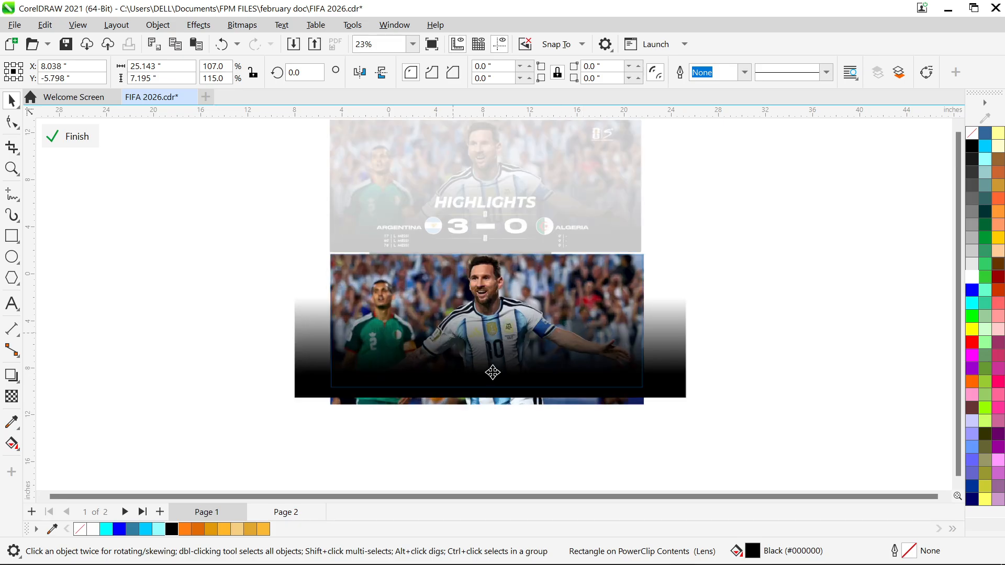
left_click_drag(523, 353, 521, 375)
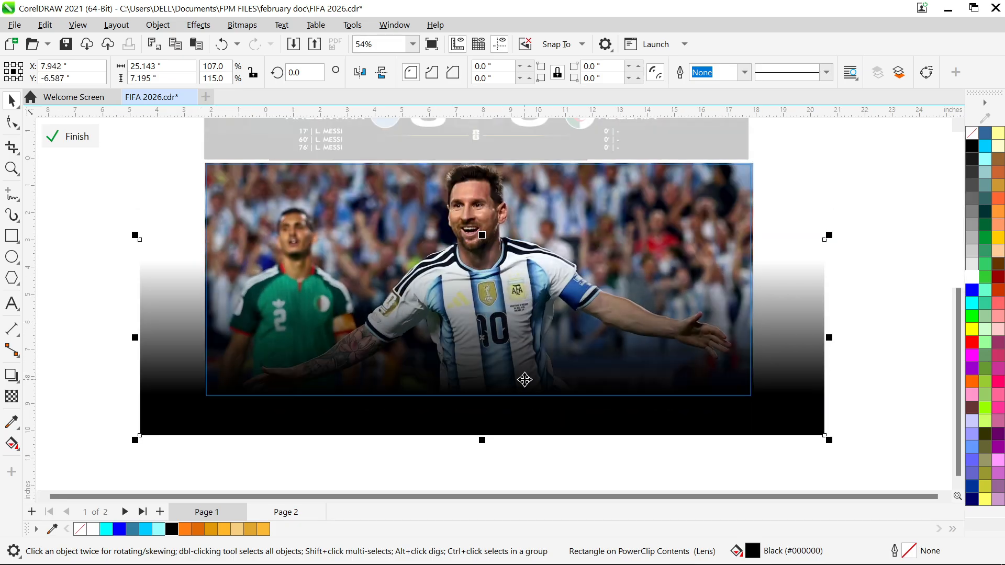
right_click(556, 337)
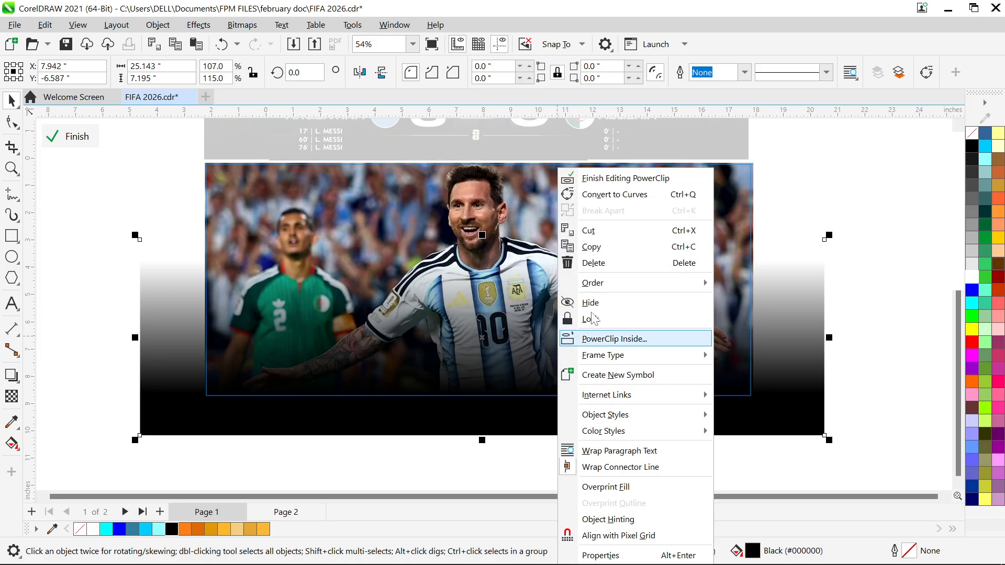
left_click(611, 179)
key("F4")
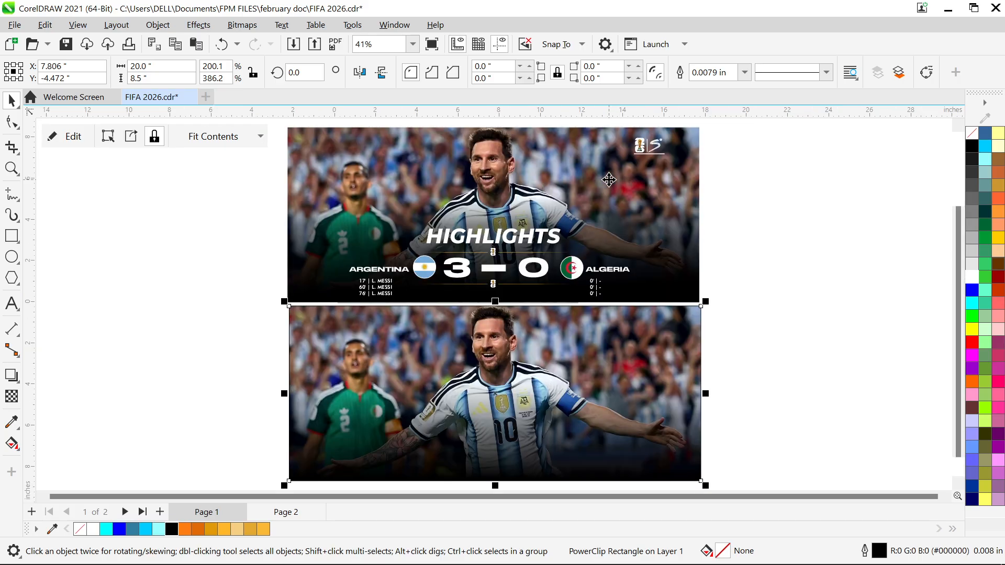
Reopen the lower PowerClip and adjust the black rectangle's fountain transparency so the solid black rises higher over the photo, and finish editing
double_click(556, 382)
left_click(557, 383)
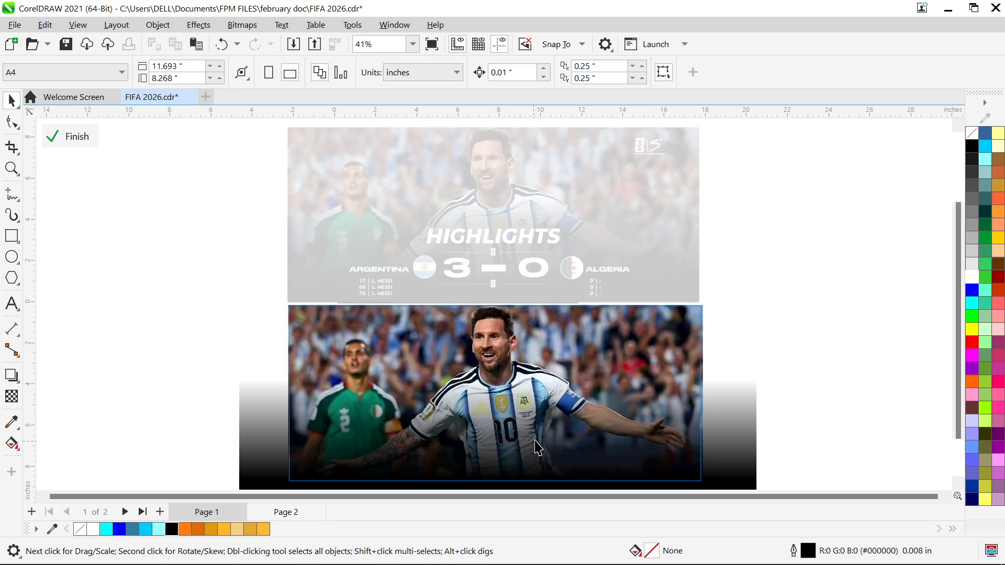
left_click(11, 396)
left_click_drag(461, 378, 460, 456)
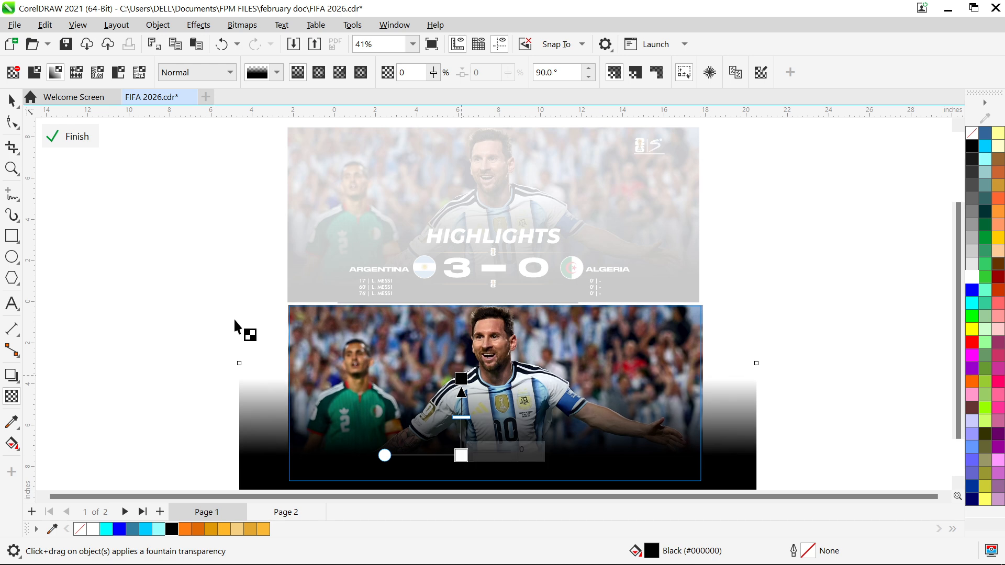
left_click(11, 105)
right_click(334, 345)
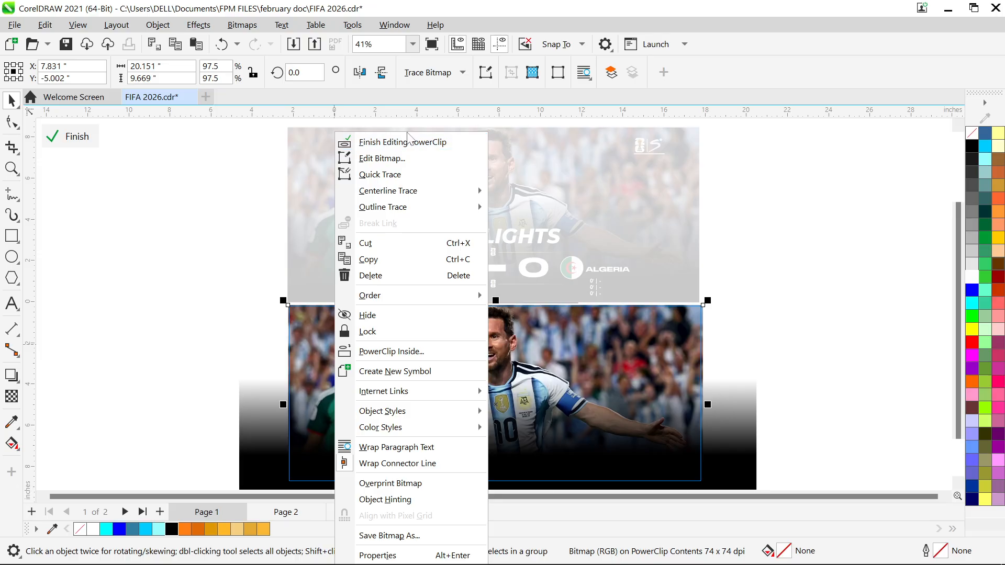
left_click(388, 142)
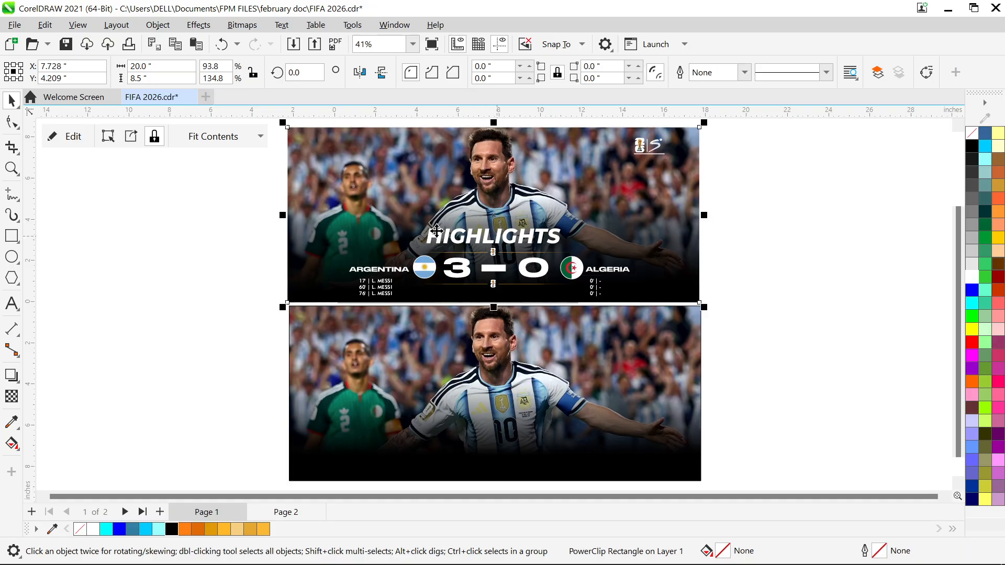
Open the finished banner's PowerClip contents and examine the HIGHLIGHTS title's font settings and the circular Argentina flag
double_click(485, 245)
left_click(483, 243)
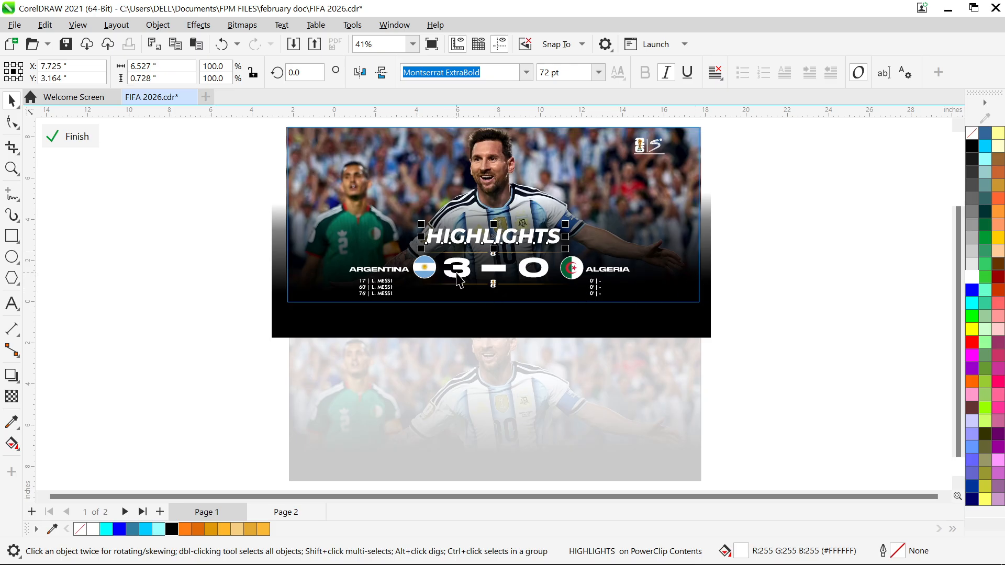
left_click(422, 267)
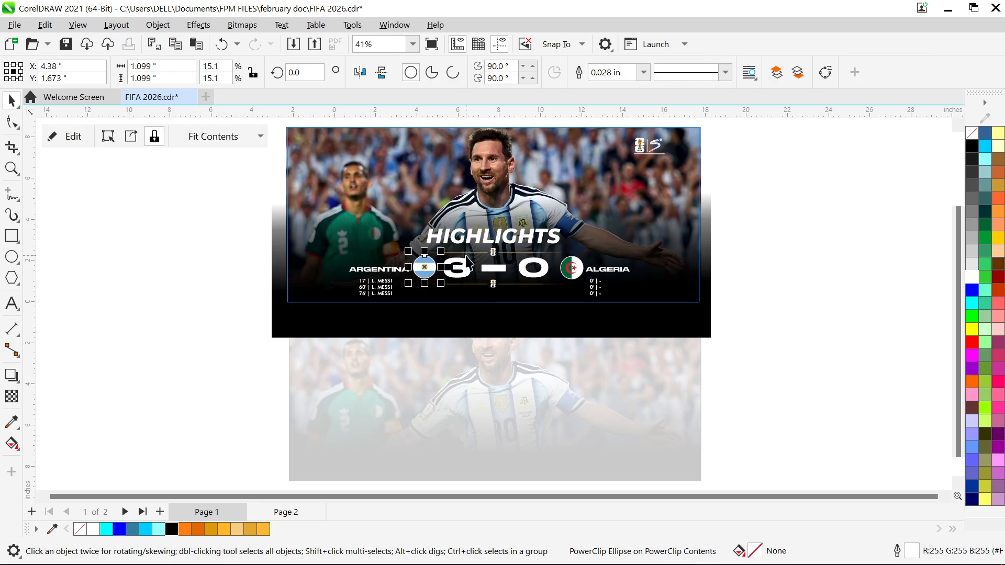
left_click(473, 239)
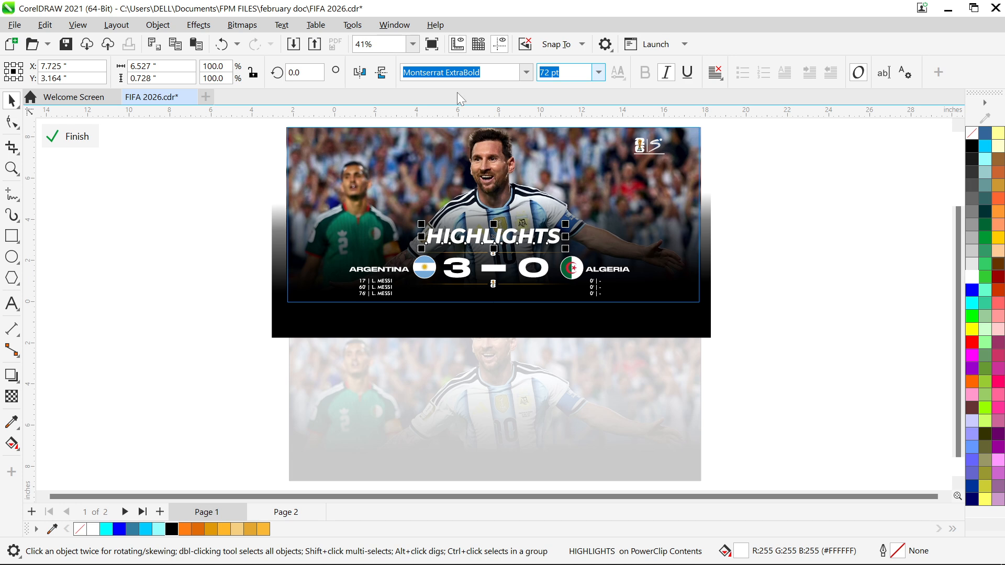
left_click(433, 273)
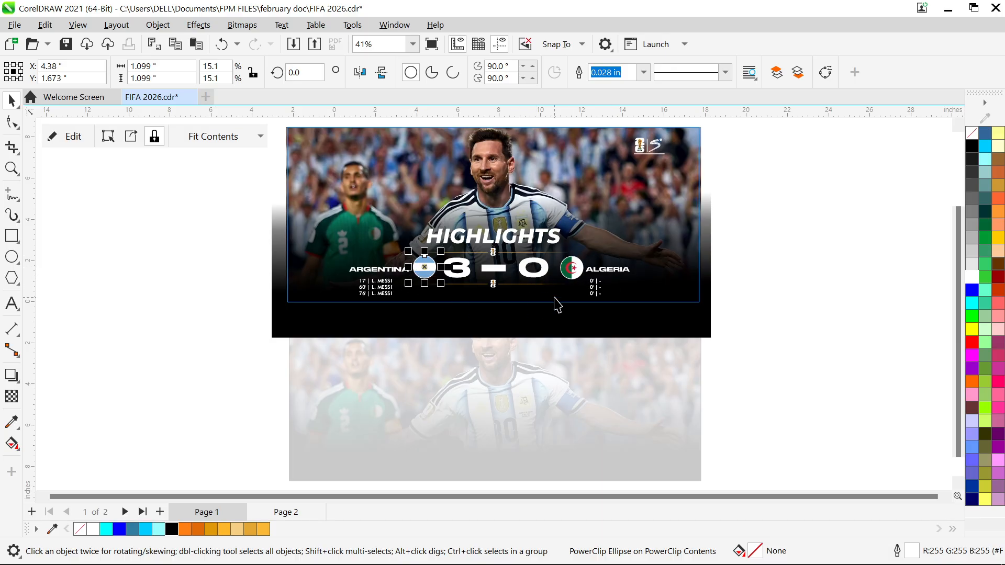
Open the circular Argentina flag's PowerClip to examine the bitmap inside it, and finish editing the flag's contents
scroll(425, 268, "up", 5)
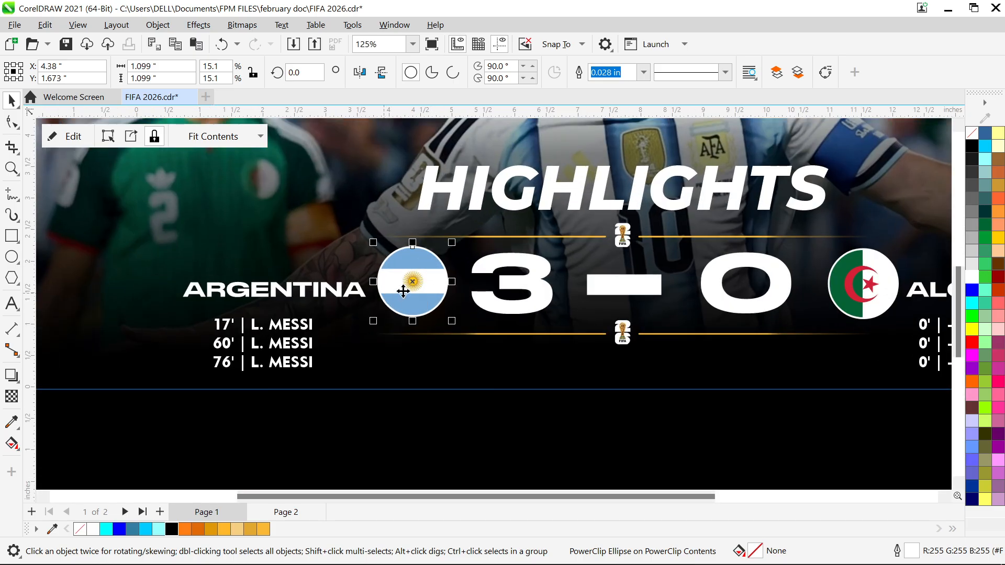
left_click(427, 266)
double_click(419, 278)
left_click(423, 283)
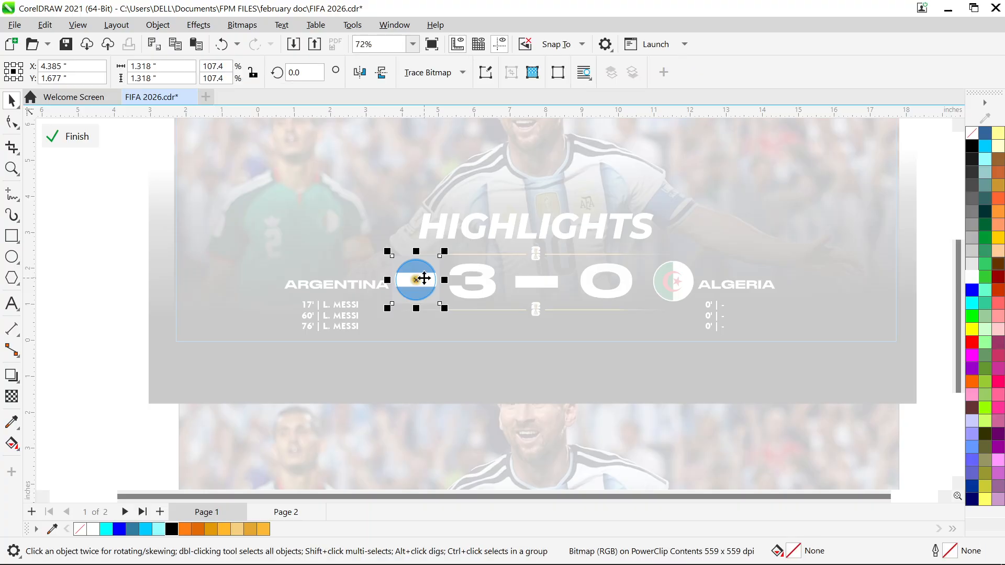
right_click(434, 280)
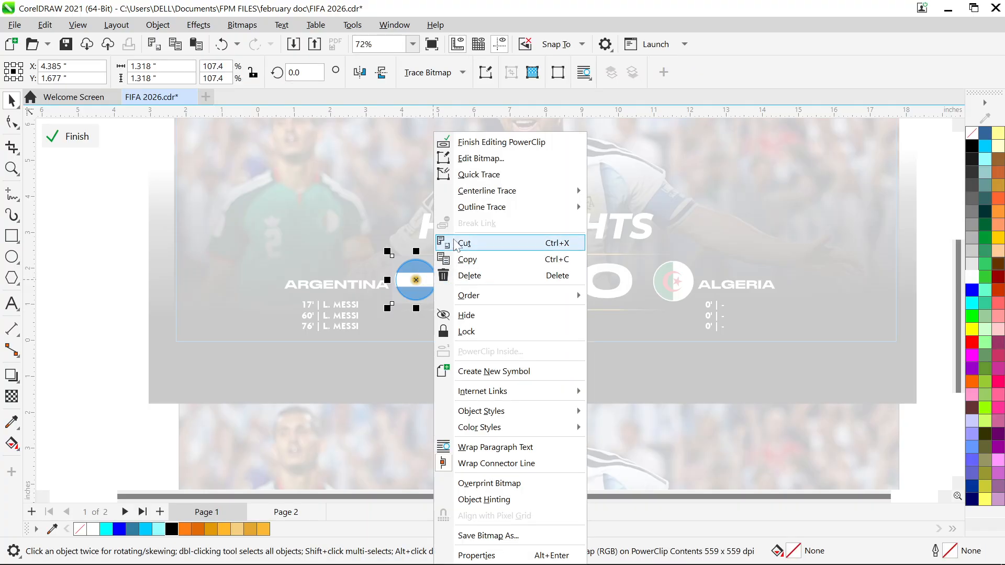
left_click(473, 143)
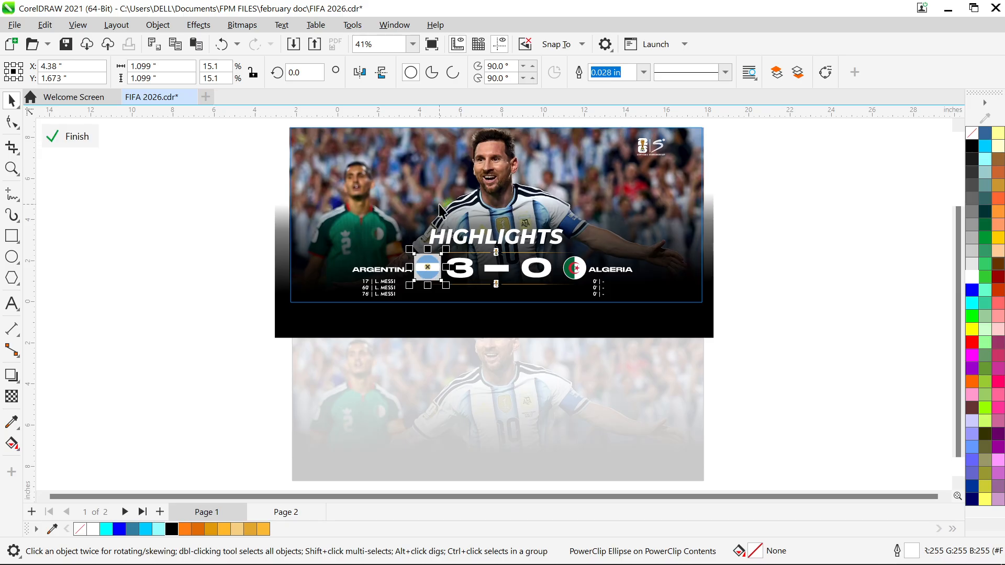
Place a copy of the Argentina flag image beside the banner and enlarge it to about 3.8 inches square
left_click_drag(428, 268, 297, 200)
scroll(237, 272, "up", 2)
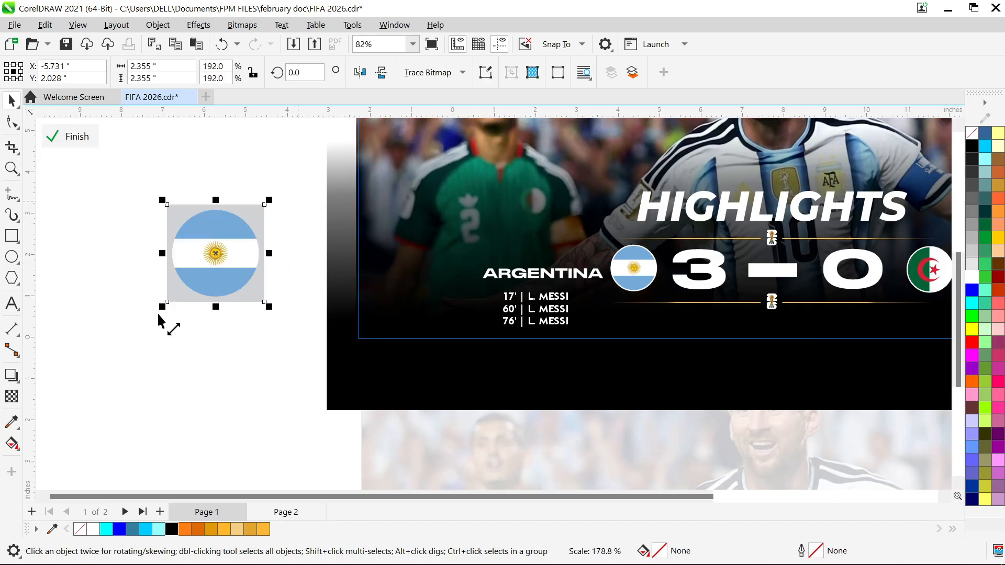
left_click_drag(169, 267, 108, 397)
left_click_drag(207, 329, 267, 270)
left_click_drag(150, 416, 172, 359)
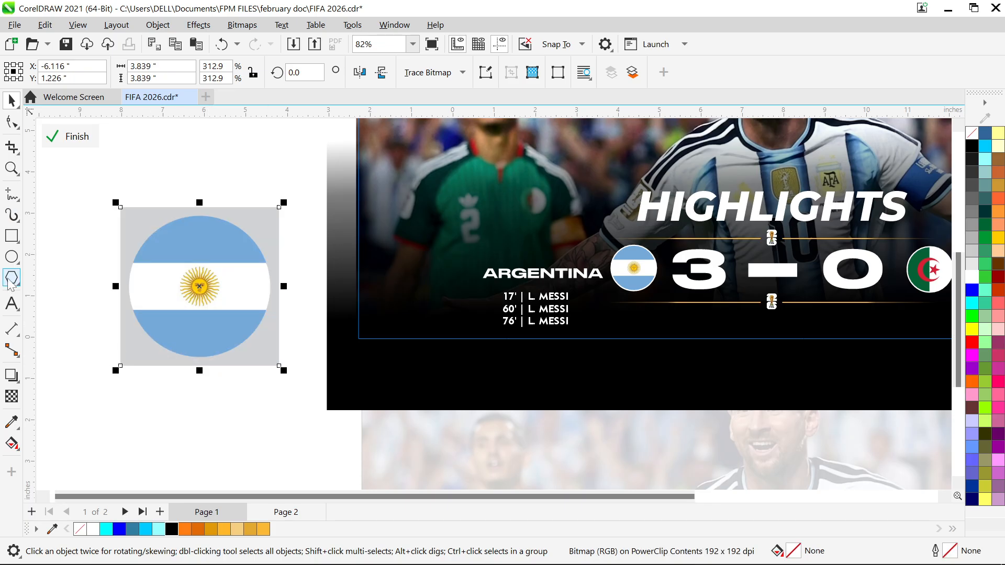
Draw a circle about 3.02 inches in diameter centered over the enlarged Argentina flag image
left_click(11, 256)
left_click_drag(150, 234, 217, 282)
key("space")
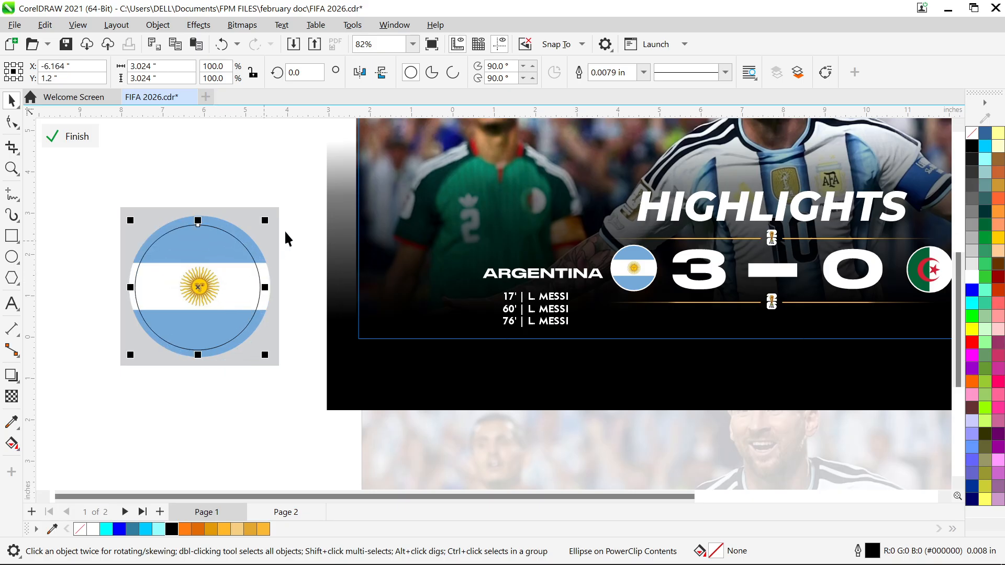
Place the flag image inside the drawn circle with PowerClip, and delete this demonstration flag from beside the banner
left_click(276, 214)
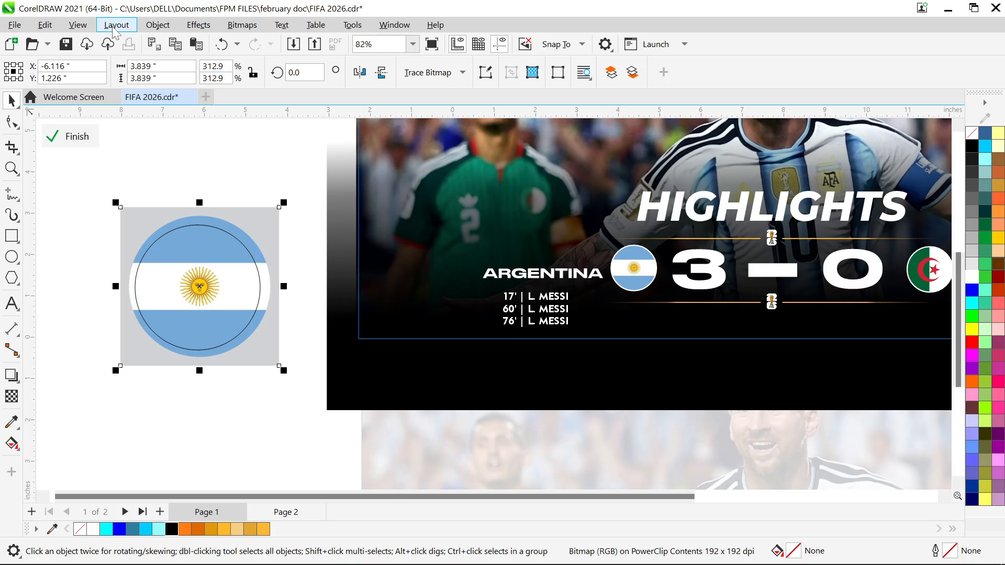
left_click(151, 31)
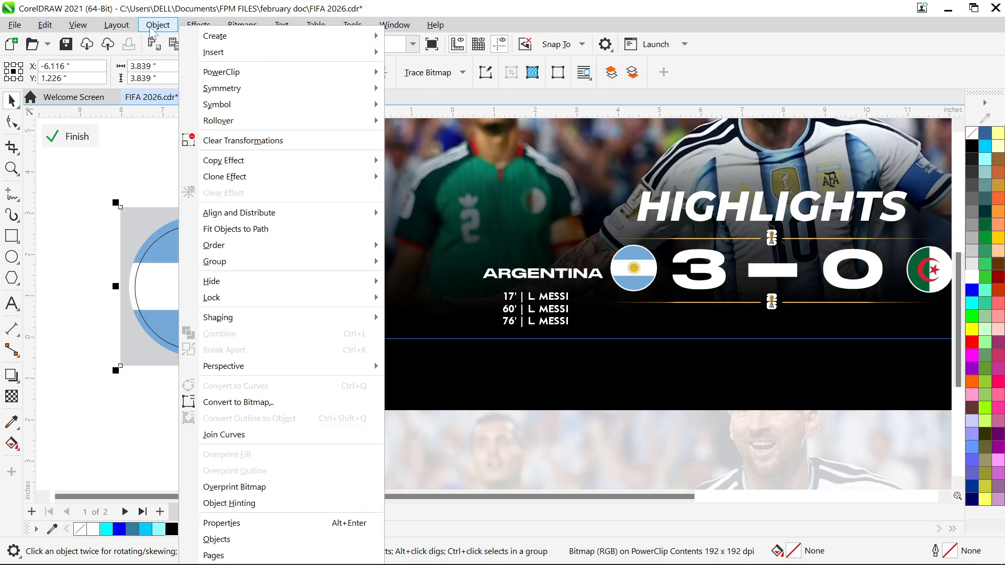
mouse_move(321, 79)
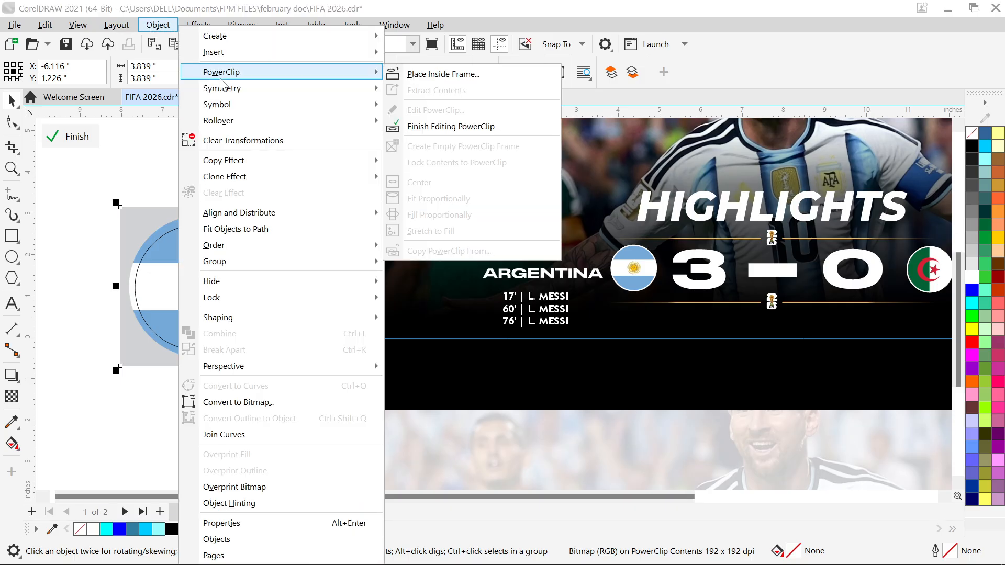
left_click(431, 73)
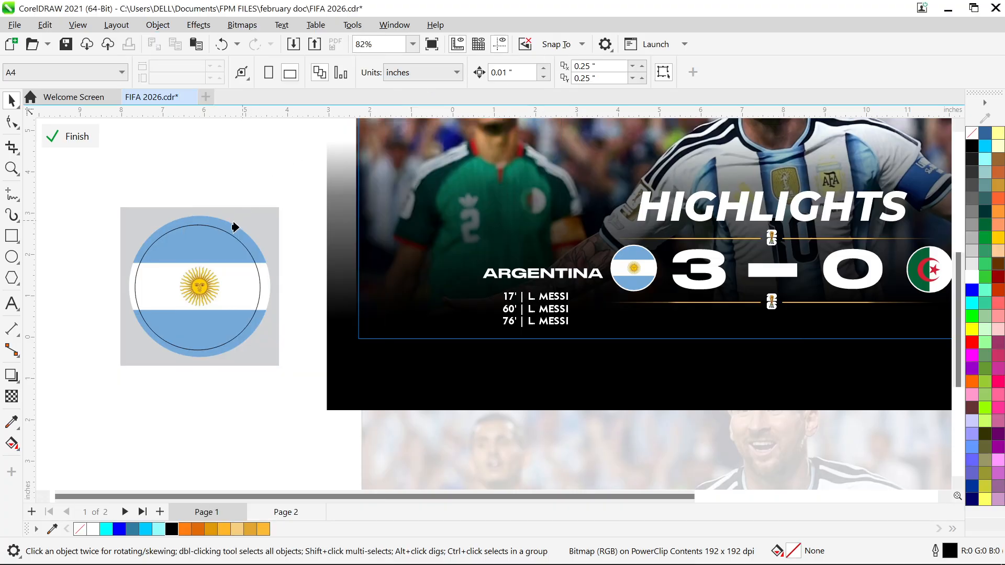
left_click(215, 254)
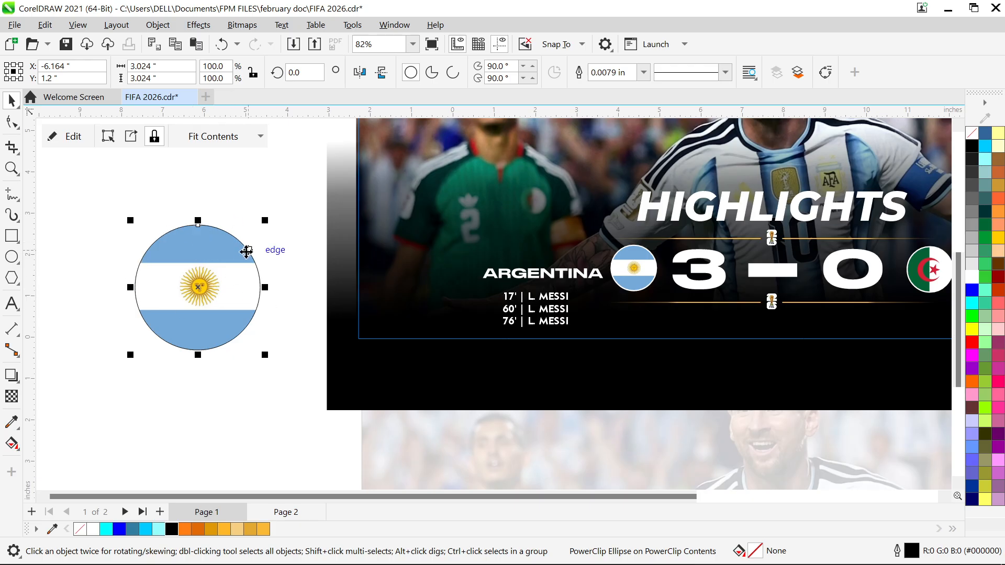
key("Delete")
Select the goal scorer text below ARGENTINA in the finished banner and examine its font settings
scroll(282, 252, "down", 1)
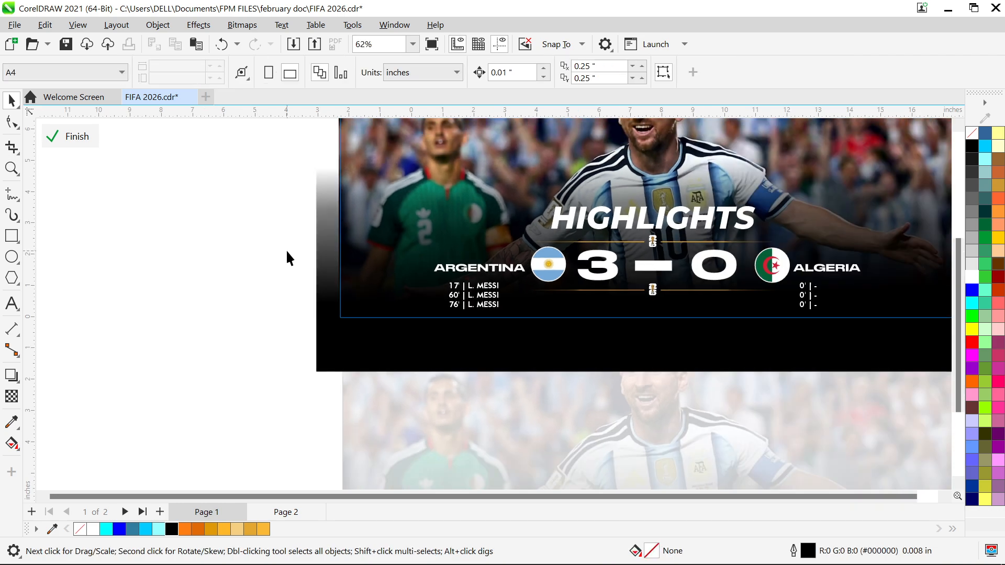
scroll(469, 287, "up", 4)
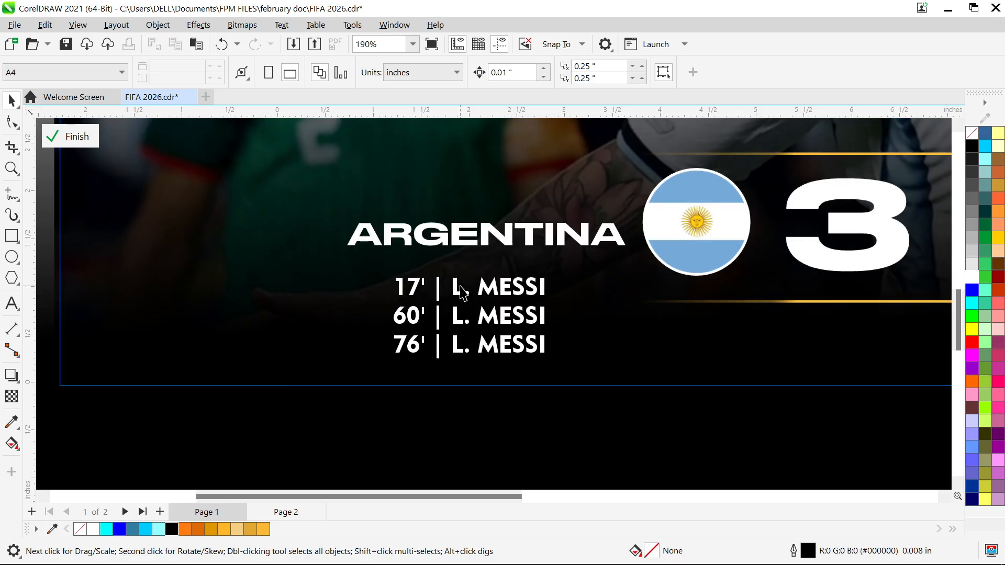
scroll(460, 291, "up", 2)
left_click(402, 279)
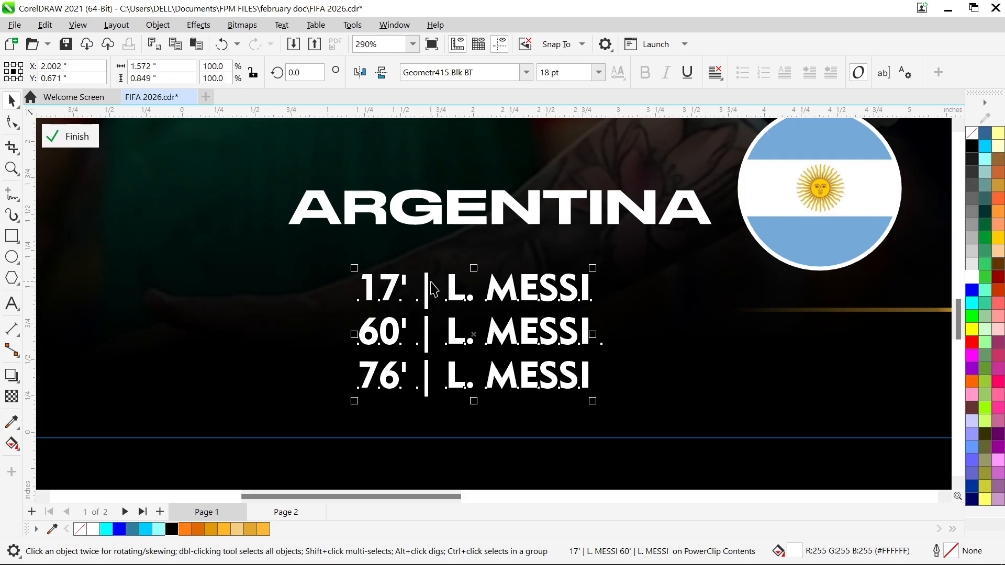
Enter the sample text "17' |" on the blank area beside the banner and remove it again
scroll(432, 291, "down", 5)
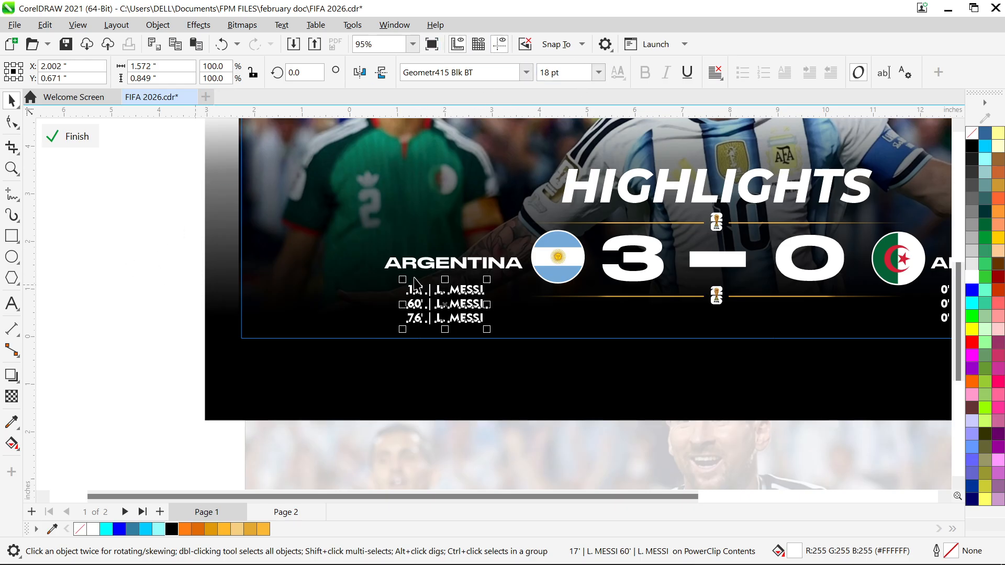
left_click(11, 304)
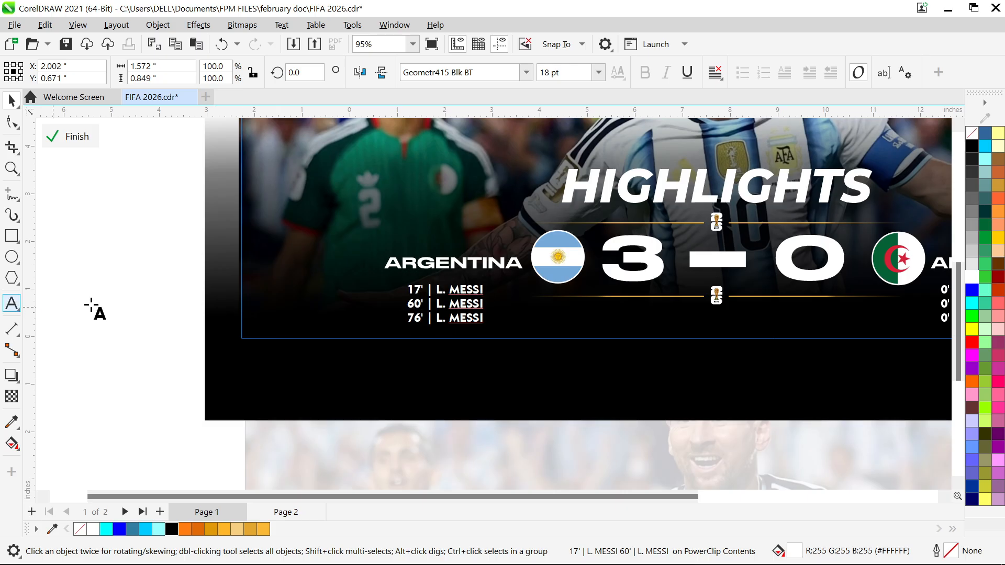
left_click(103, 276)
type("17")
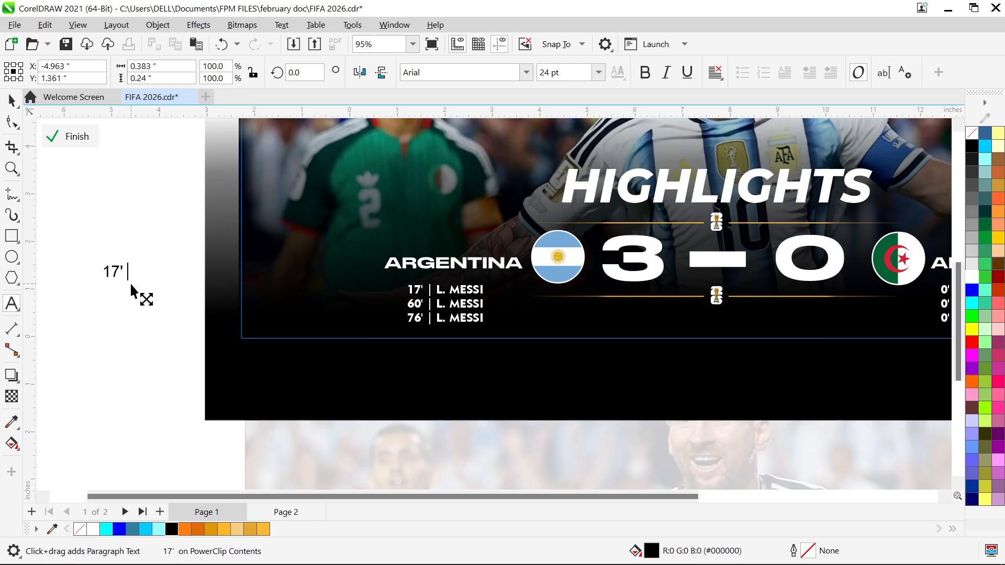
type("|")
key("BackSpace")
key("BackSpace")
key("BackSpace")
key("BackSpace")
key("BackSpace")
key("BackSpace")
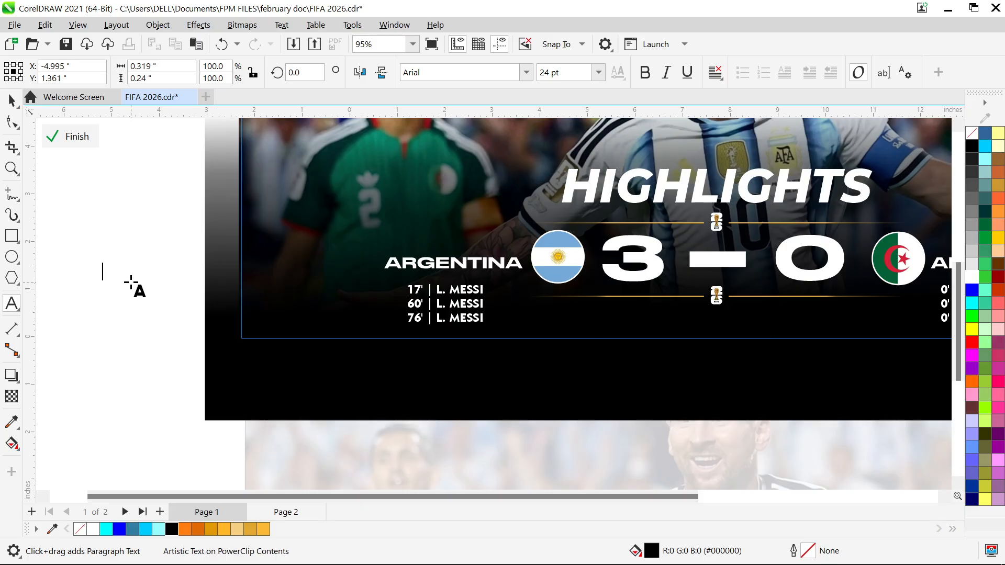
key("ctrl+space")
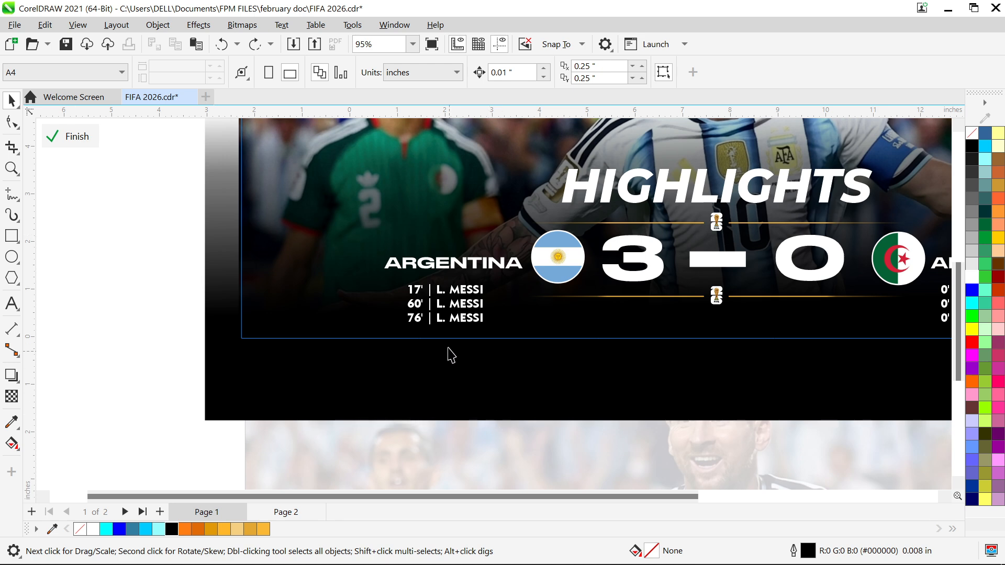
Examine the font and size of the scorer list, HIGHLIGHTS, ARGENTINA and the 3–0 score, and inspect the dash shape between the digits
left_click(474, 289)
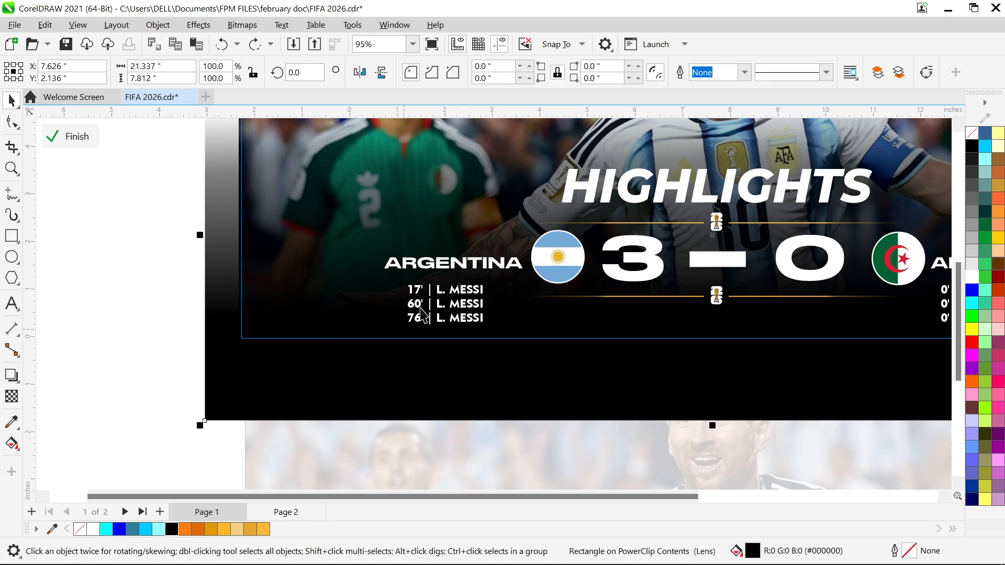
left_click(446, 302)
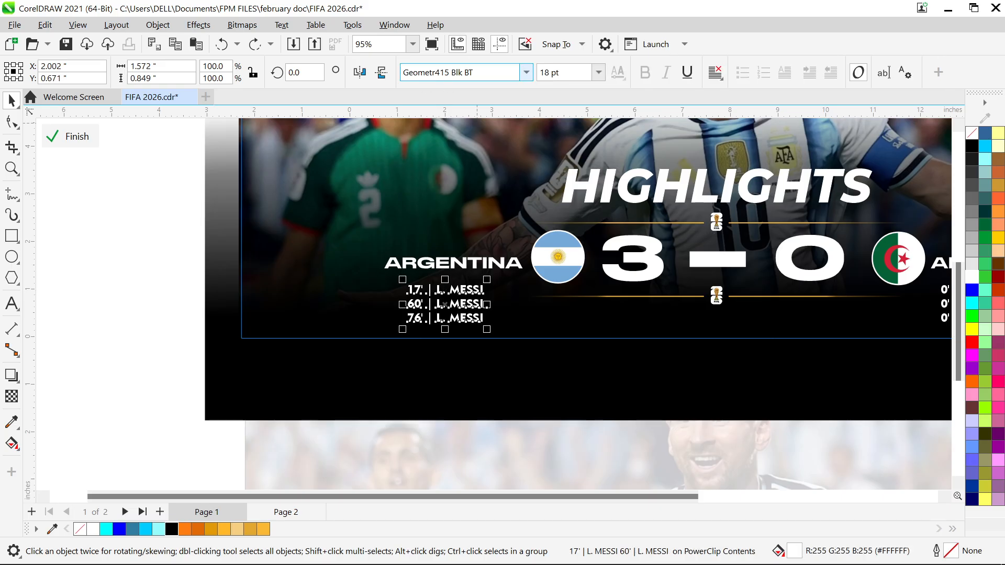
left_click(649, 198)
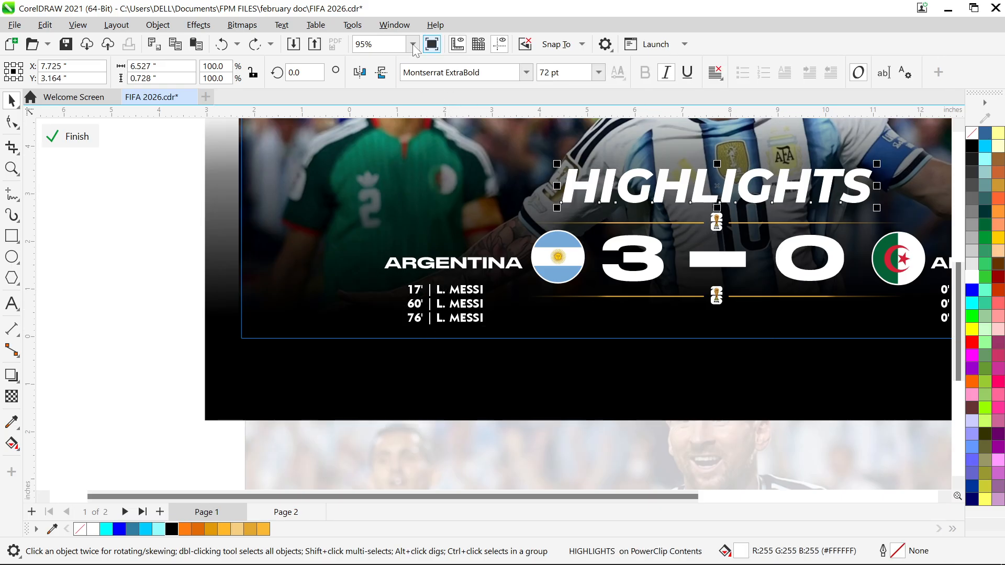
left_click(425, 258)
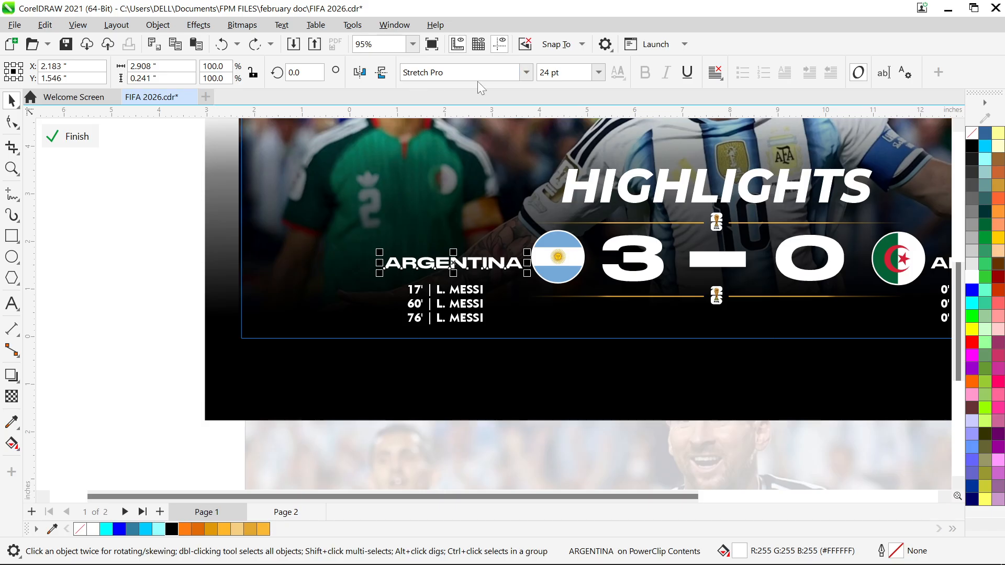
left_click(637, 237)
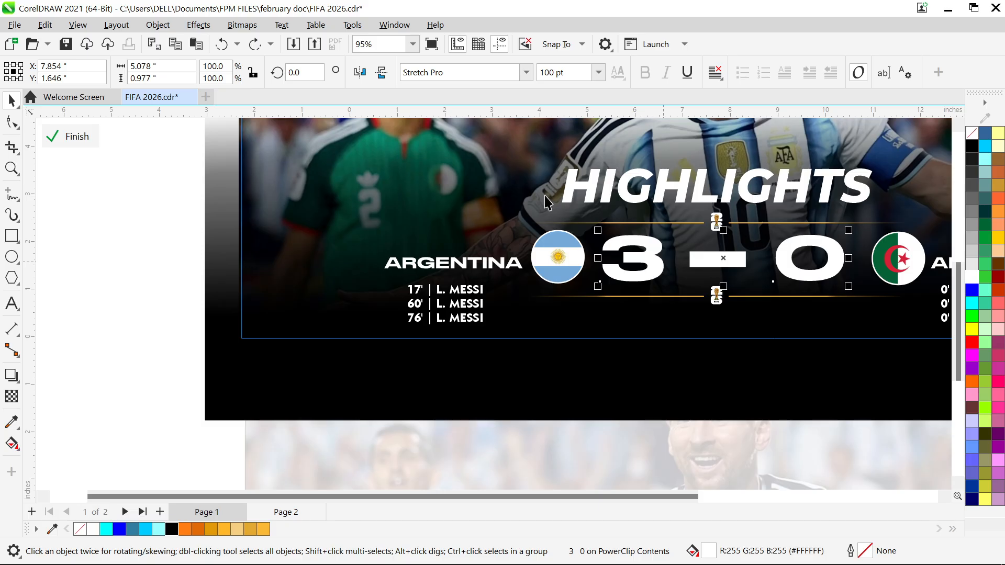
left_click(733, 253)
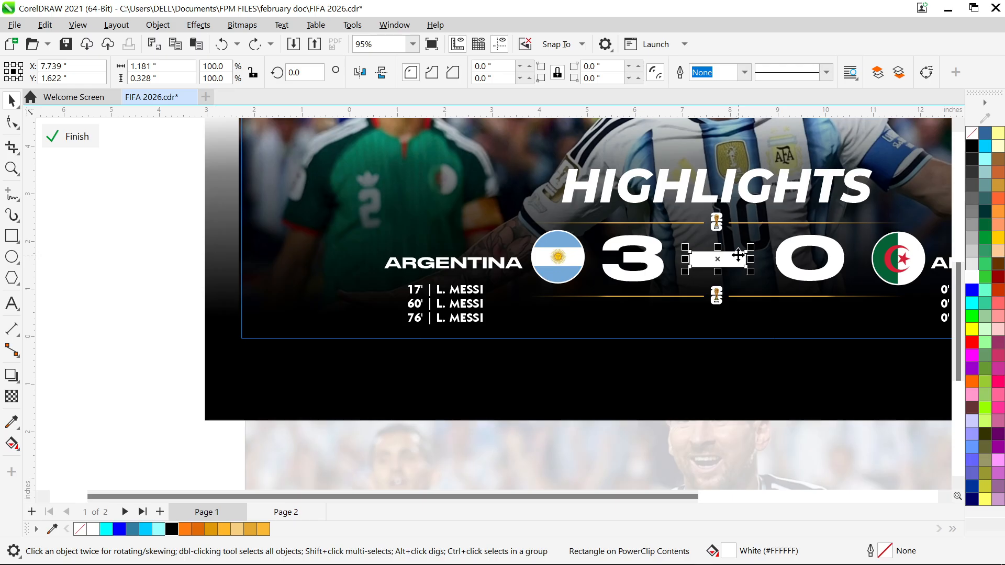
Try removing the spaces between 3 and 0 in the score text, and restore the original spacing
left_click(774, 260)
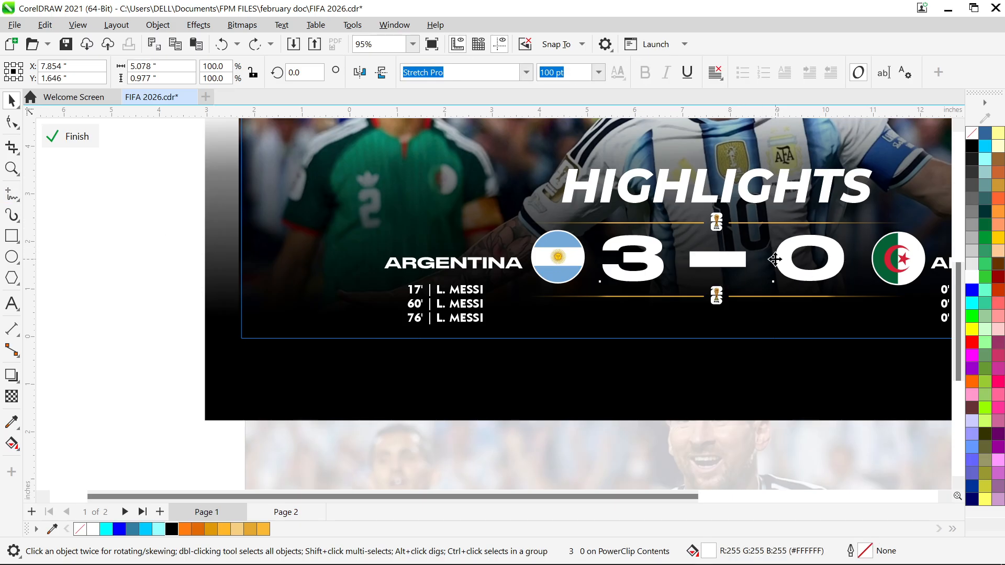
double_click(773, 260)
key("BackSpace")
key("BackSpace")
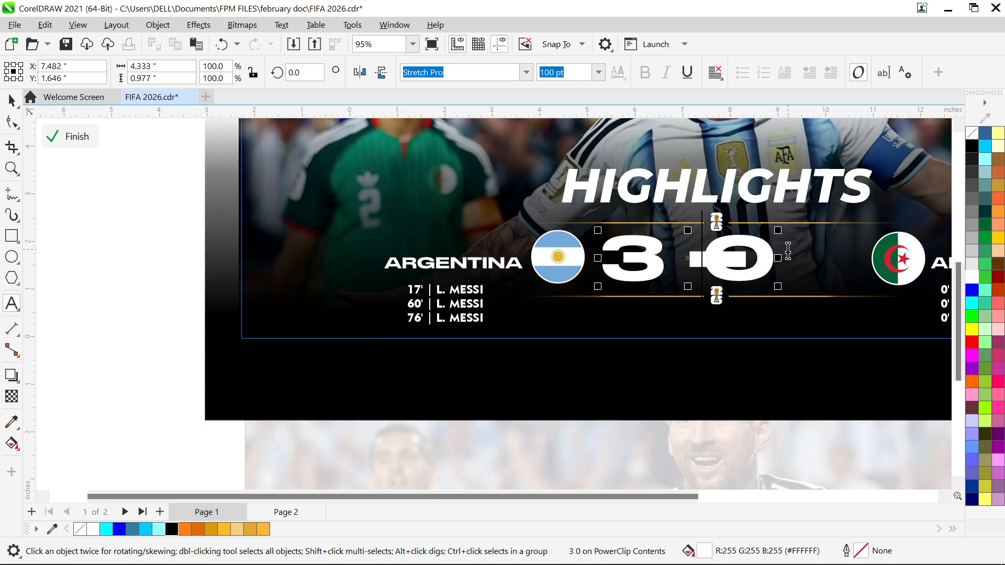
key("BackSpace")
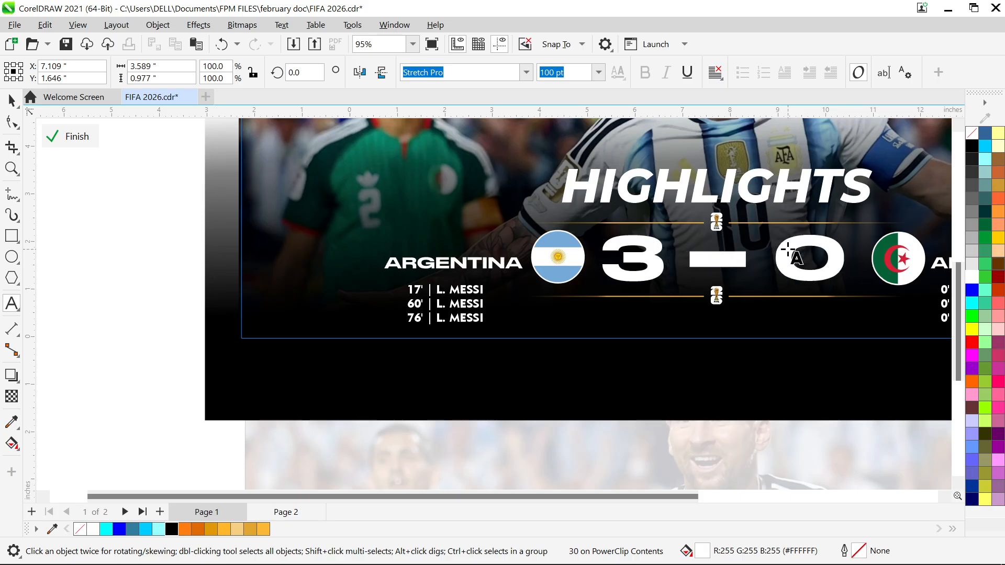
key("ctrl+space")
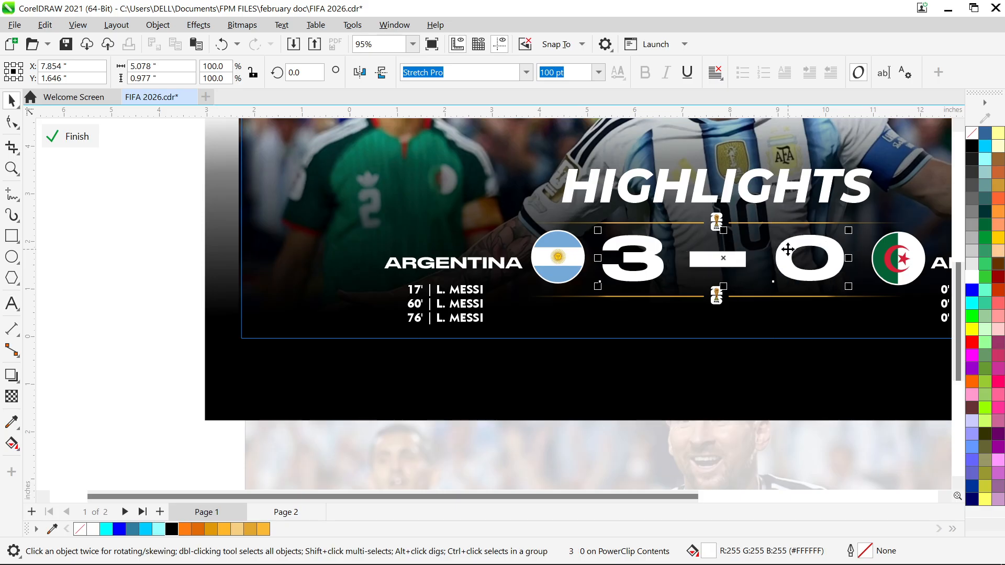
Using the gold divider below the score as reference, draw a straight horizontal line about 3.92 inches long above ARGENTINA
left_click(756, 340)
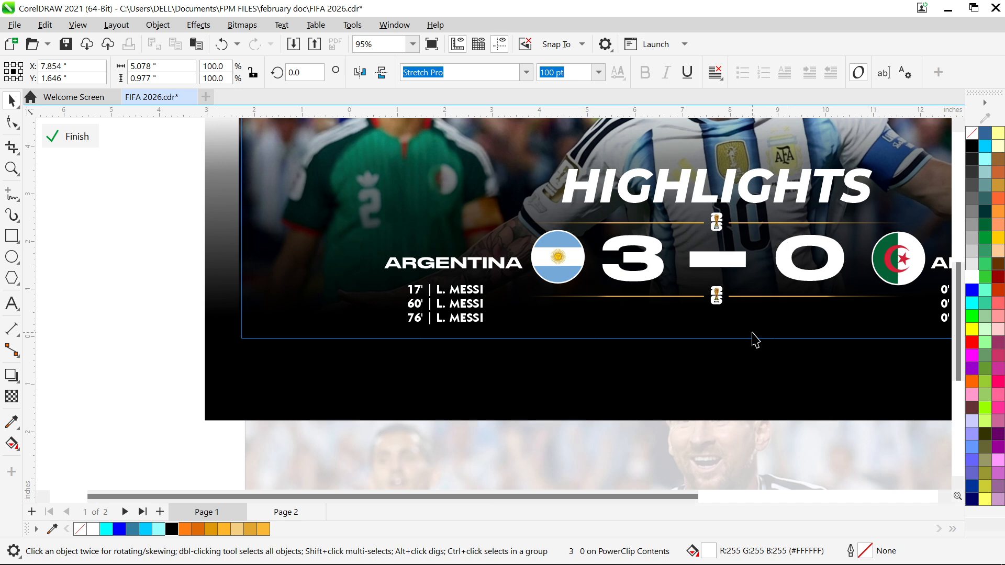
left_click(783, 297)
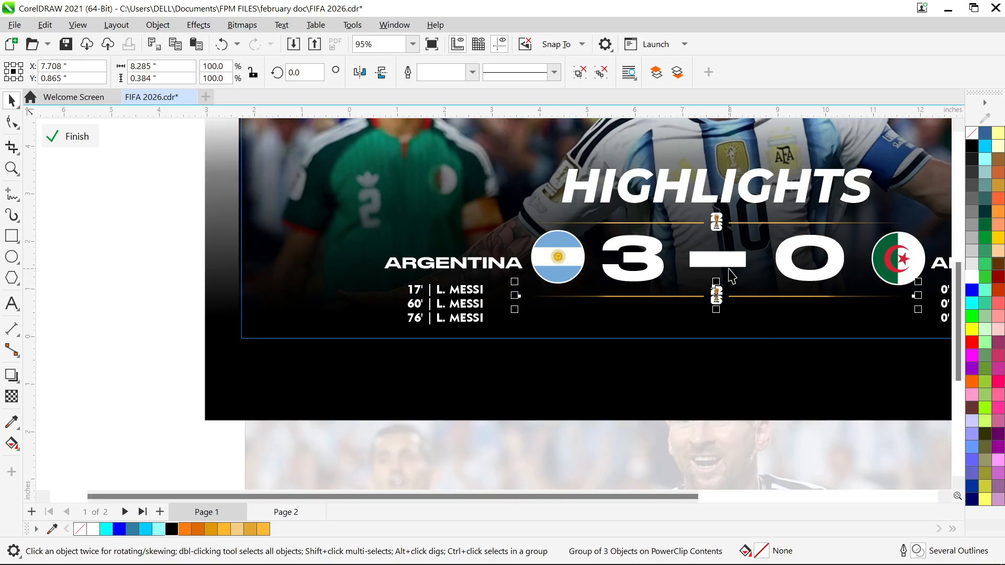
left_click(11, 194)
left_click(262, 224)
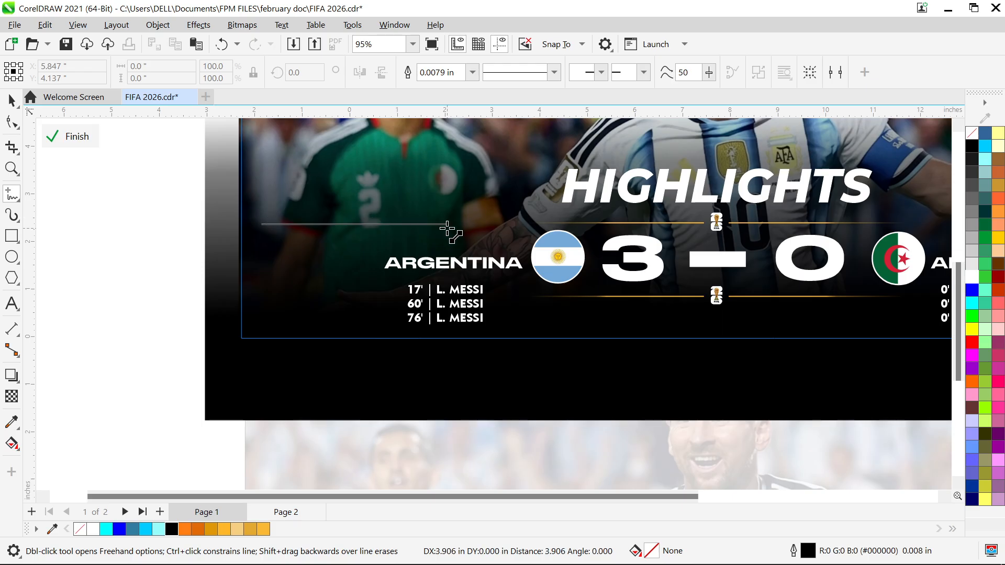
left_click(448, 224)
key("space")
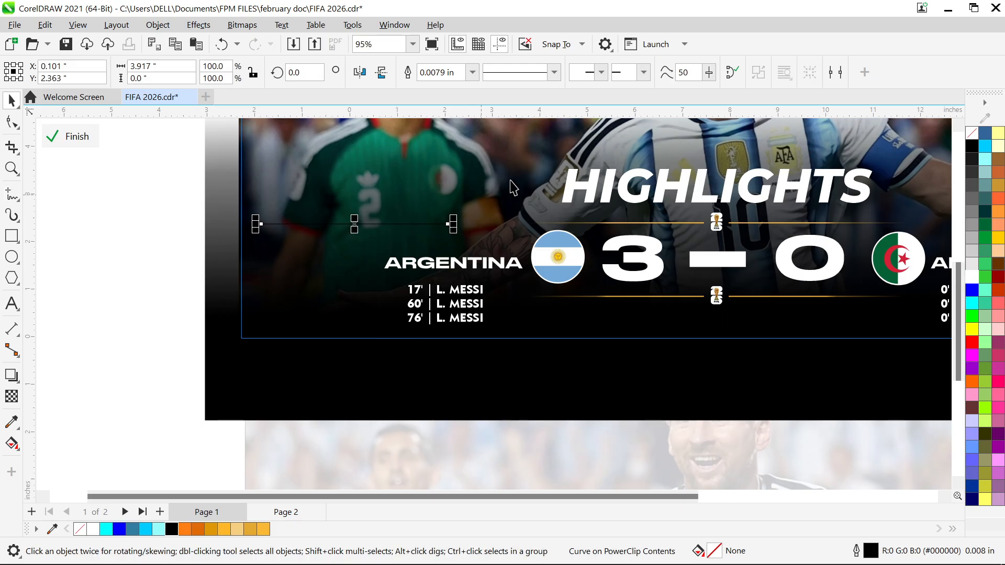
Set the new line's outline width to 0.028 in and its color to gold #BA9923
key("F12")
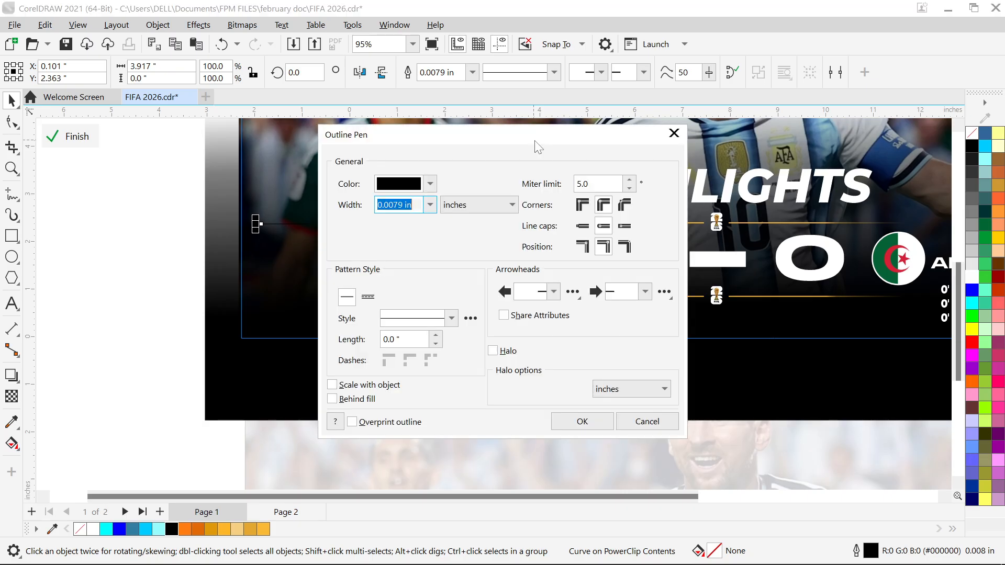
left_click(430, 205)
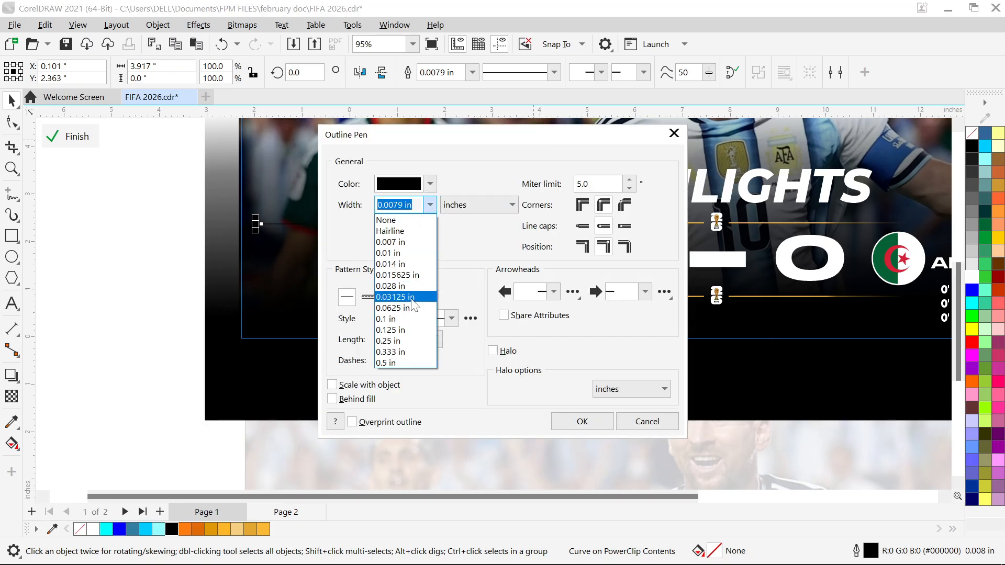
left_click(406, 285)
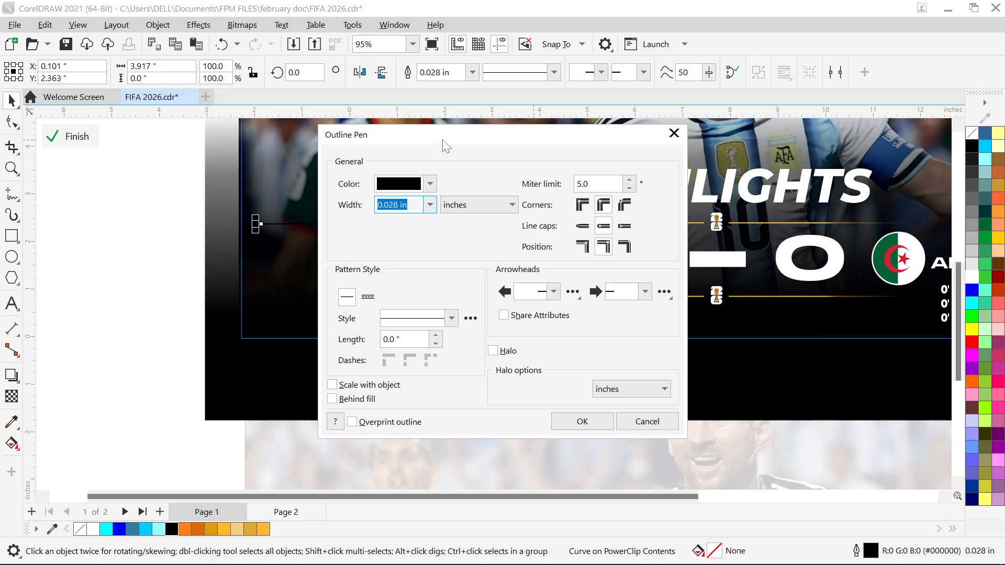
left_click_drag(446, 146, 580, 120)
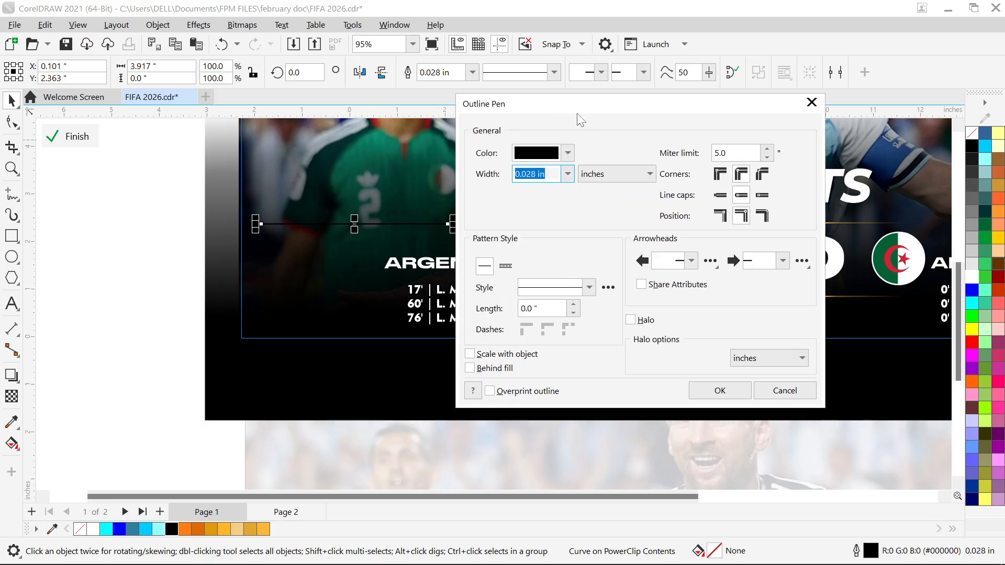
left_click(568, 152)
left_click_drag(529, 339, 535, 341)
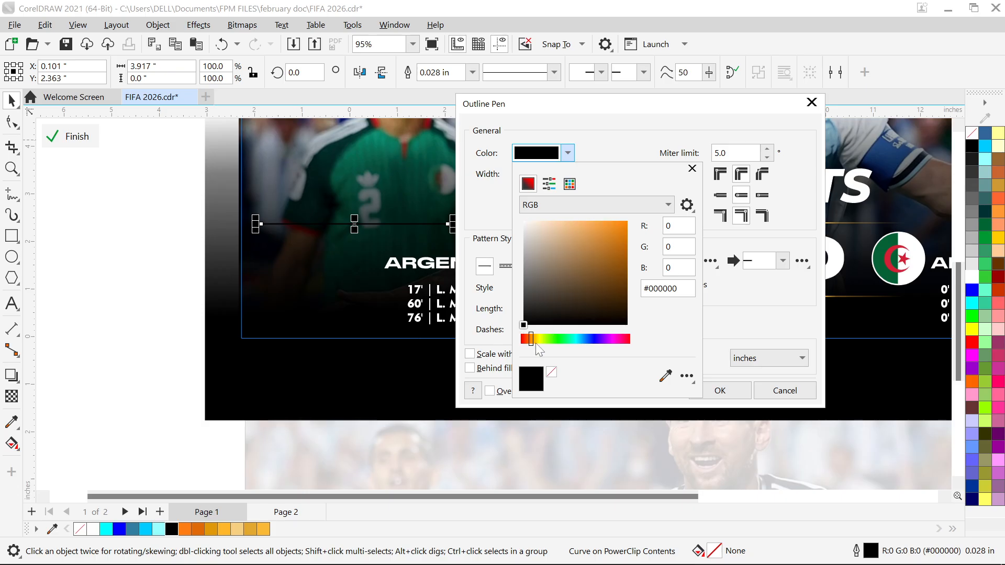
left_click(602, 227)
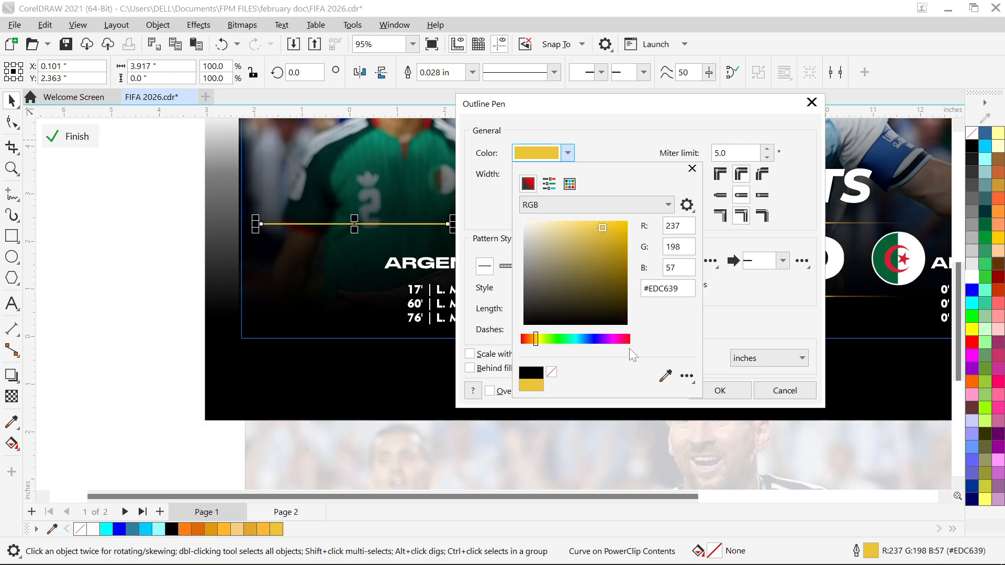
left_click(584, 226)
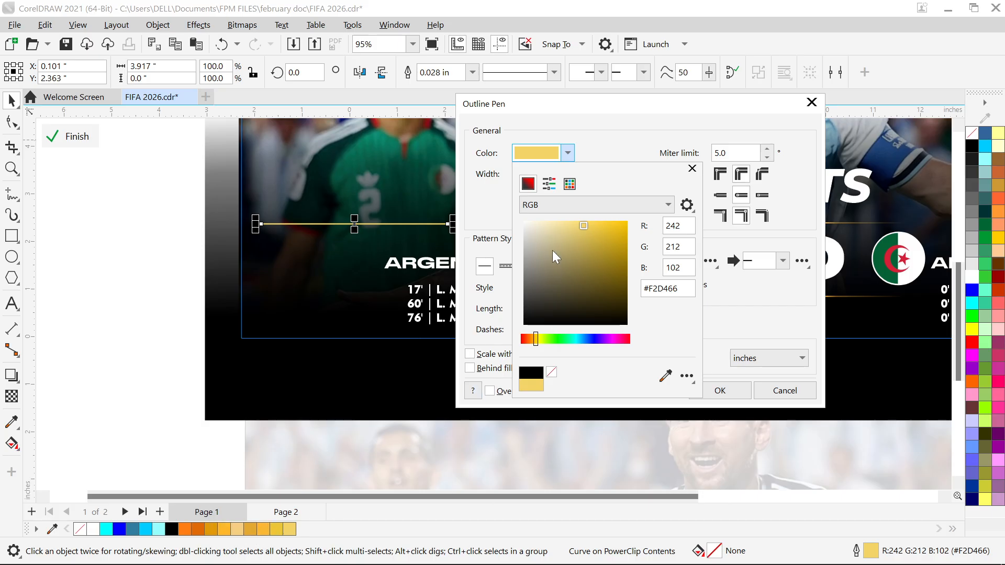
mouse_move(552, 250)
left_mouse_down()
mouse_move(586, 259)
mouse_move(608, 249)
left_mouse_up()
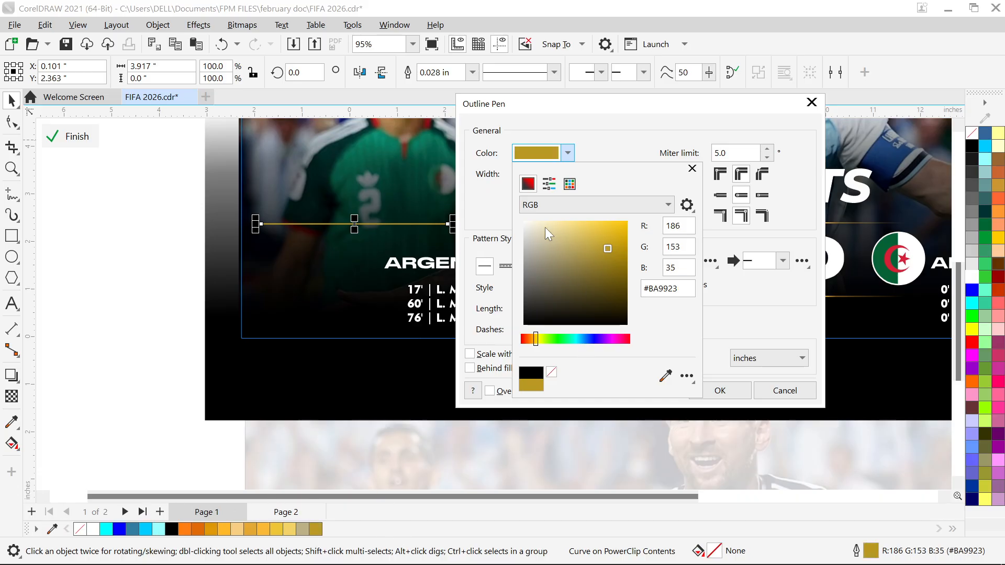
left_click(720, 391)
left_click(720, 391)
Apply a linear fountain transparency to the gold line so that its left end fades out
scroll(507, 330, "up", 5)
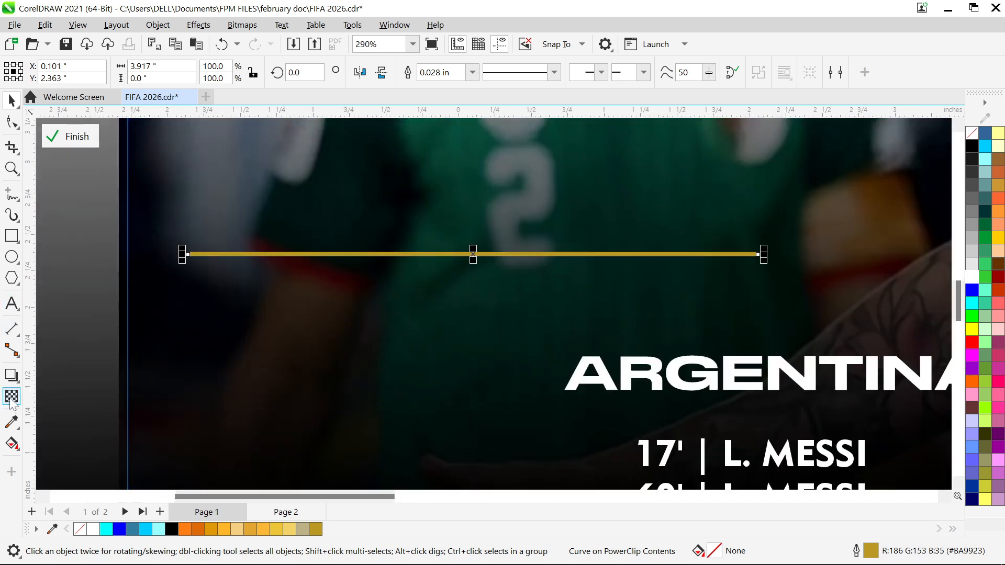
left_click(11, 397)
left_click_drag(172, 250, 98, 258)
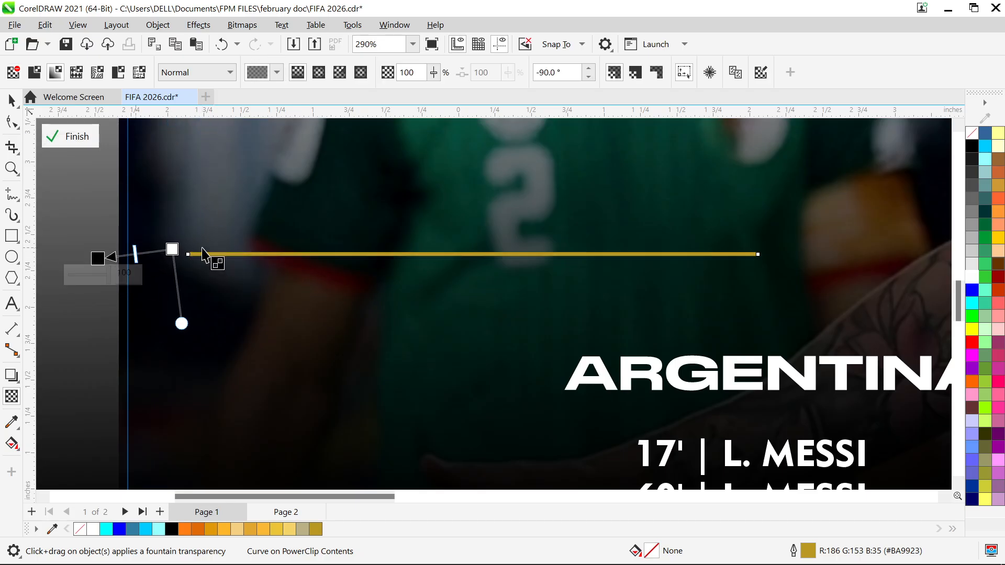
left_click_drag(173, 249, 336, 254)
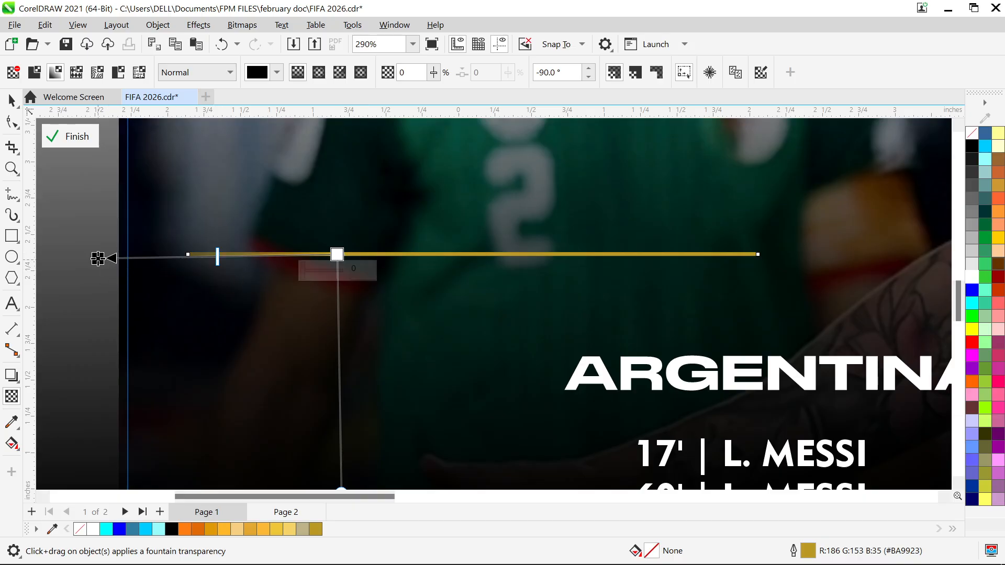
left_click_drag(99, 258, 208, 254)
left_click_drag(337, 254, 427, 250)
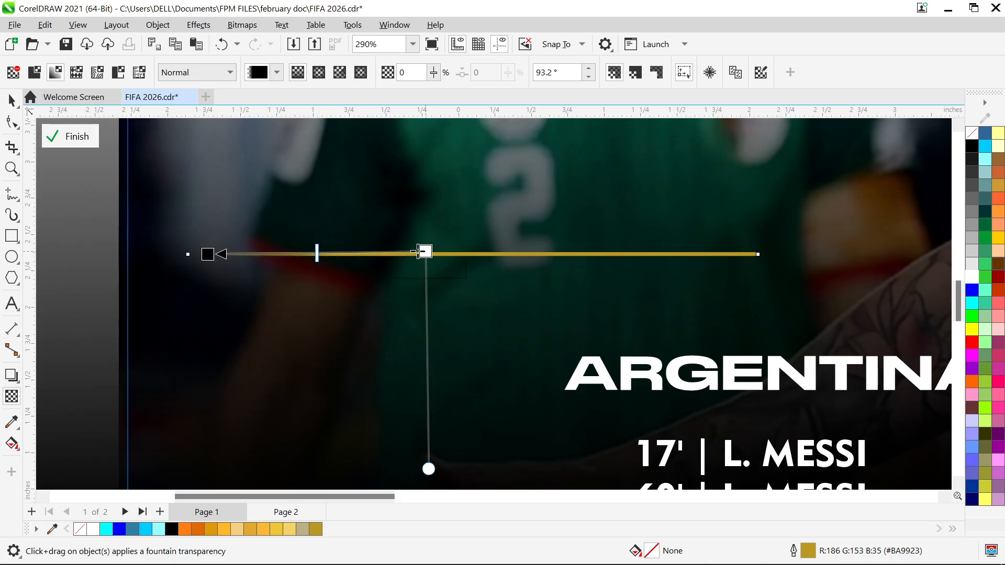
left_click_drag(206, 254, 267, 254)
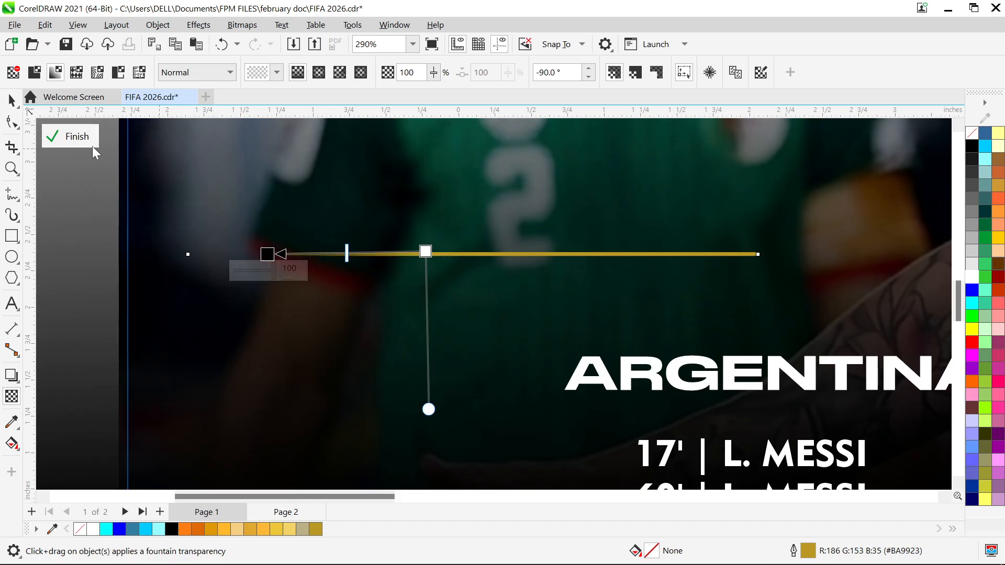
left_click(14, 101)
left_click(375, 344)
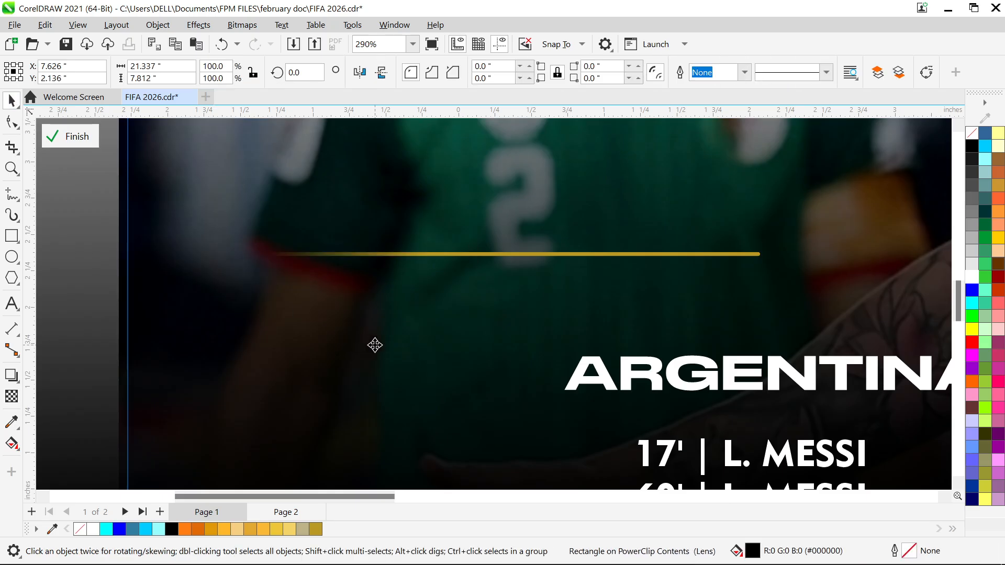
Delete the faded gold line drawn above ARGENTINA
scroll(375, 345, "down", 3)
scroll(375, 345, "down", 3)
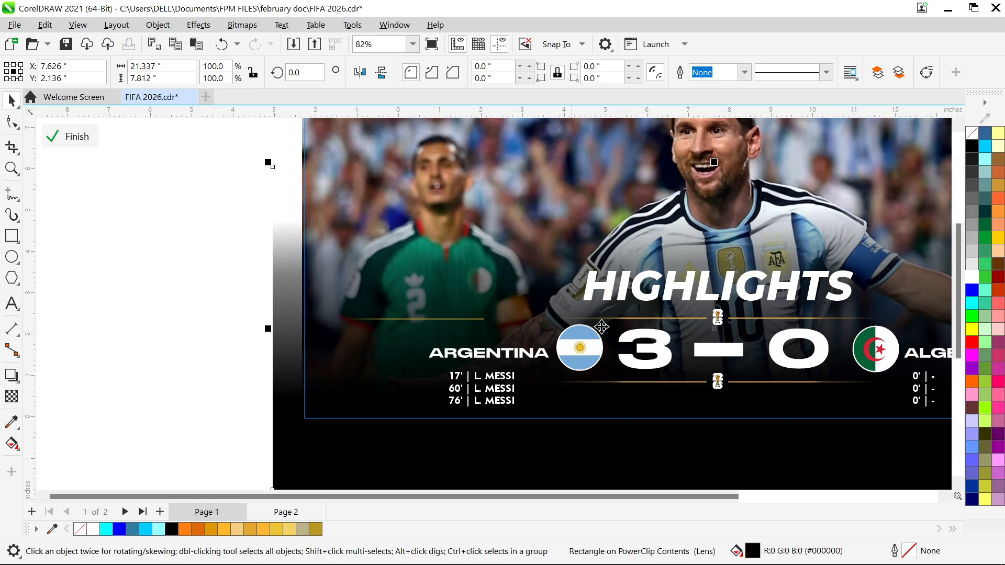
left_click(401, 320)
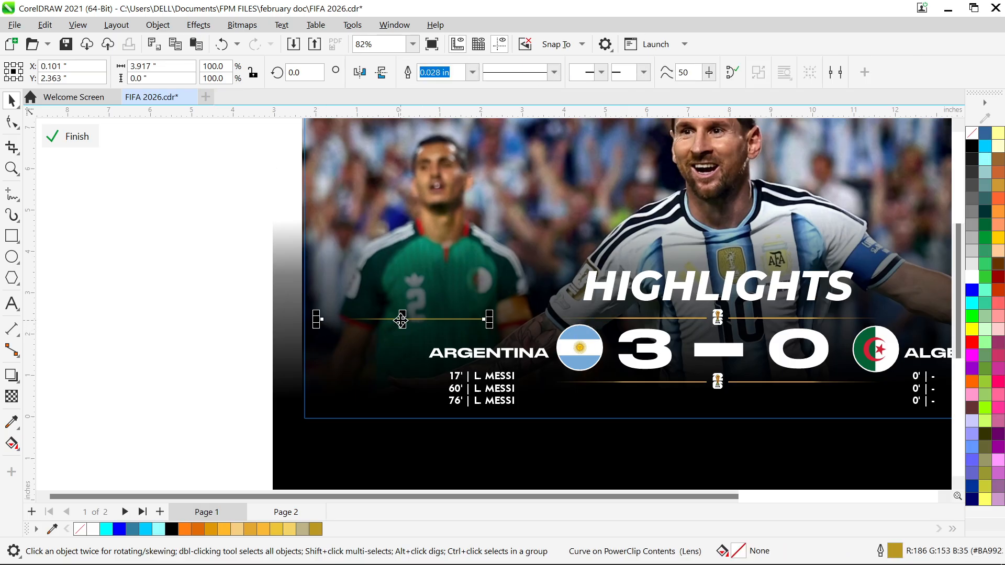
key("Delete")
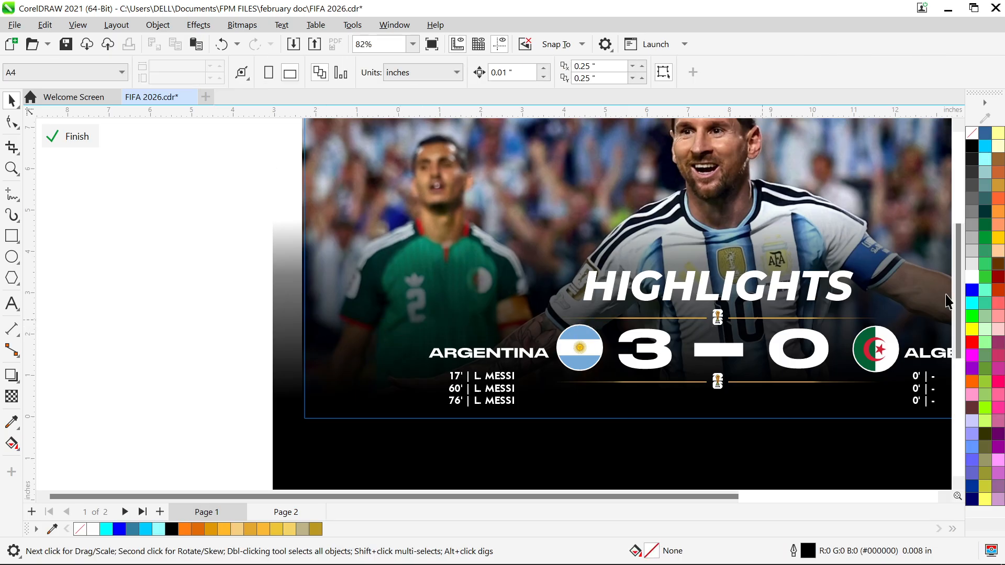
Examine the FIFA World Cup emblem and the gold divider lines beside it under HIGHLIGHTS, compared with the whole banner
scroll(756, 399, "down", 3)
scroll(893, 223, "up", 1)
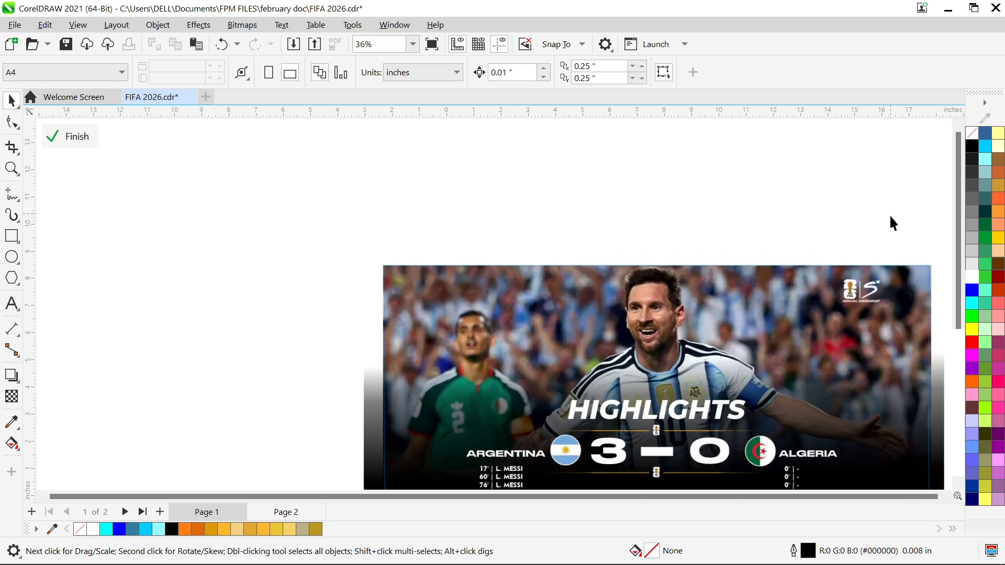
scroll(811, 312, "up", 1)
scroll(693, 426, "up", 7)
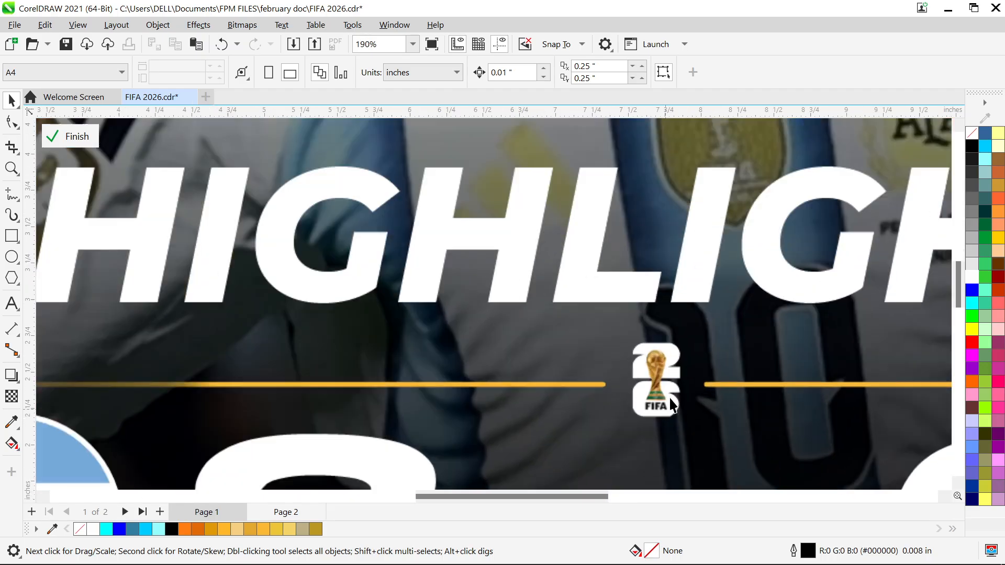
scroll(676, 475, "up", 2)
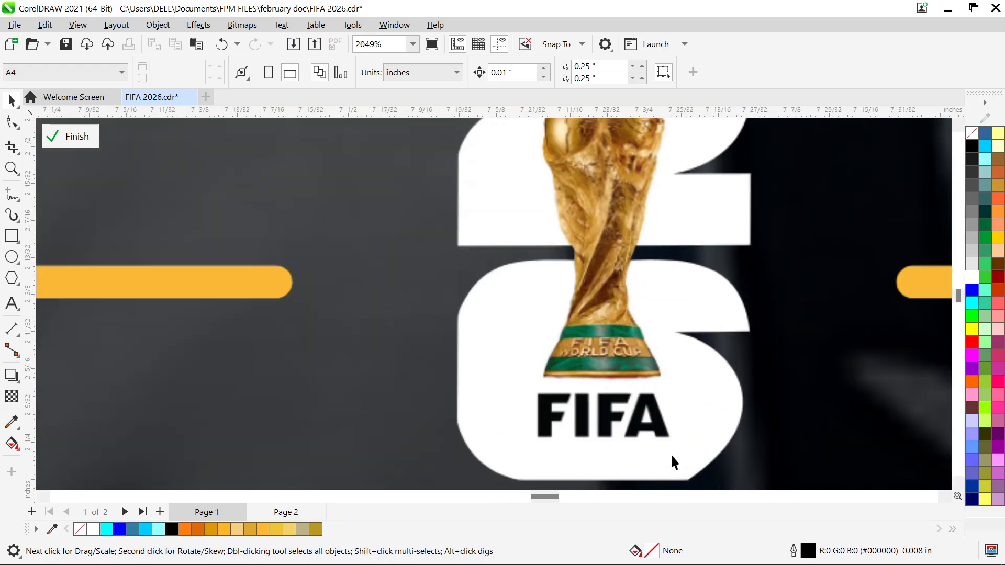
scroll(542, 354, "down", 1)
scroll(598, 192, "down", 1)
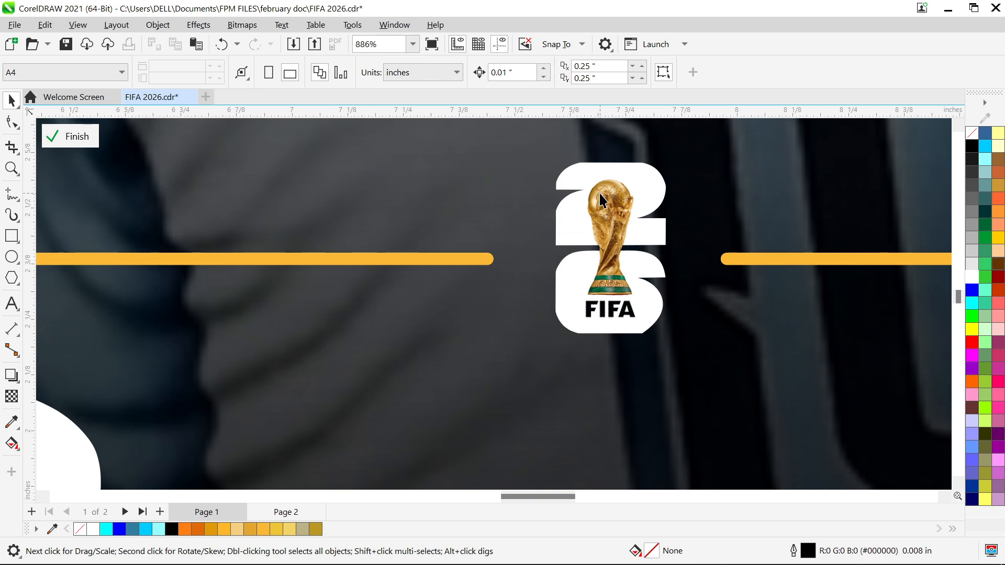
scroll(644, 268, "down", 3)
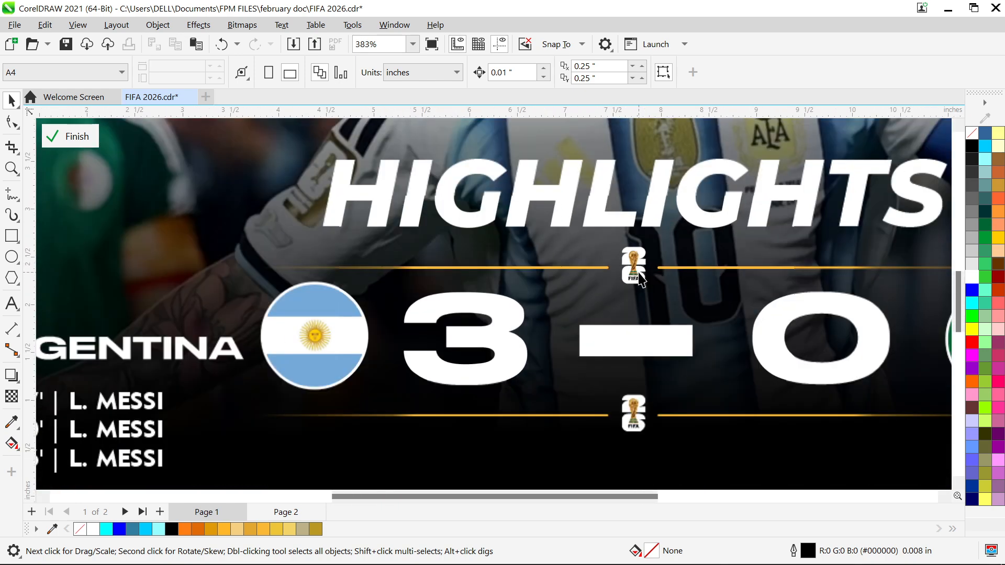
scroll(747, 272, "down", 2)
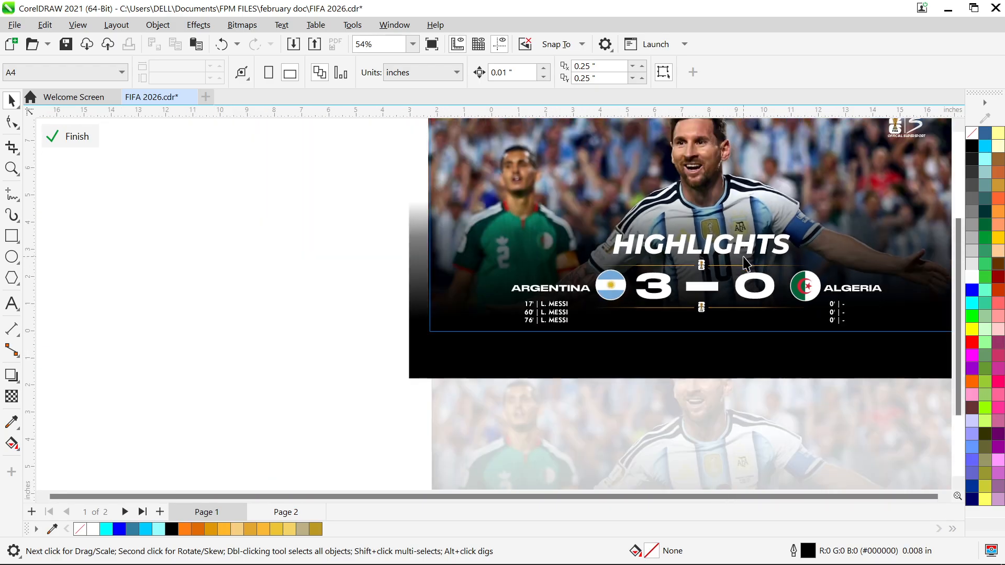
scroll(747, 264, "down", 1)
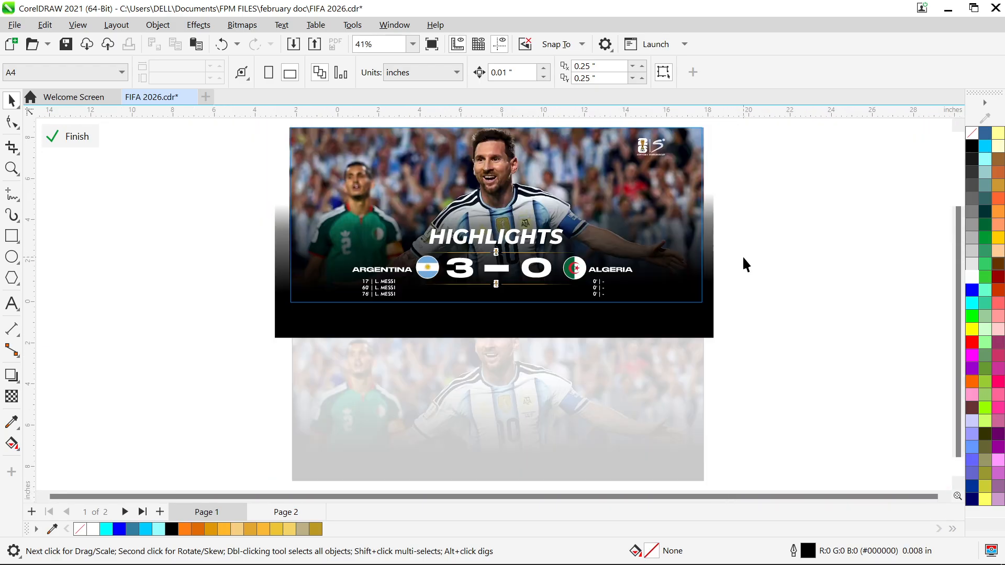
Examine the OFFICIAL SUPERSPORT logo lockup on the banner, with its FIFA emblem, vertical divider and white S shape
scroll(664, 151, "up", 2)
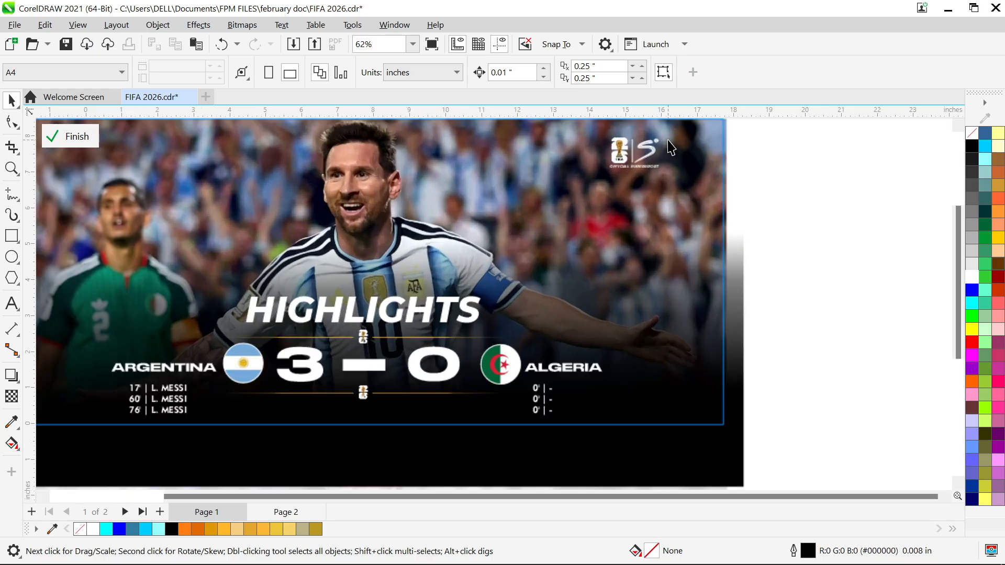
scroll(647, 141, "up", 3)
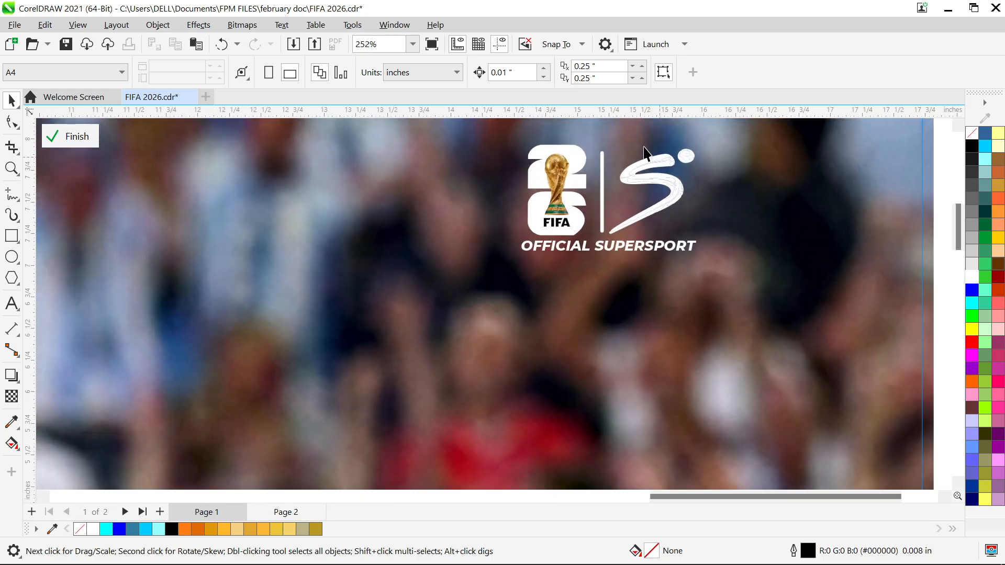
scroll(647, 173, "up", 2)
scroll(693, 157, "down", 3)
scroll(704, 132, "up", 2)
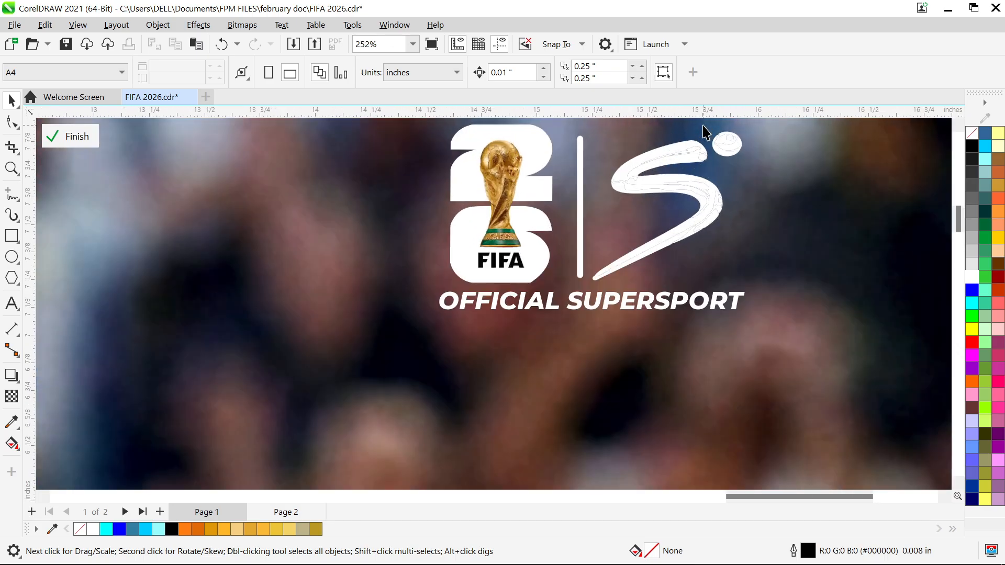
scroll(704, 132, "up", 4)
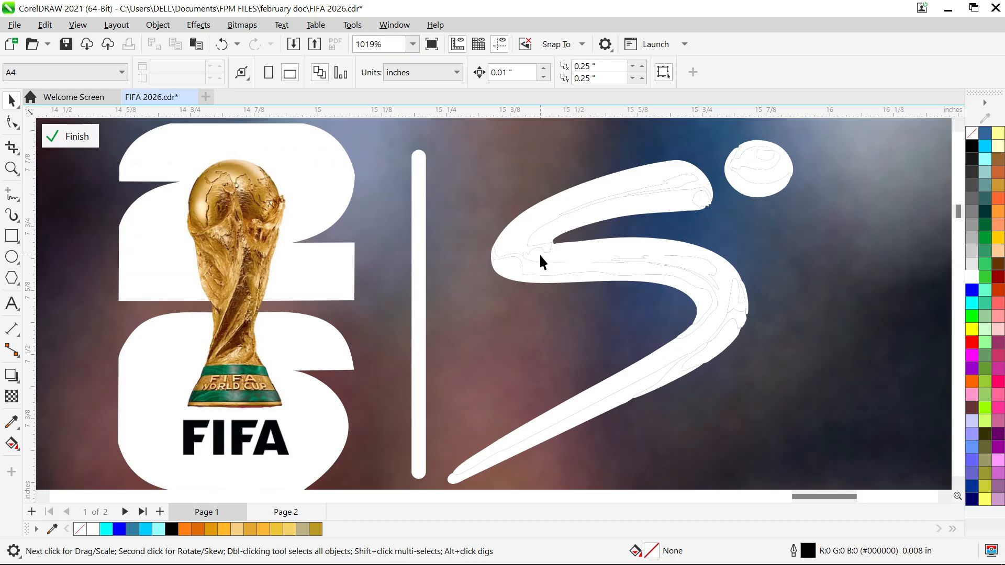
scroll(524, 250, "down", 3)
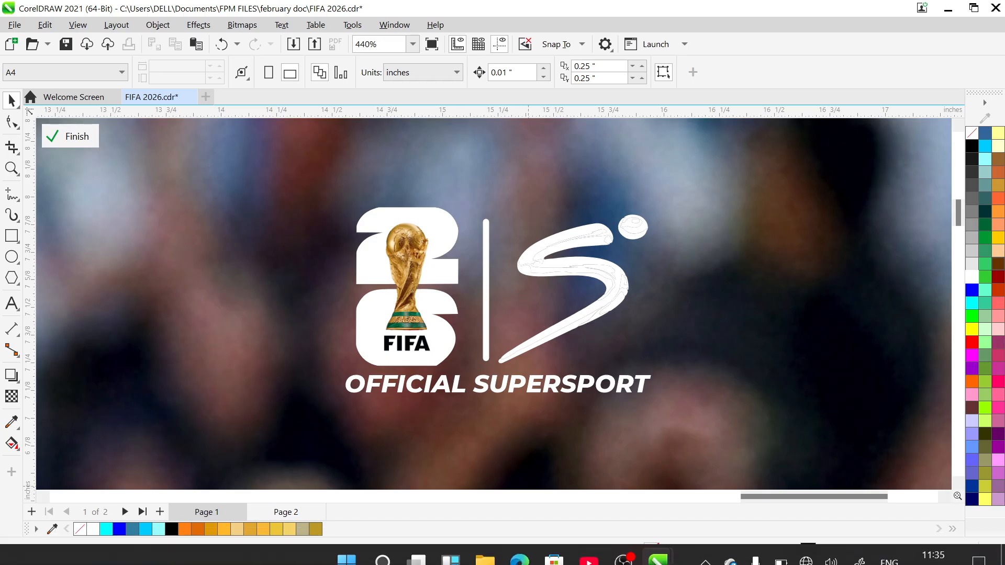
Switch to File Explorer and bring the 1621016-removebg-preview logo from the Desktop folder into the CorelDRAW document
left_click(488, 555)
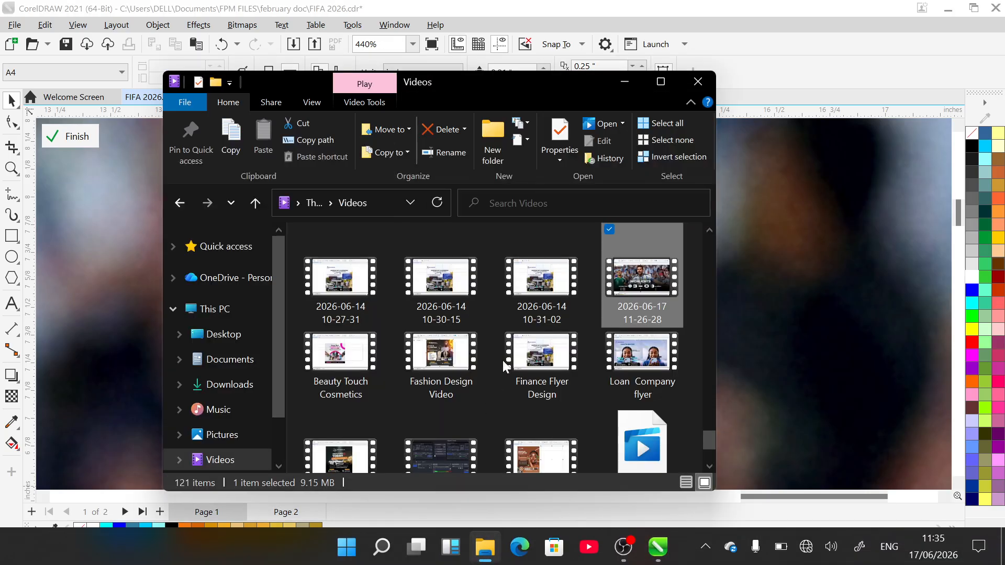
scroll(523, 319, "down", 3)
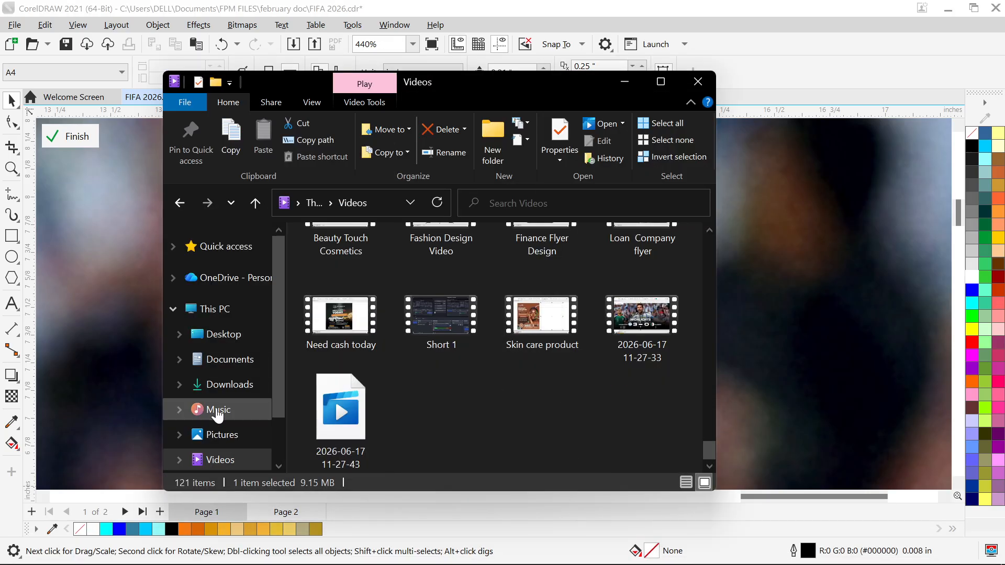
left_click(245, 339)
scroll(506, 347, "down", 15)
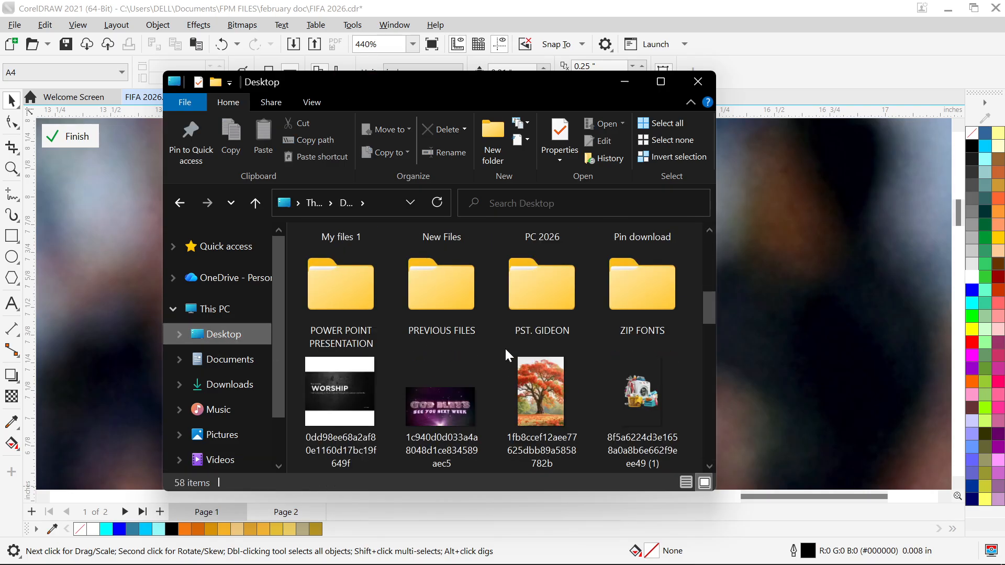
scroll(505, 350, "down", 5)
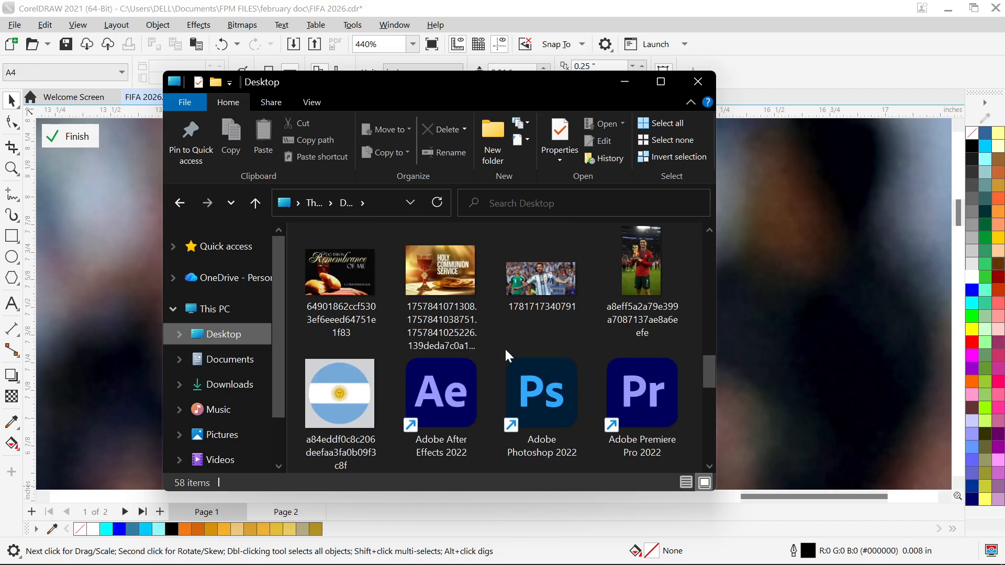
left_click(645, 378)
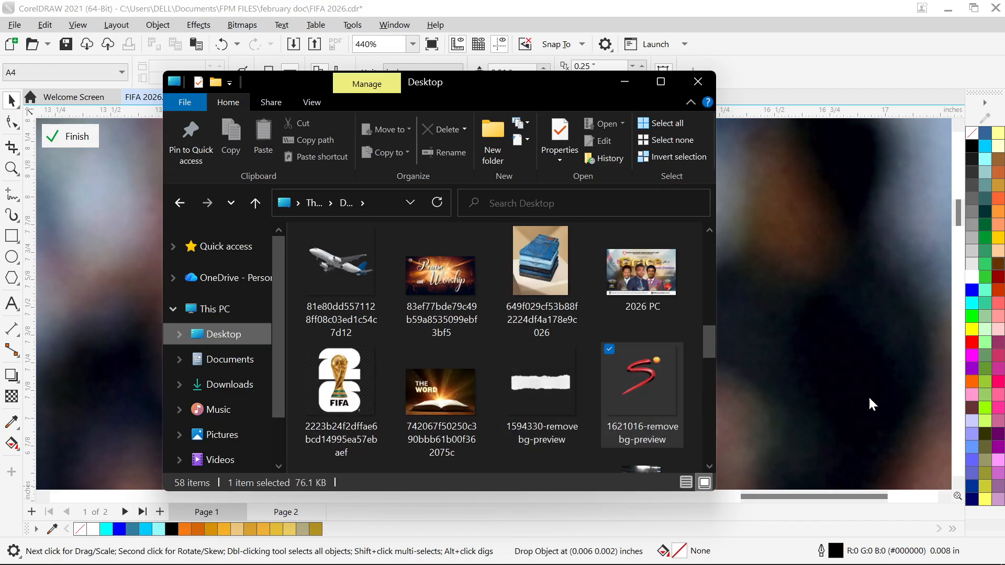
left_click(624, 82)
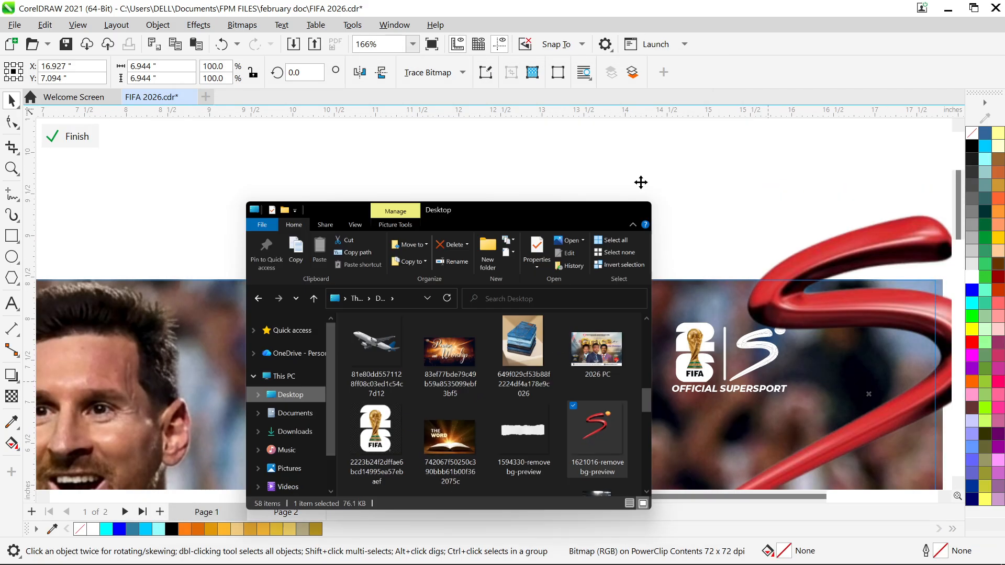
Move the imported SuperSport logo to the empty area above the banner and convert it to vectors with Quick Trace
scroll(858, 317, "down", 4)
left_click_drag(866, 308, 576, 224)
scroll(652, 170, "down", 2)
scroll(664, 160, "up", 3)
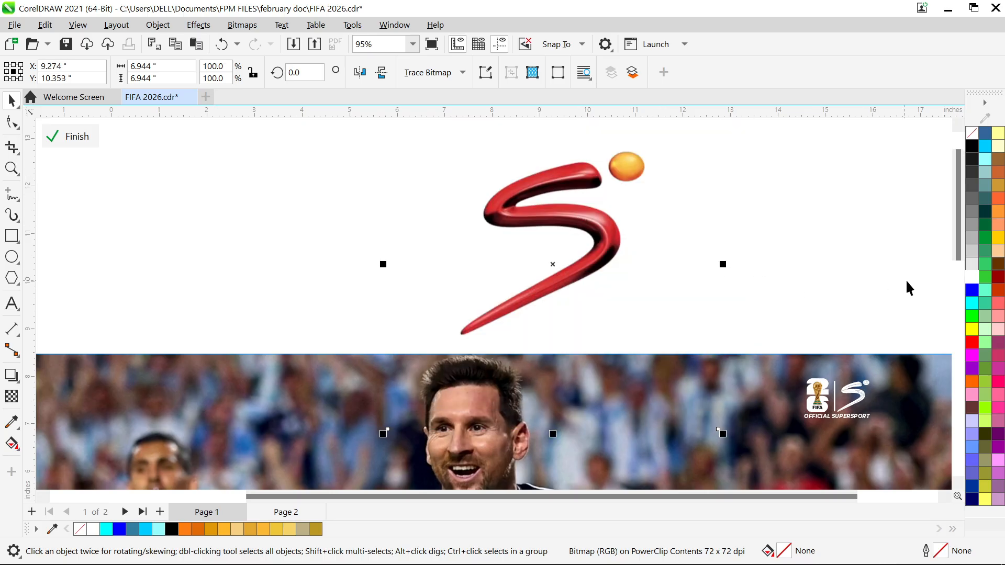
left_click(421, 74)
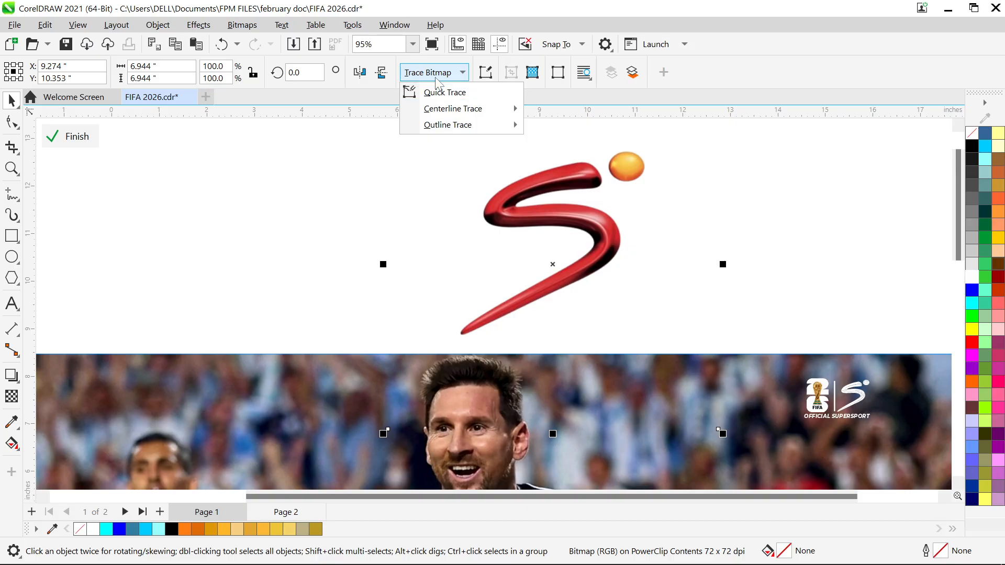
left_click(439, 94)
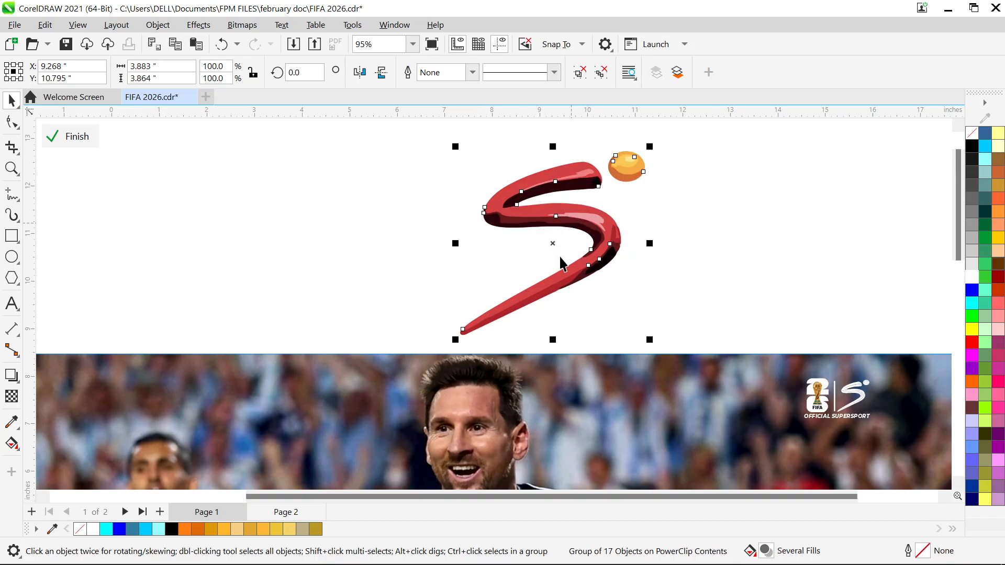
Place the traced logo beside the original above the banner and ungroup it into separate shapes
mouse_move(552, 243)
left_mouse_down()
mouse_move(837, 227)
mouse_move(826, 217)
left_mouse_up()
left_click(784, 203)
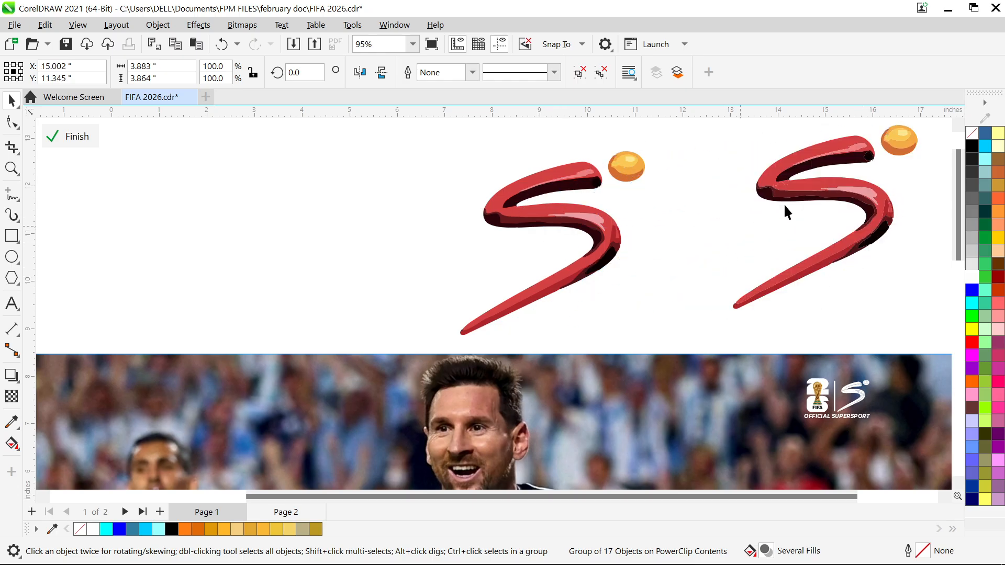
left_click(816, 194)
left_click(853, 195)
left_click(852, 195)
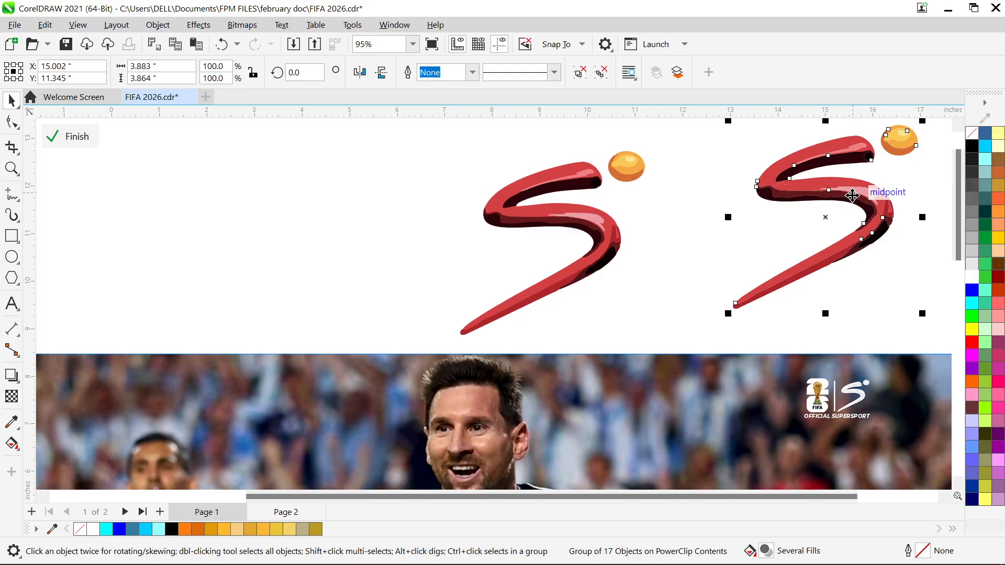
key("ctrl+u")
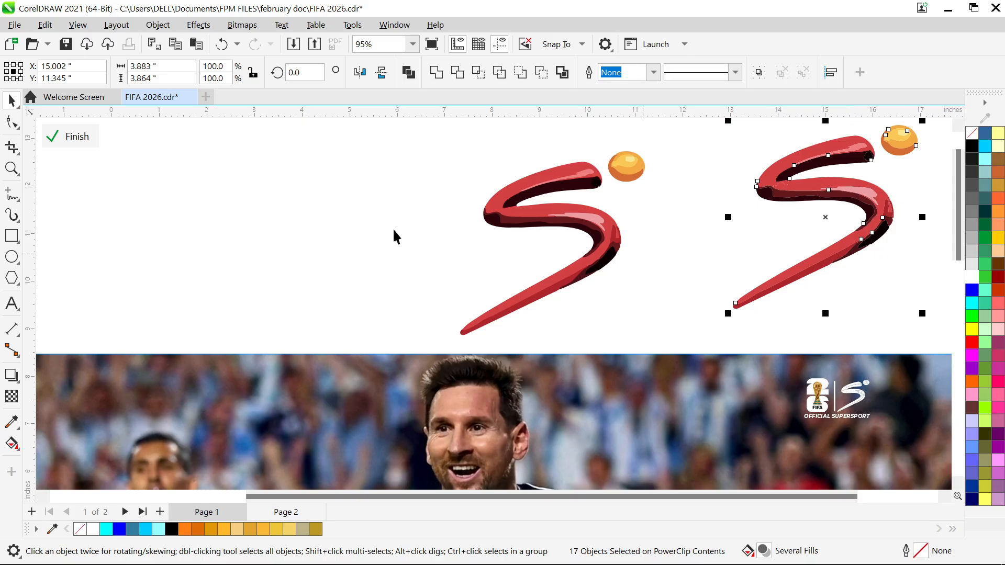
Fill the large red curve of the ungrouped logo with white
left_click(333, 221)
left_click(875, 210)
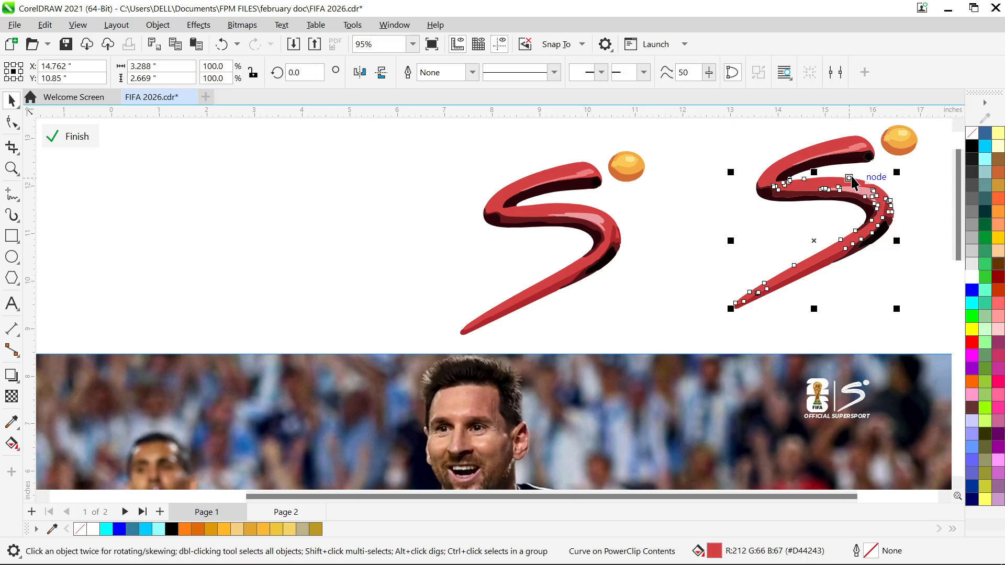
left_click(926, 266)
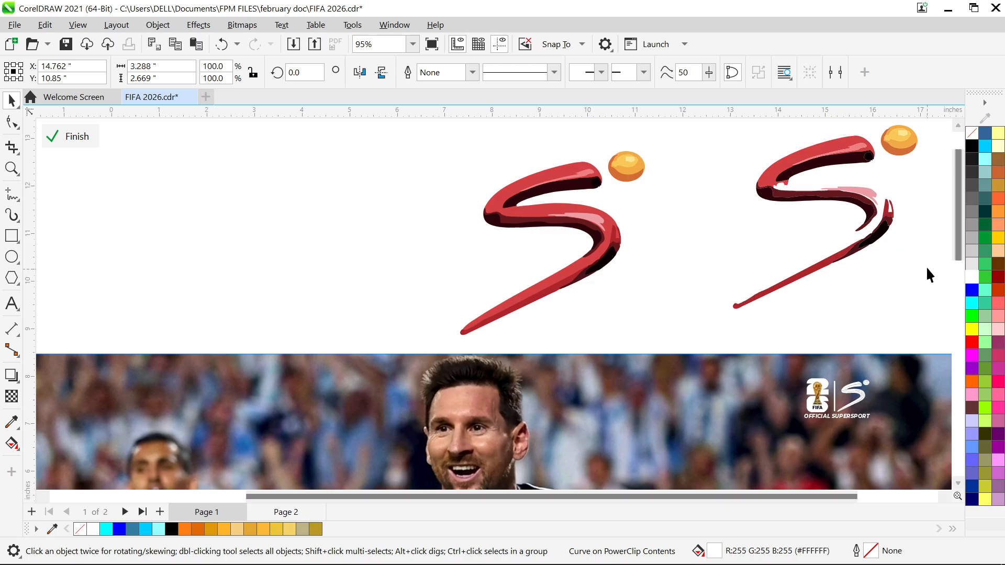
left_click(884, 222)
left_click(973, 277)
left_click(817, 229)
Fill all pieces of the ungrouped SuperSport logo with white and group them
scroll(817, 227, "down", 3)
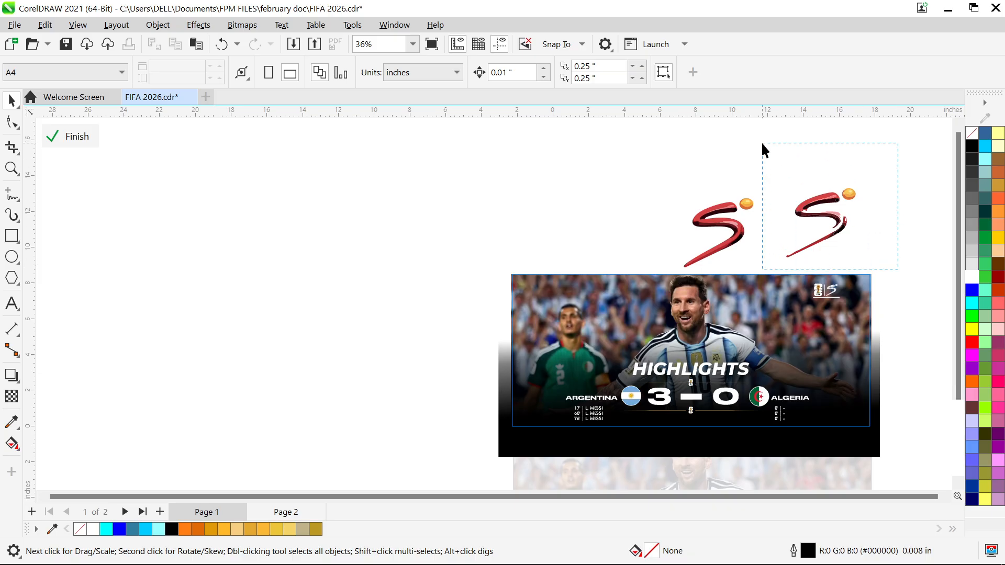
left_click_drag(764, 151, 764, 150)
left_click(972, 277)
left_click(910, 296)
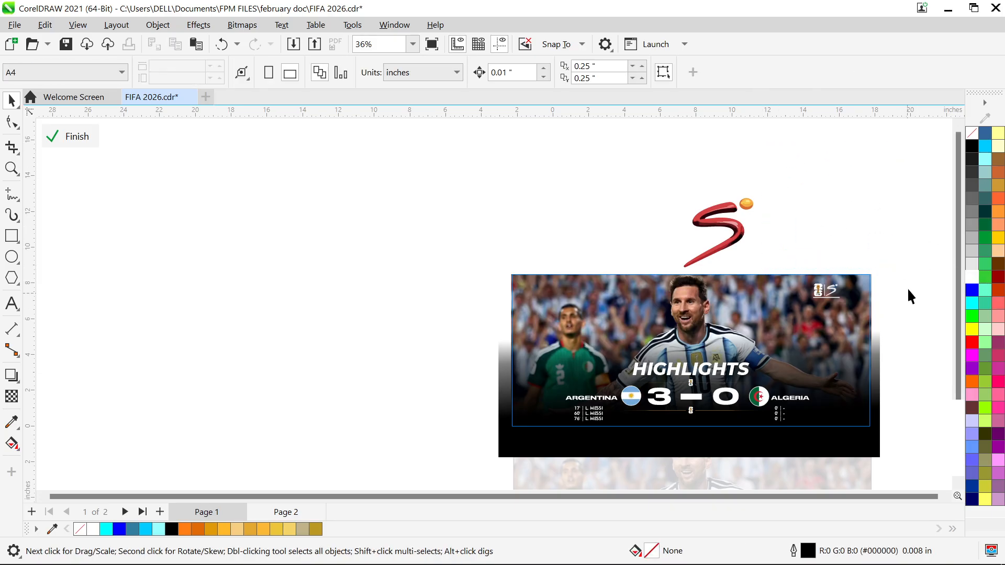
left_click_drag(755, 146, 756, 139)
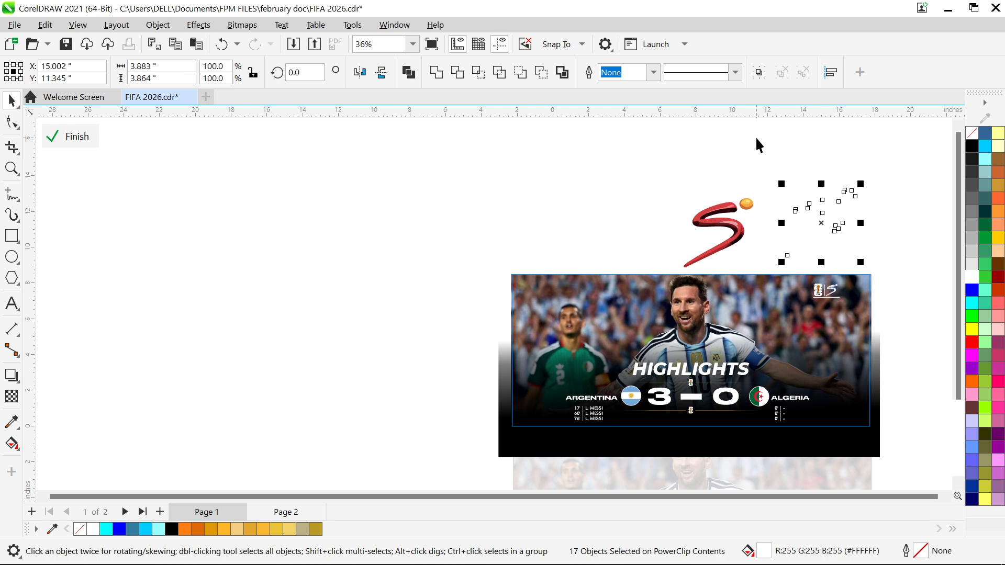
key("ctrl+g")
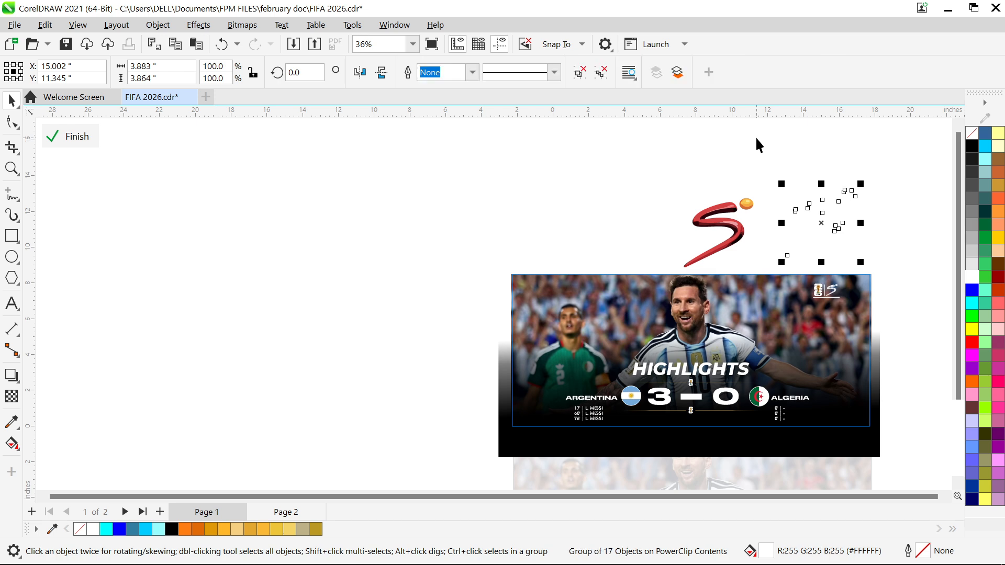
Move the white SuperSport logo group onto the banner, over the dark area above and beside ALGERIA
left_click_drag(817, 225, 840, 369)
scroll(822, 349, "up", 1)
scroll(822, 350, "up", 1)
scroll(838, 367, "down", 3)
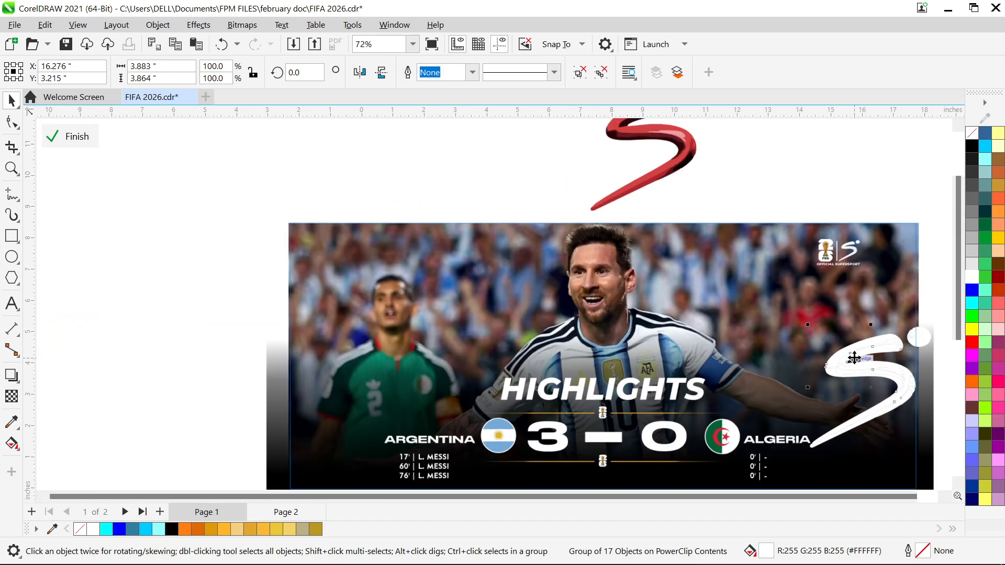
scroll(906, 424, "up", 1)
scroll(875, 359, "up", 3)
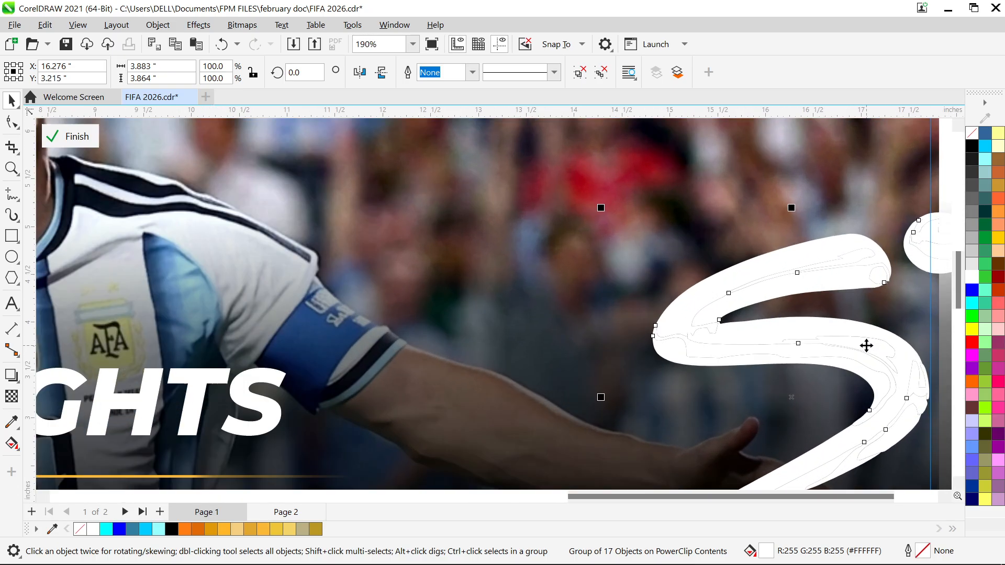
Delete the oversized white SuperSport logo from the banner and the original red logo above it
scroll(866, 346, "down", 2)
scroll(859, 365, "down", 2)
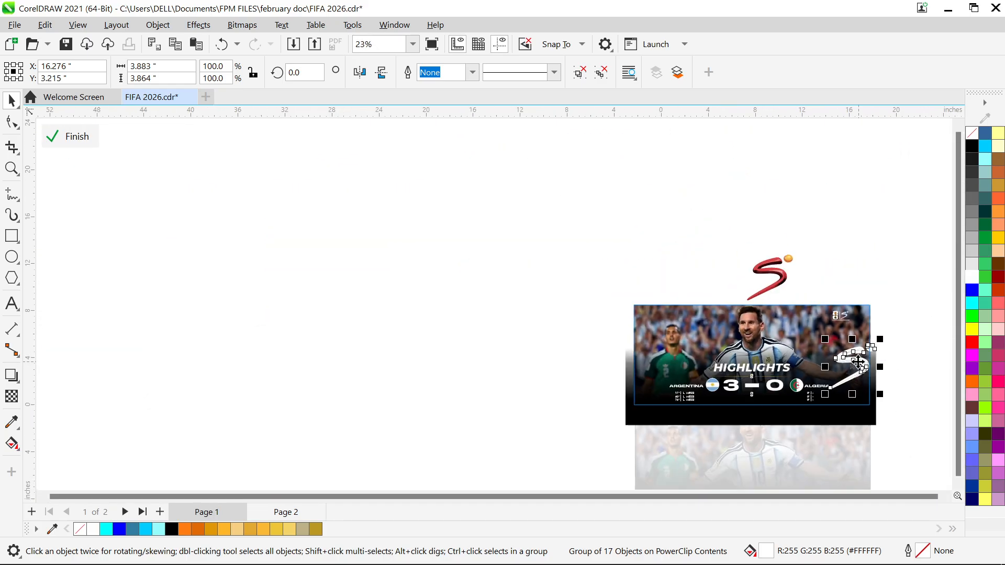
key("Delete")
left_click(777, 272)
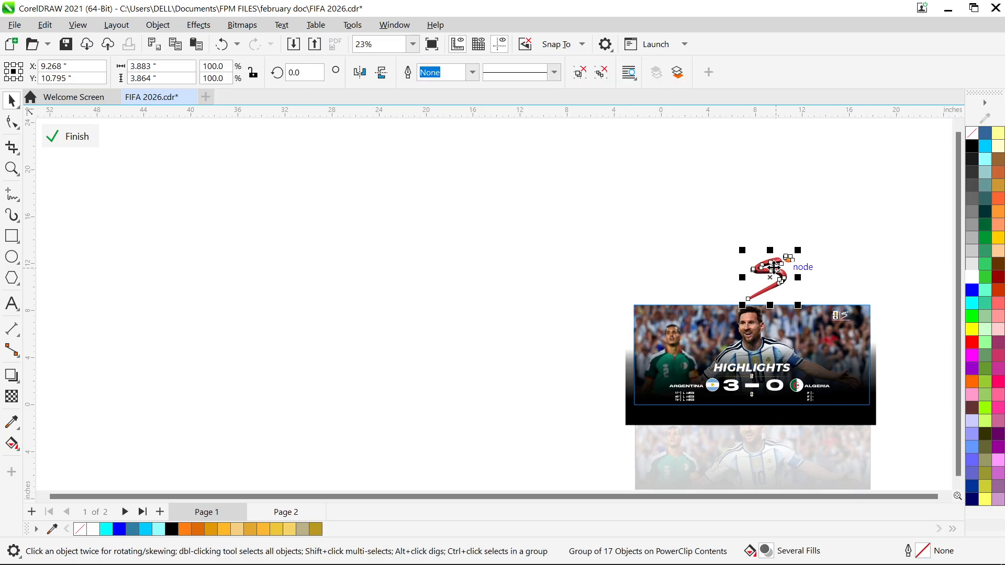
key("Escape")
key("F4")
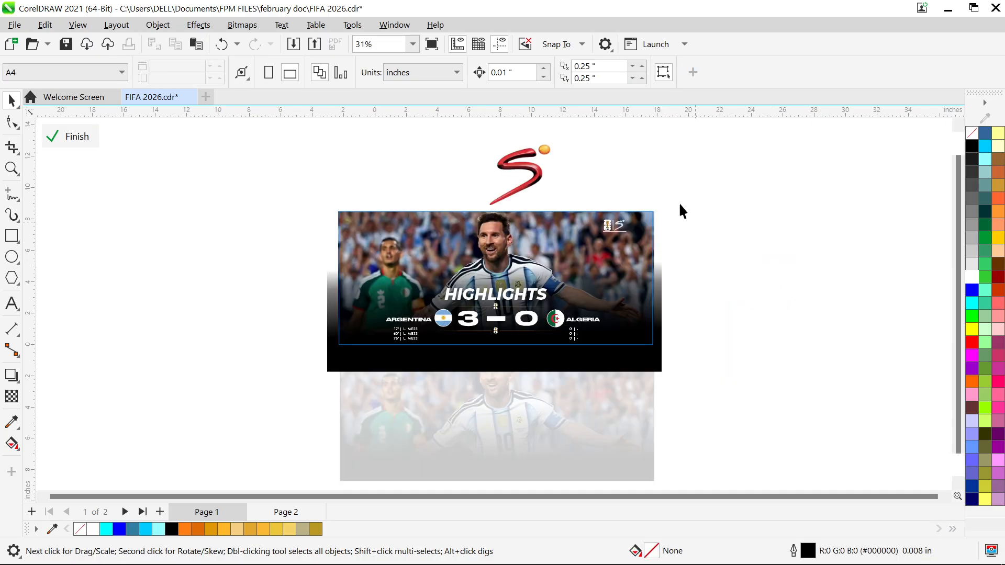
left_click(523, 163)
key("Delete")
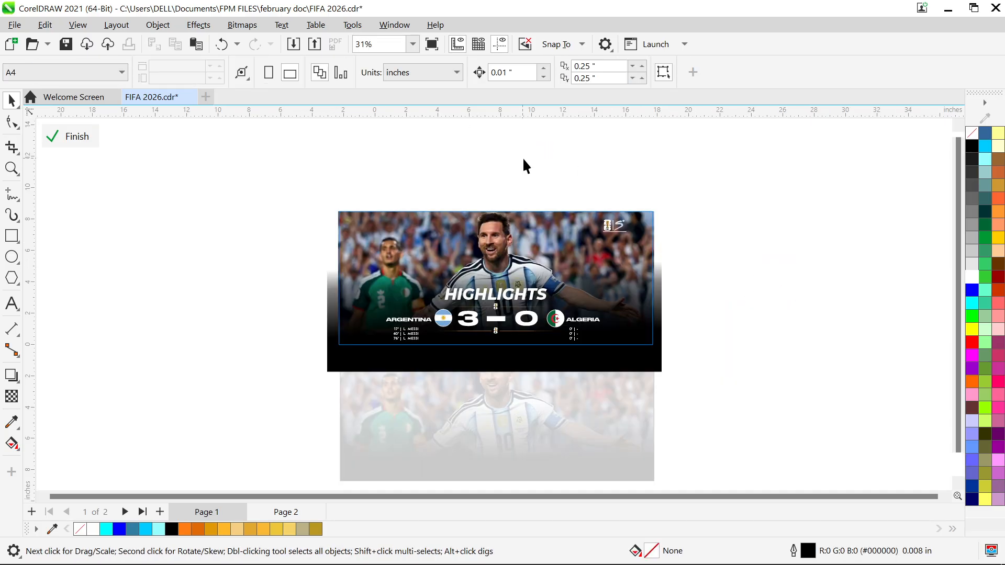
Draw a straight vertical line about 0.69 in long with the Freehand tool, beside the SuperSport logo and its caption
scroll(617, 227, "up", 8)
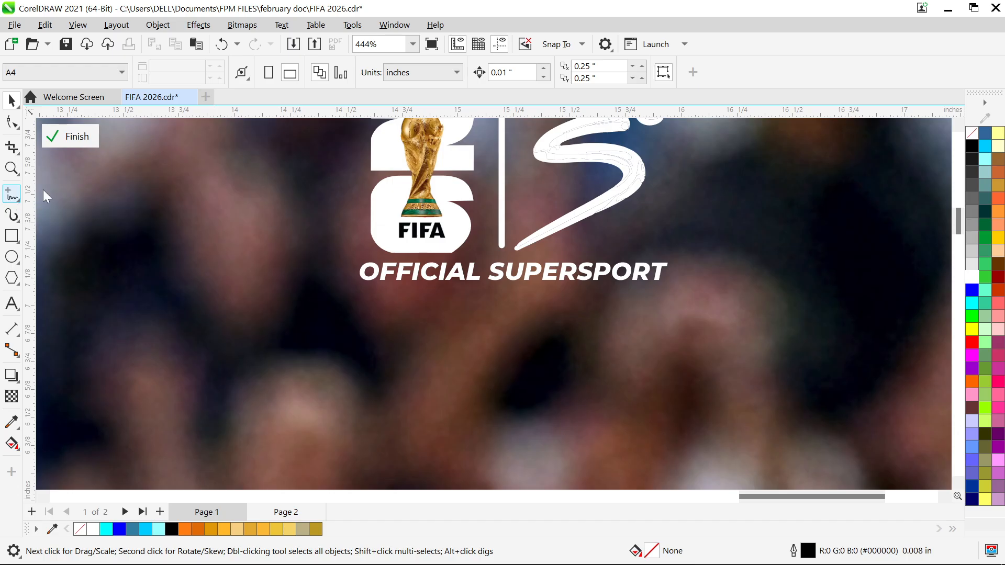
left_click(12, 196)
left_click(704, 202)
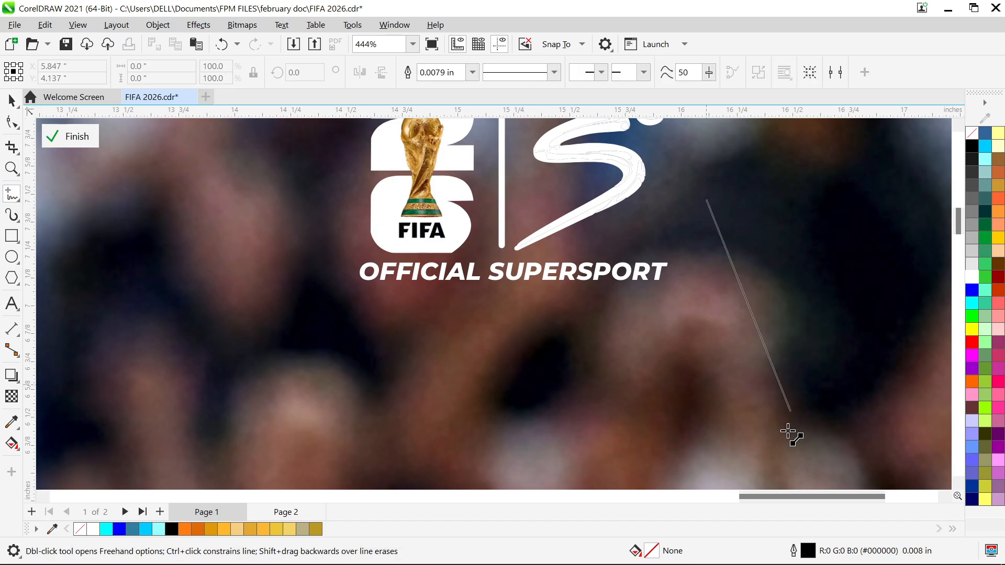
left_click(607, 356)
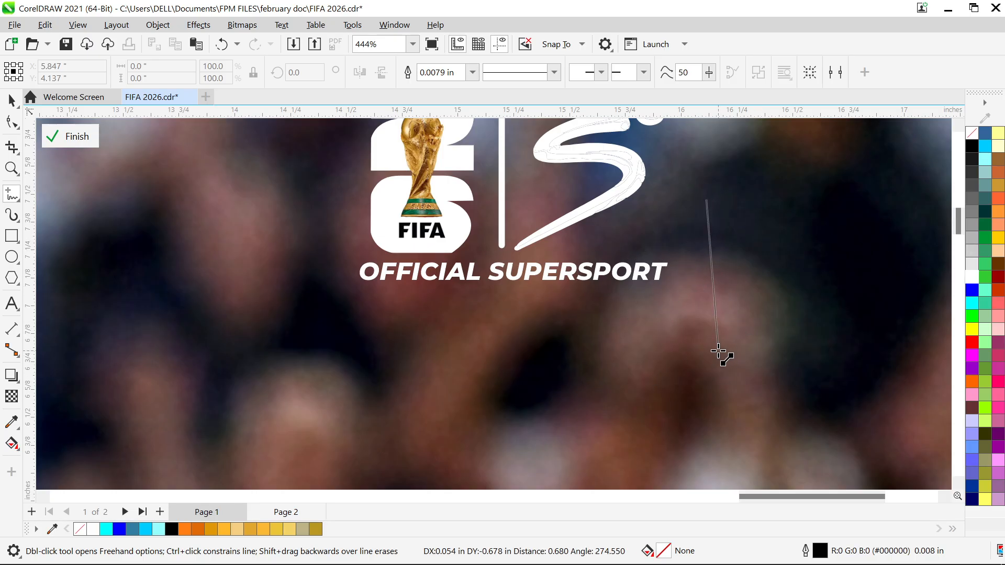
left_click(706, 325, "ctrl")
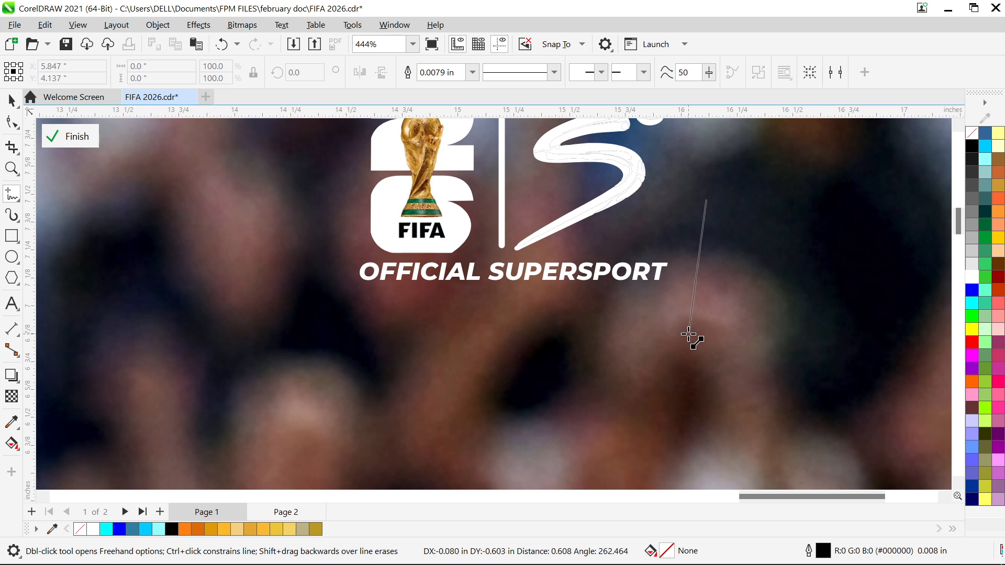
left_click(706, 359, "ctrl")
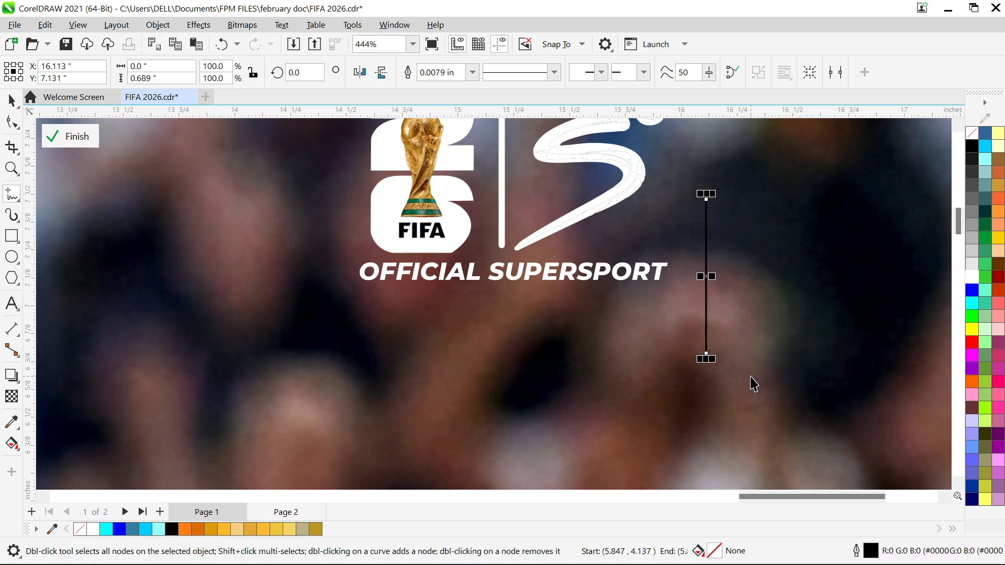
Set the vertical line's outline to 0.028 in wide and white
key("space")
key("F12")
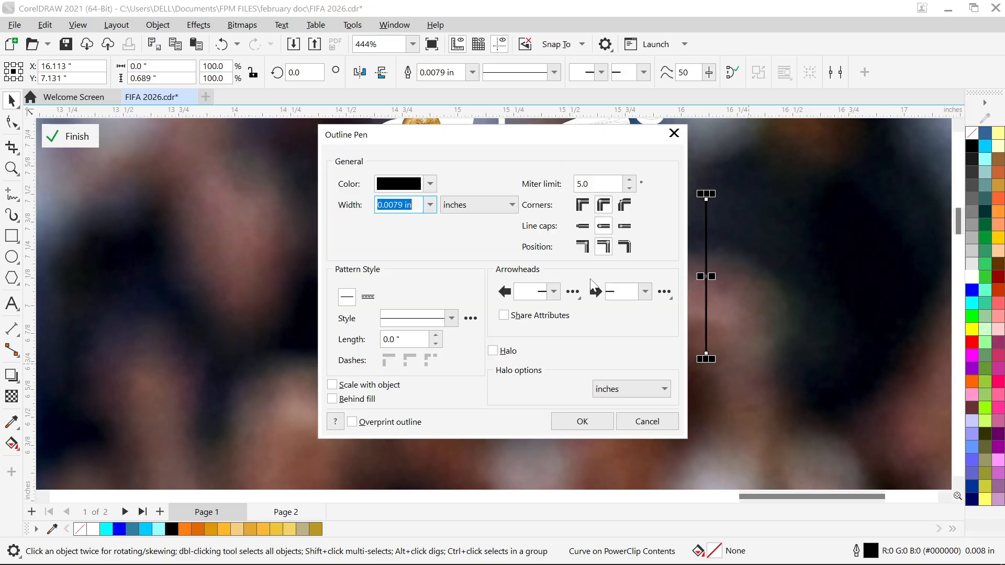
left_click(430, 205)
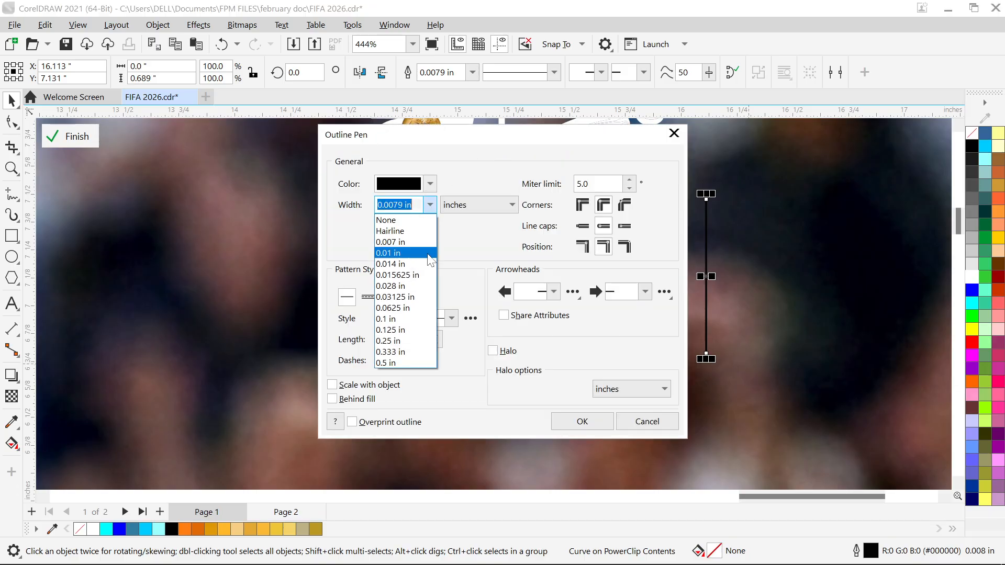
left_click(413, 286)
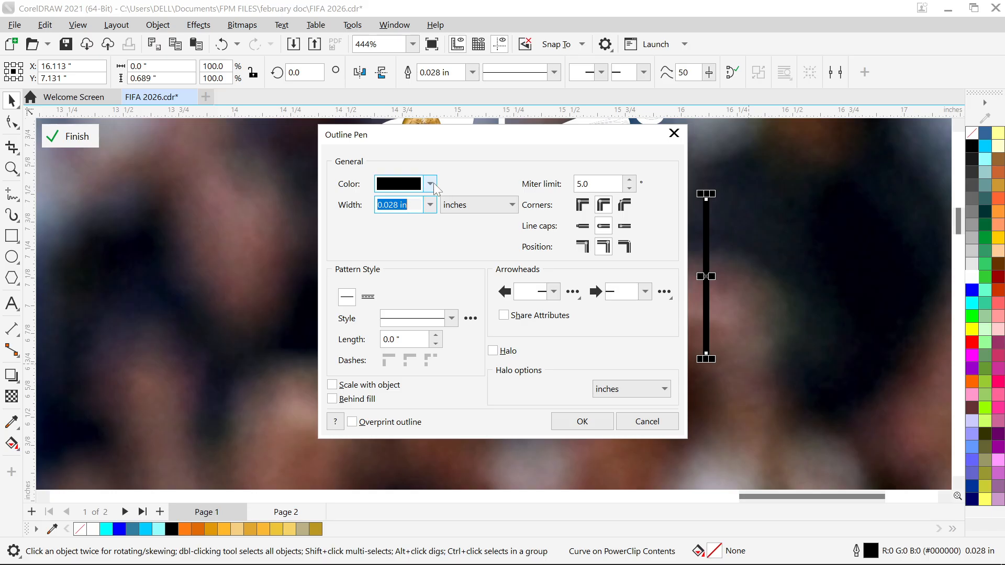
left_click(430, 184)
left_click(386, 252)
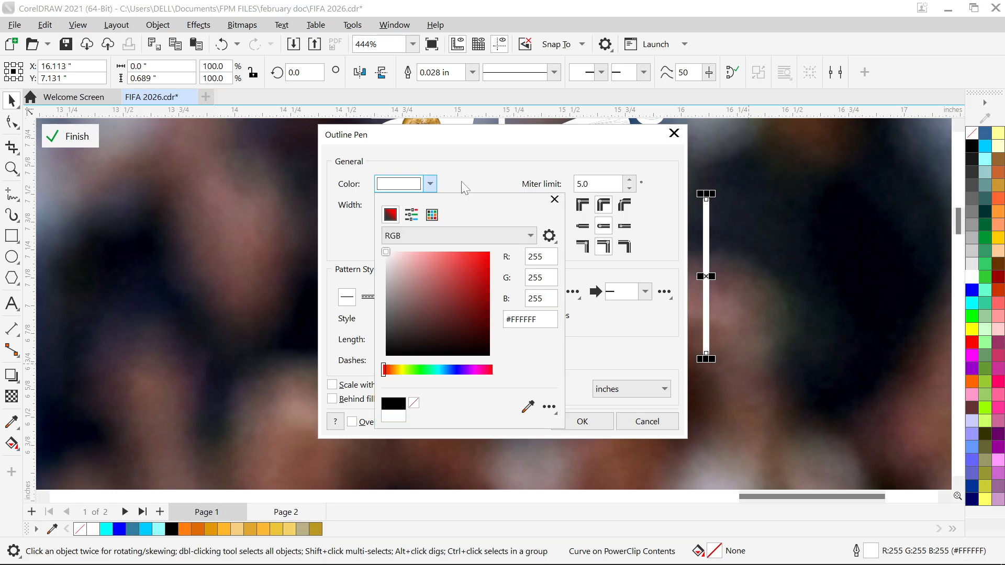
left_click(517, 183)
left_click(590, 419)
Inspect the font of the OFFICIAL SUPERSPORT caption and delete the extra white vertical line beside it
left_click(698, 298)
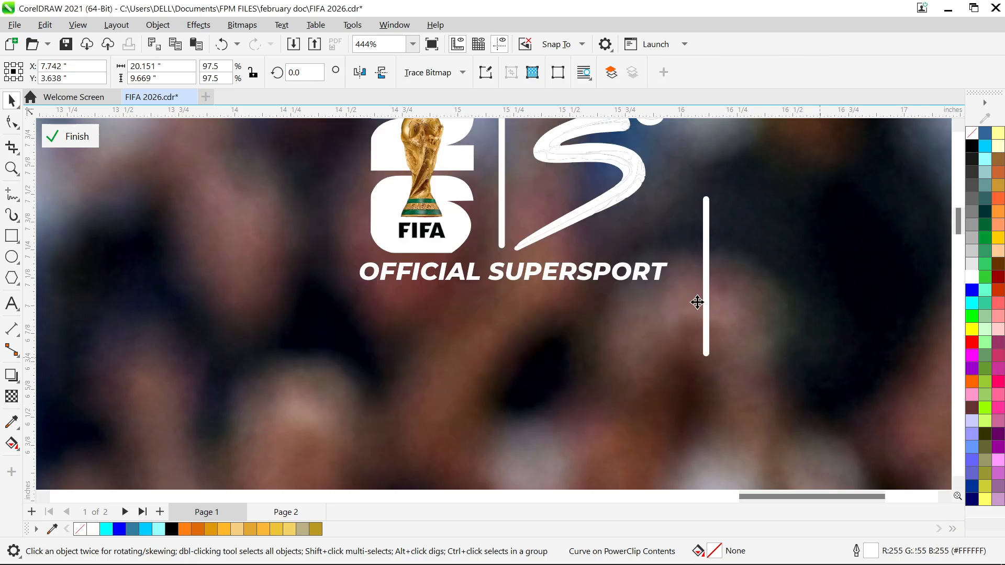
scroll(698, 298, "down", 3)
scroll(665, 296, "up", 4)
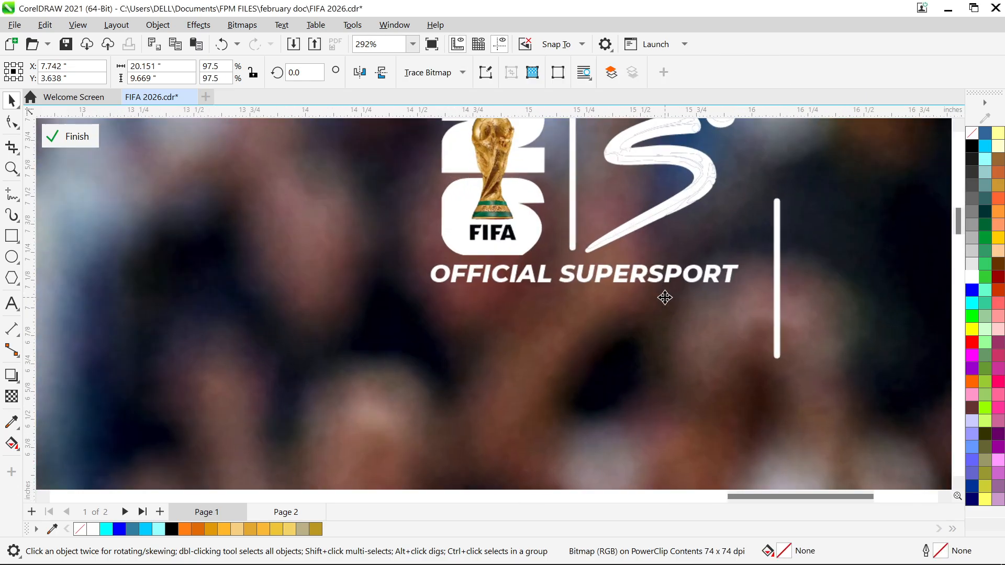
left_click(599, 271)
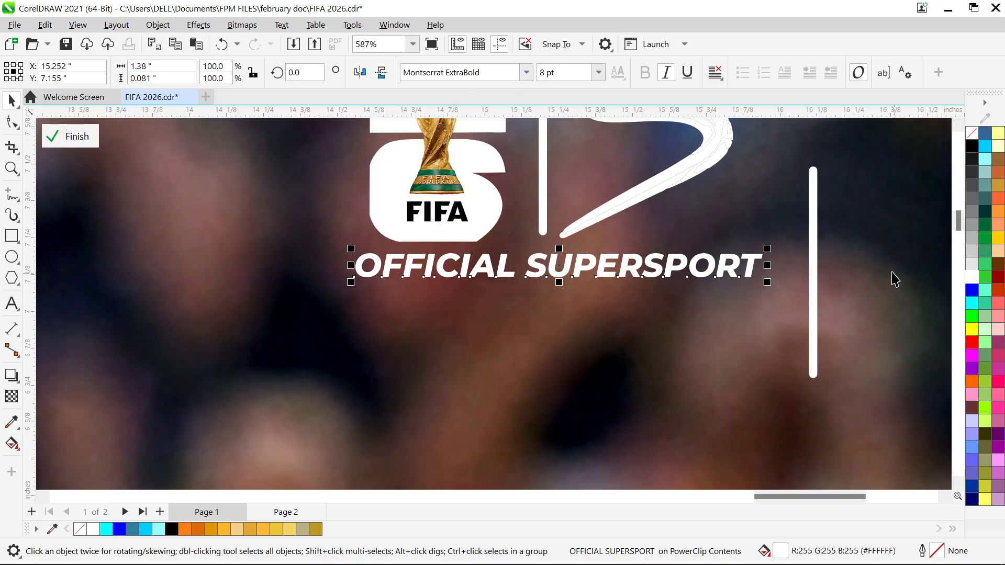
left_click(816, 239)
key("Escape")
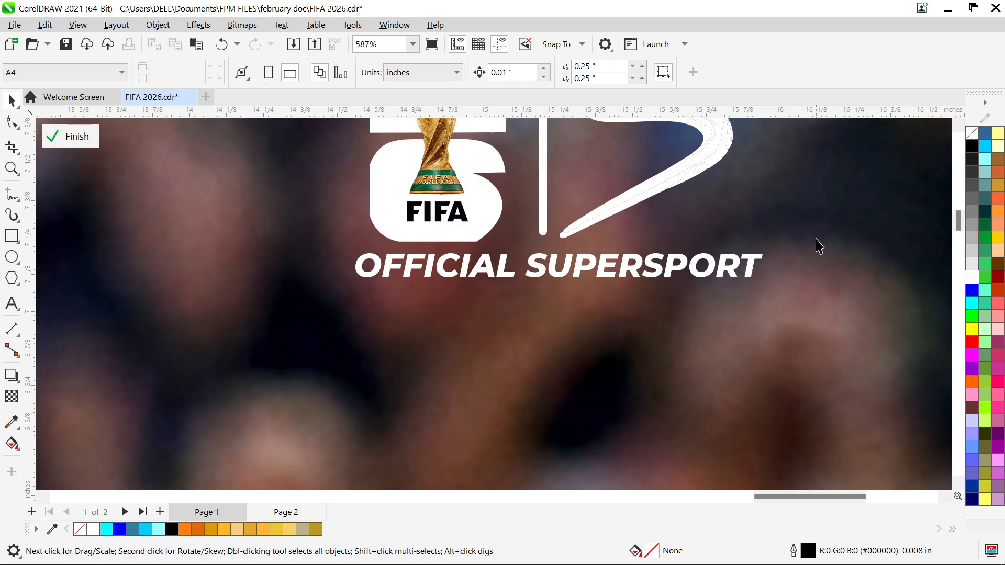
Group the FIFA logo, divider, SuperSport logo and caption, and finish editing the upper banner's PowerClip
key("F4")
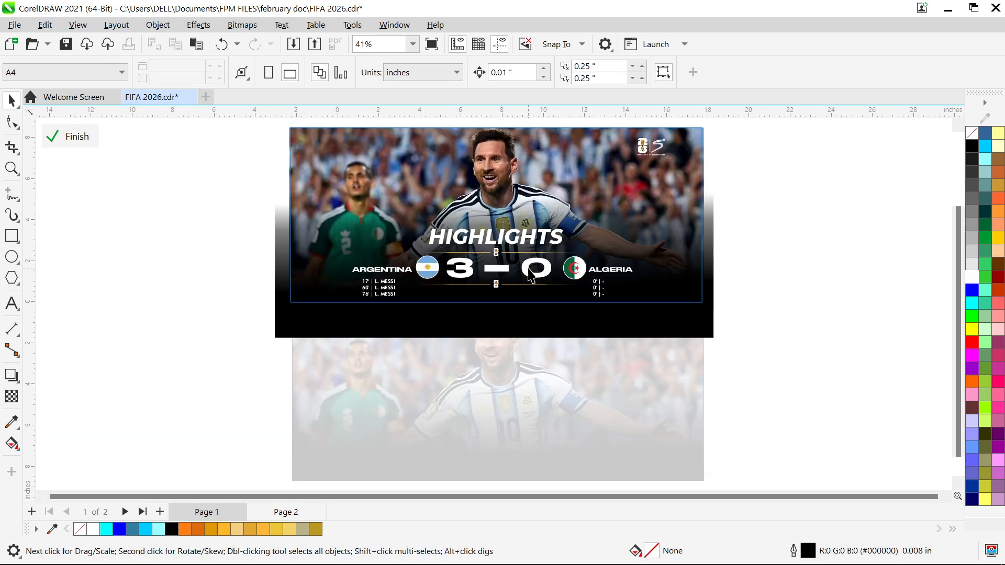
scroll(595, 209, "down", 2)
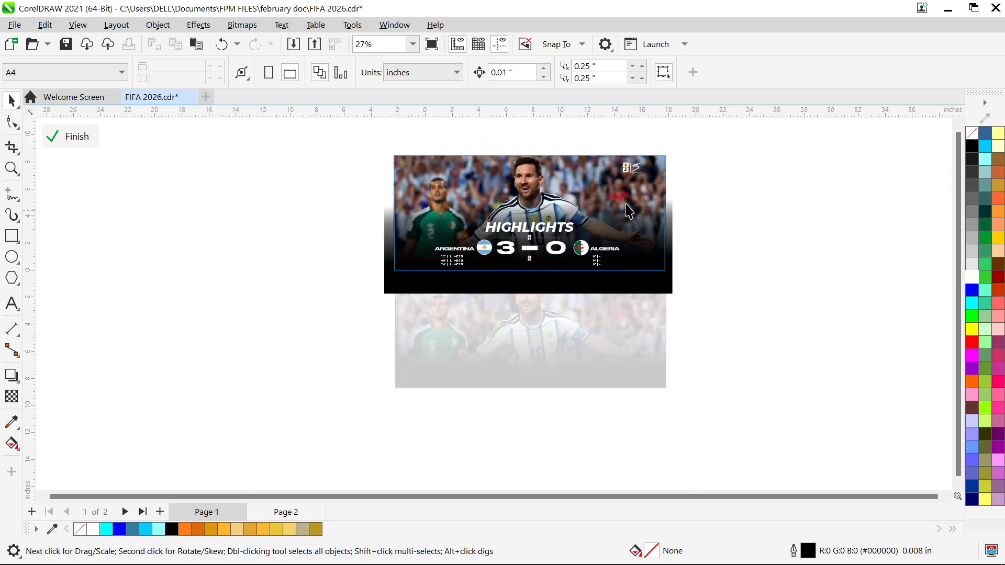
left_click_drag(725, 187, 550, 131)
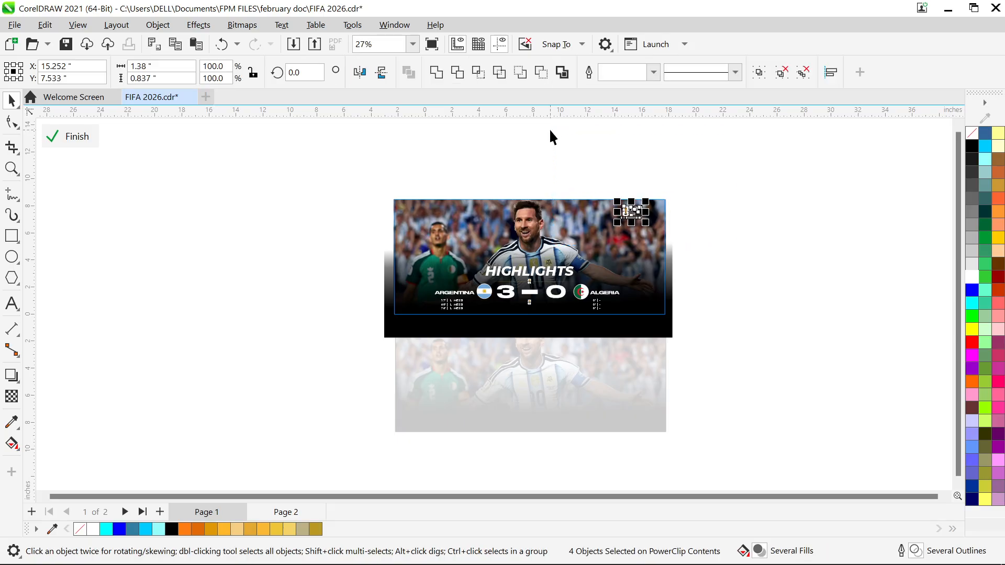
key("ctrl+g")
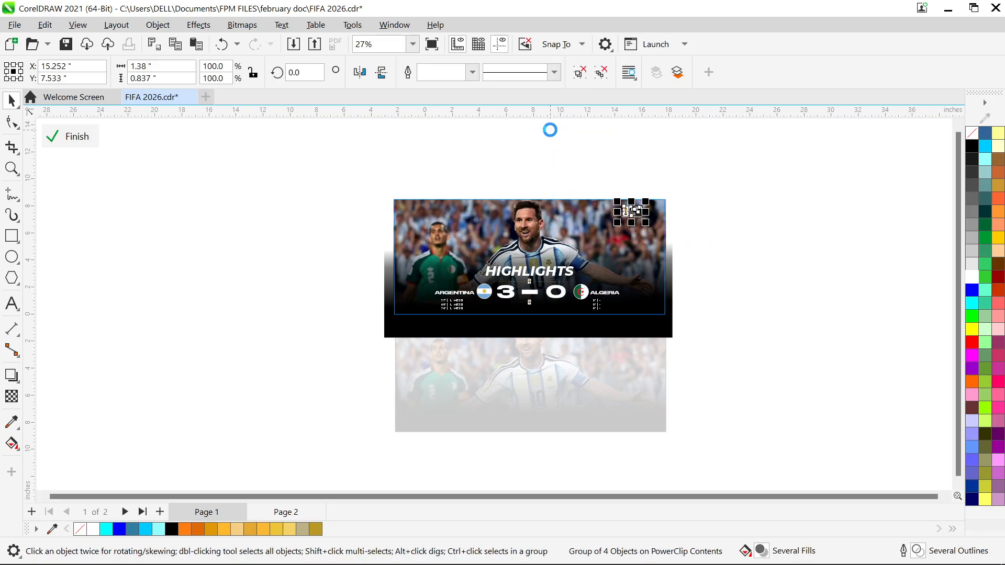
right_click(571, 229)
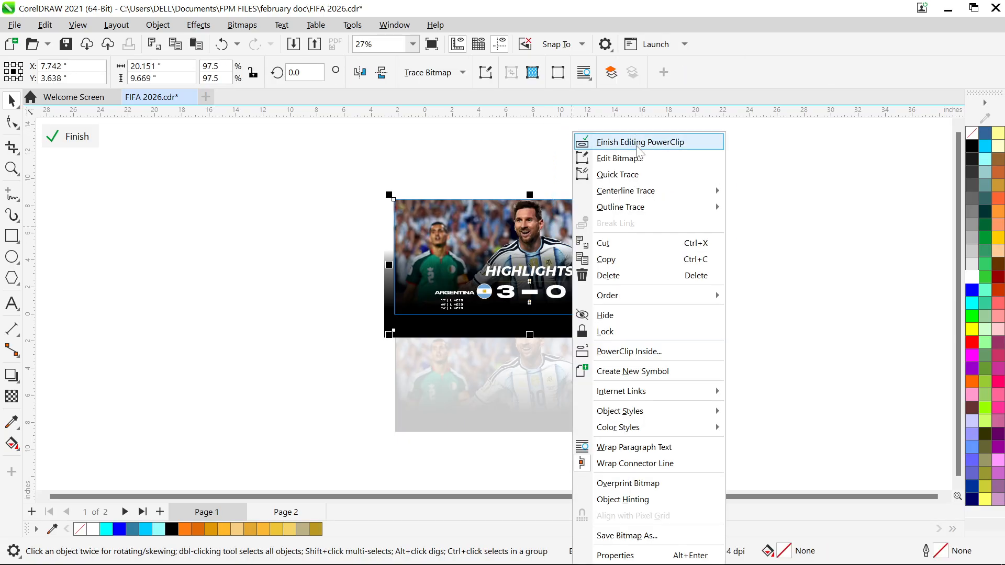
left_click(637, 141)
Paste the logo group into the lower banner's PowerClip, place it in the banner's upper-right corner and finish editing
double_click(575, 346)
right_click(575, 345)
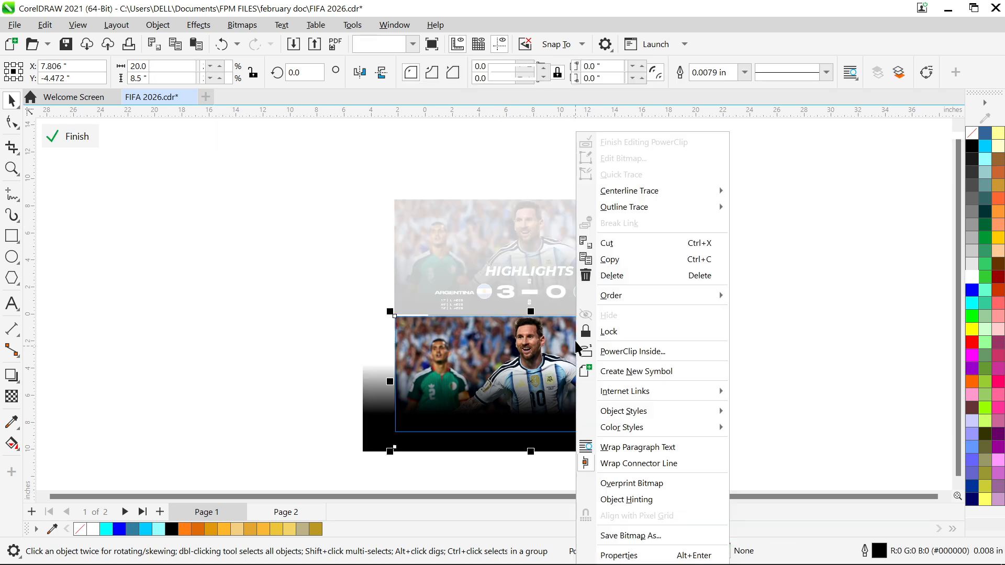
left_click(305, 278)
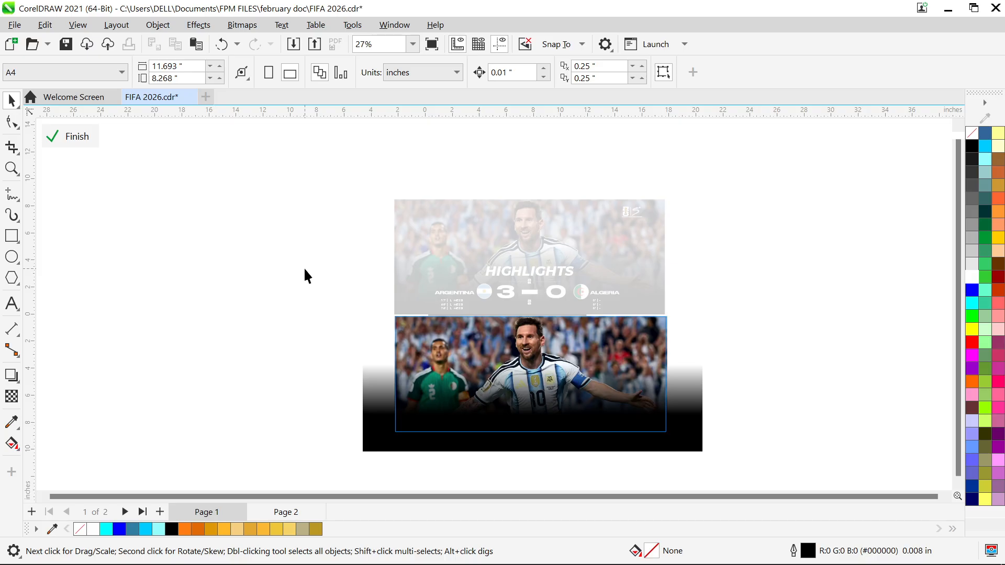
key("Tab")
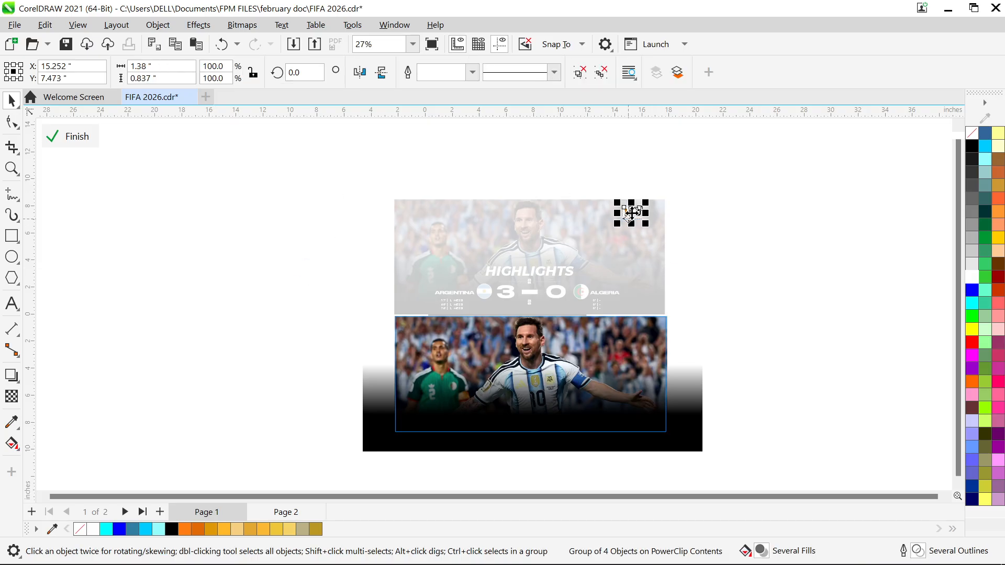
left_click_drag(632, 213, 629, 314)
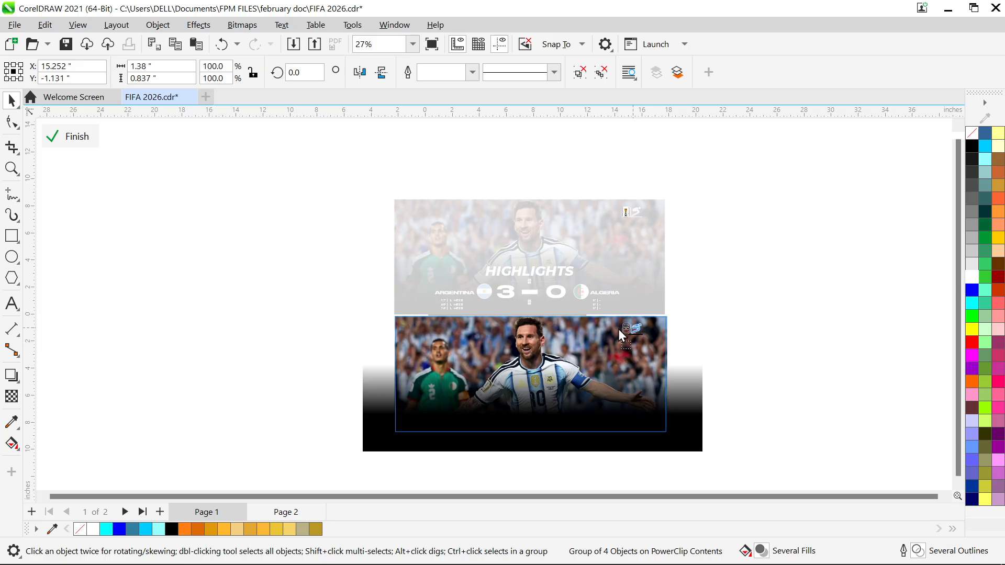
right_click(626, 374)
left_click(668, 181)
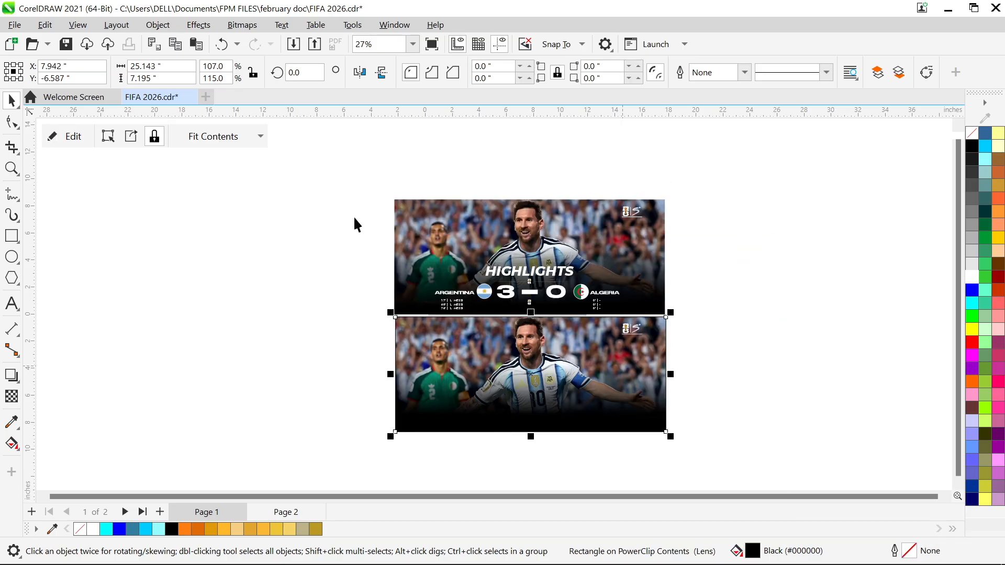
Group the upper banner's HIGHLIGHTS title, score, team names, flags, scorers and dividers without the gradient, and finish editing its PowerClip
double_click(485, 228)
left_click_drag(272, 231, 718, 379)
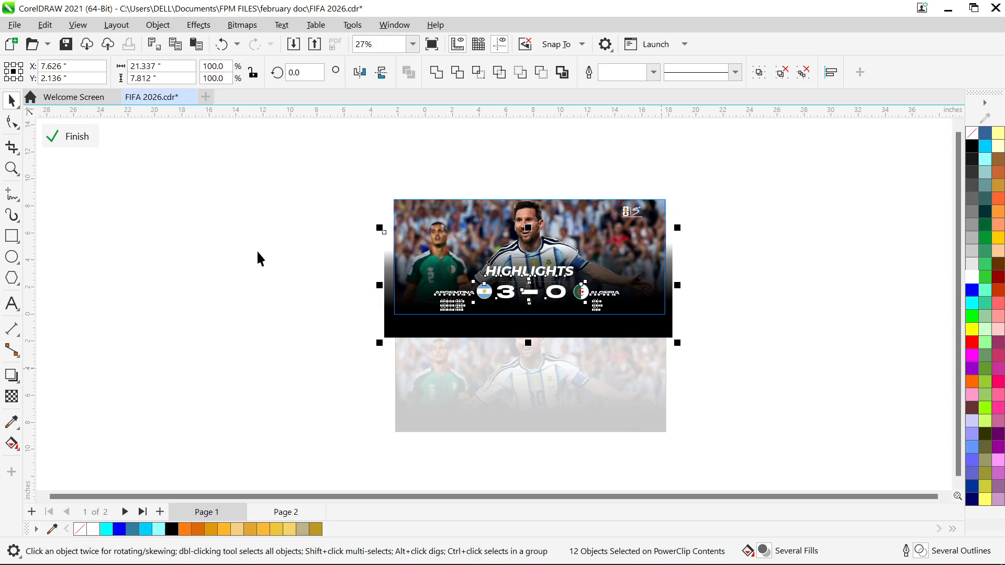
left_click(275, 250)
left_click_drag(362, 250, 648, 375)
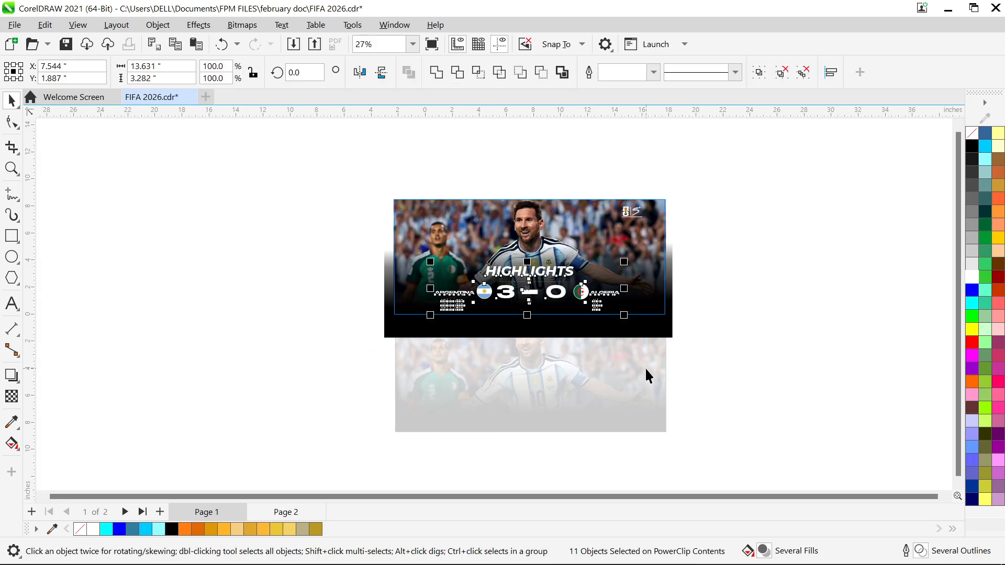
key("ctrl+g")
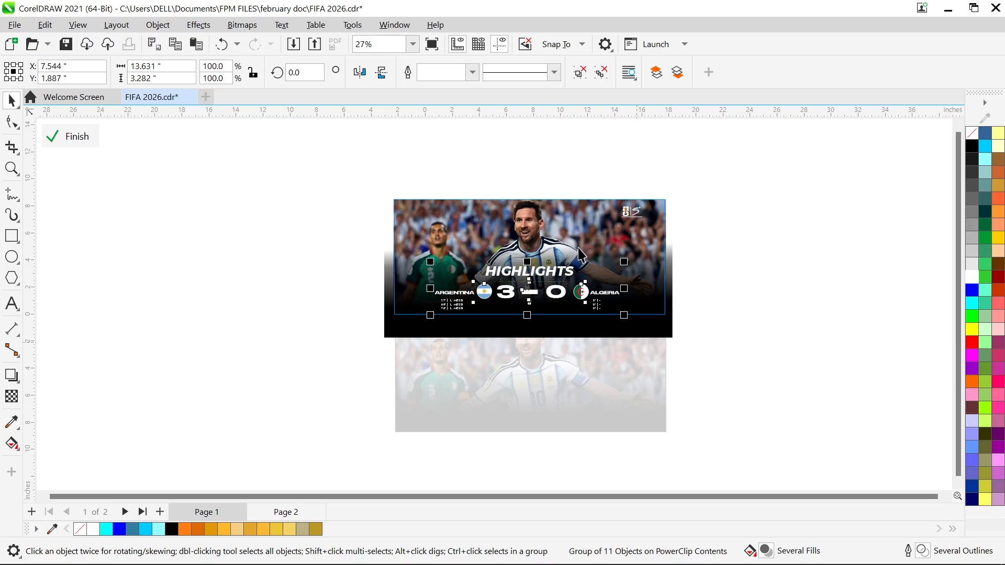
right_click(580, 255)
left_click(621, 176)
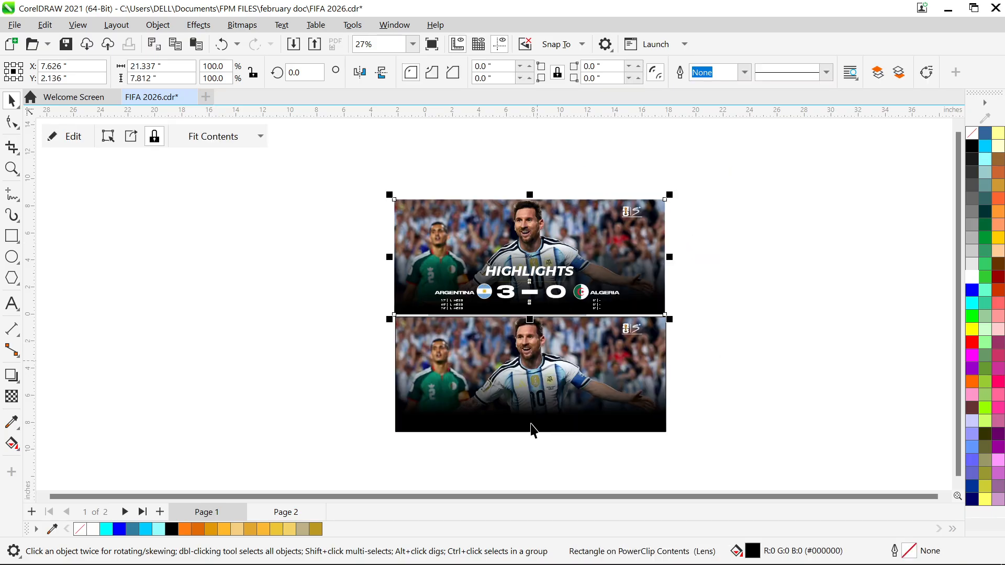
Open the lower banner's PowerClip for editing and paste the grouped title, score, flags and dividers into it
double_click(532, 373)
left_click(433, 273)
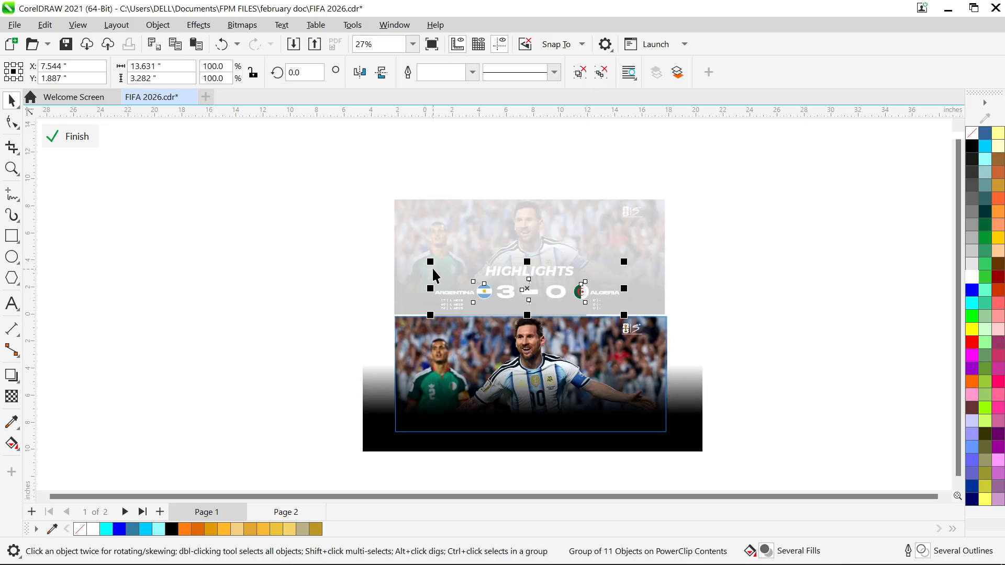
left_click_drag(545, 294, 539, 397)
scroll(574, 393, "up", 2)
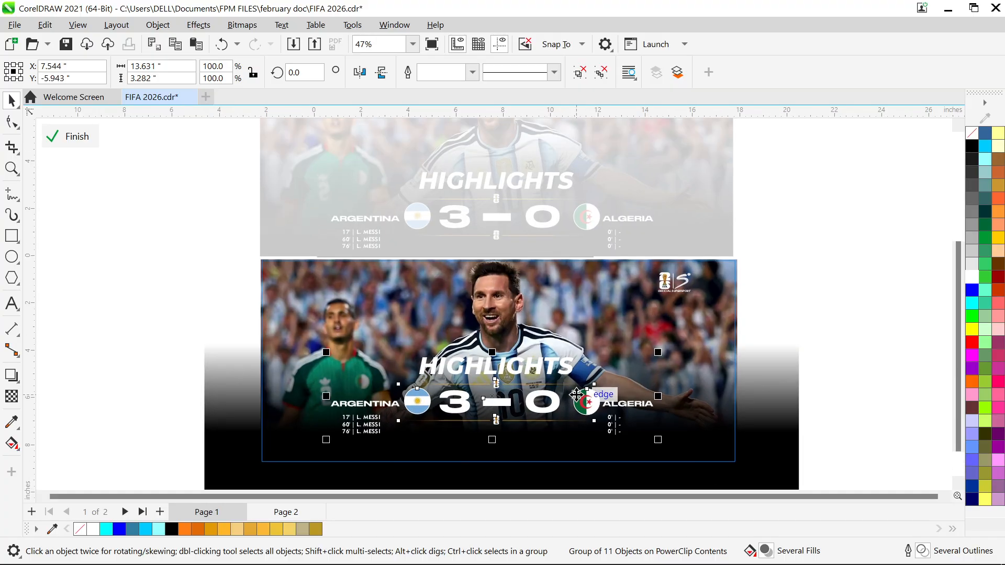
key("ctrl+z")
left_click_drag(490, 215, 526, 385)
left_click_drag(524, 377, 503, 306)
key("Delete")
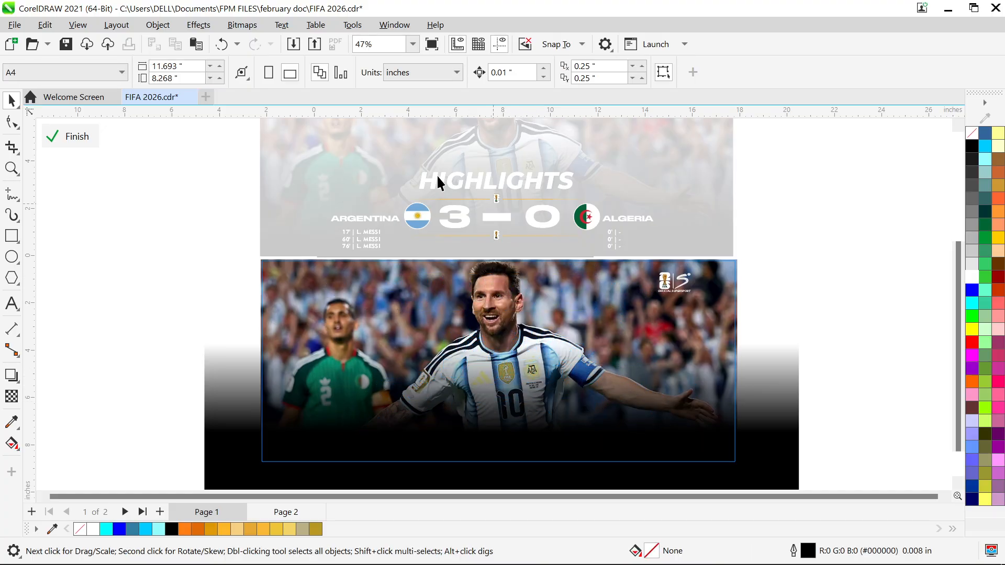
Move the pasted title and score group onto the lower banner's dark gradient, at about Y -6.49 in
left_click(494, 215)
left_click_drag(488, 214, 527, 413)
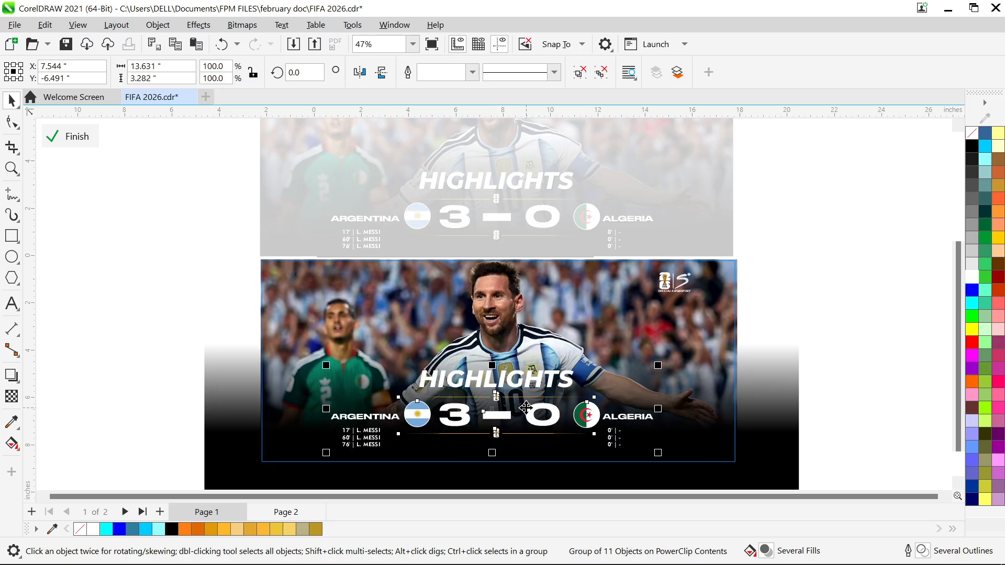
Finish editing the lower banner's PowerClip and remove the frame's outline by setting its width to None
right_click(589, 288)
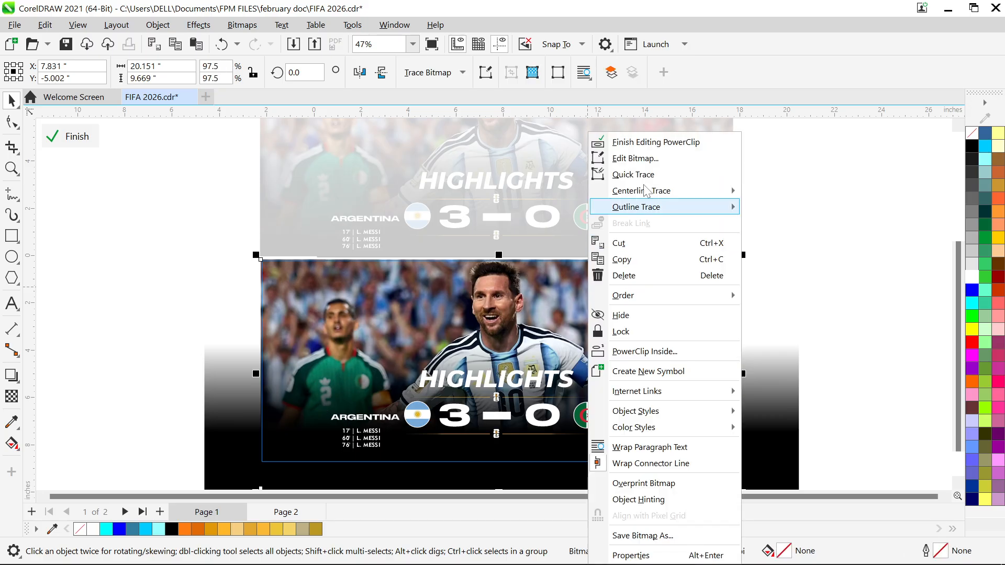
left_click(644, 142)
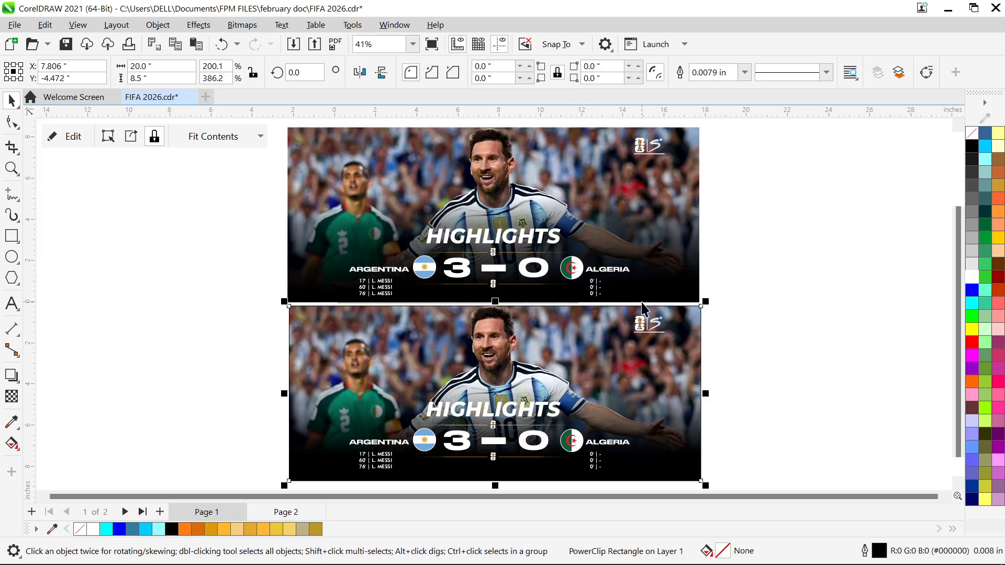
key("F12")
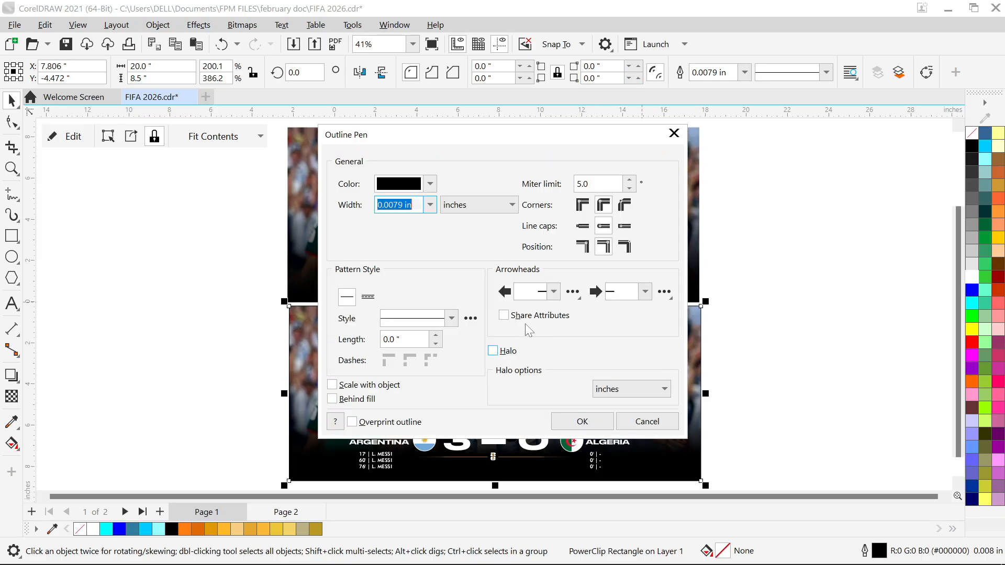
left_click(430, 210)
left_click(441, 234)
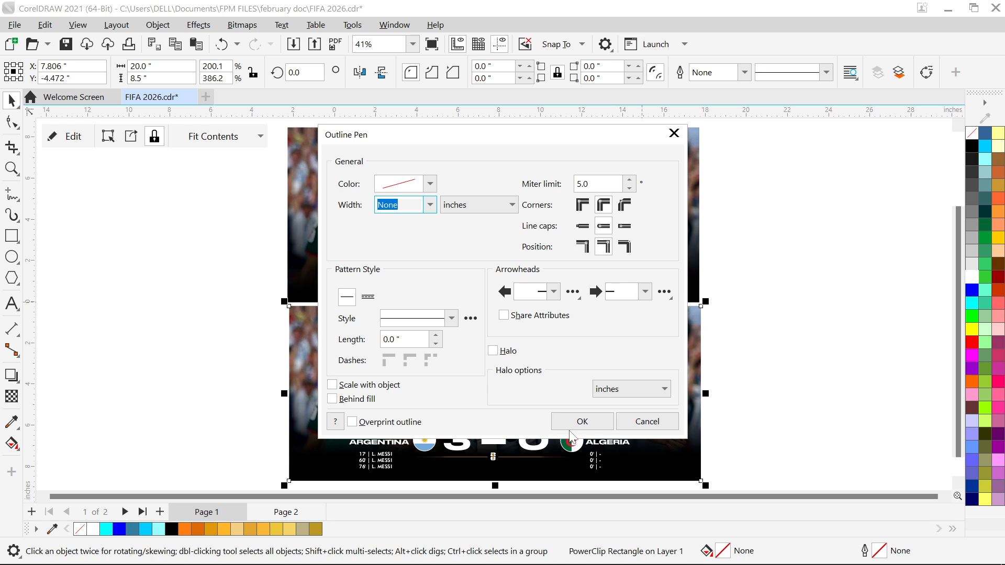
left_click(576, 425)
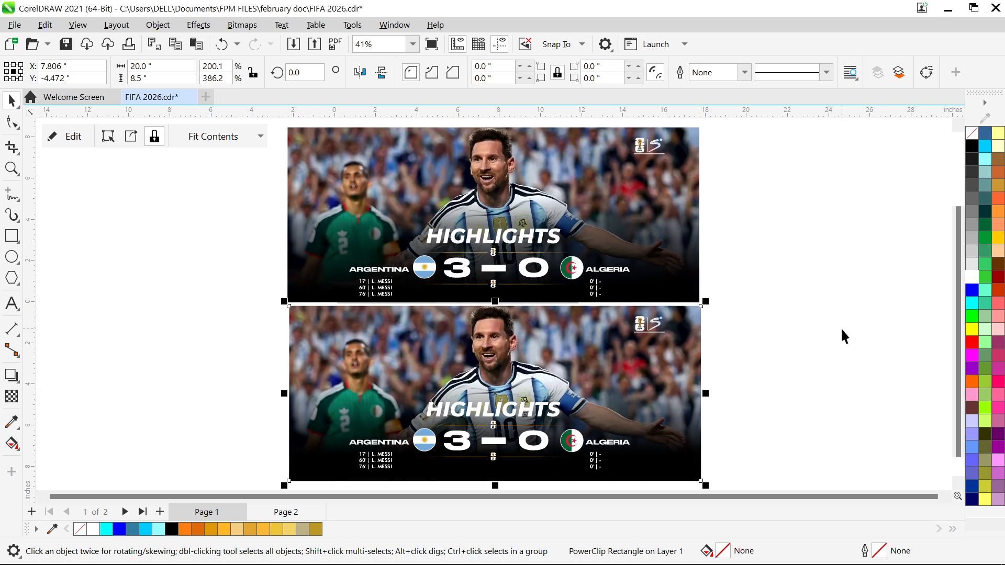
Preview both banners in full screen to compare them, and return to the drawing
key("F9")
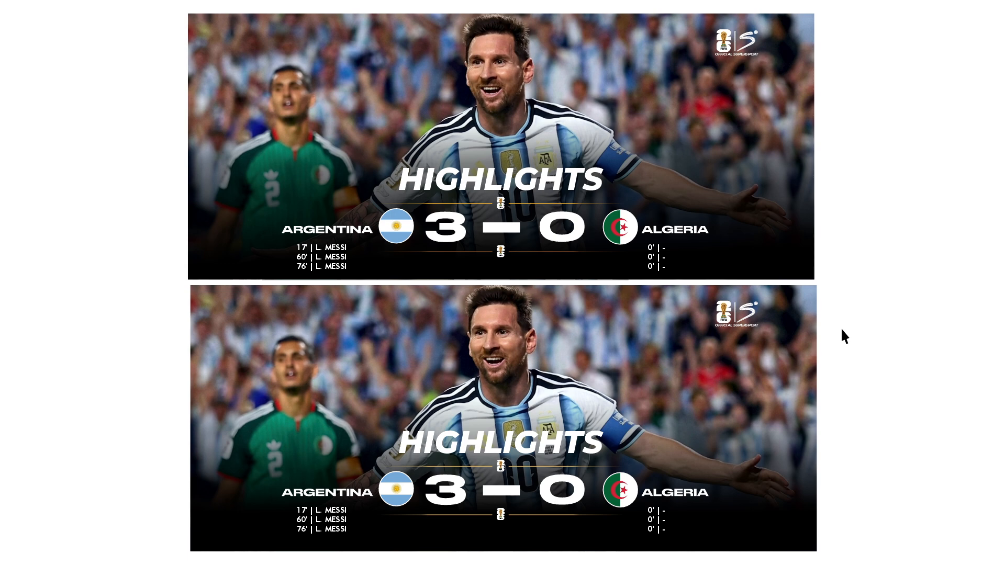
key("Escape")
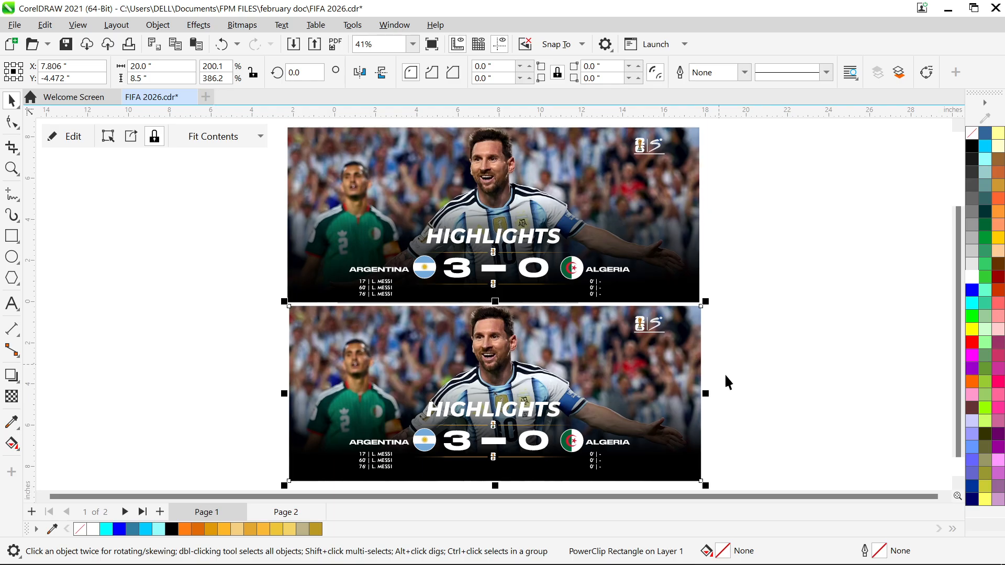
mouse_move(638, 554)
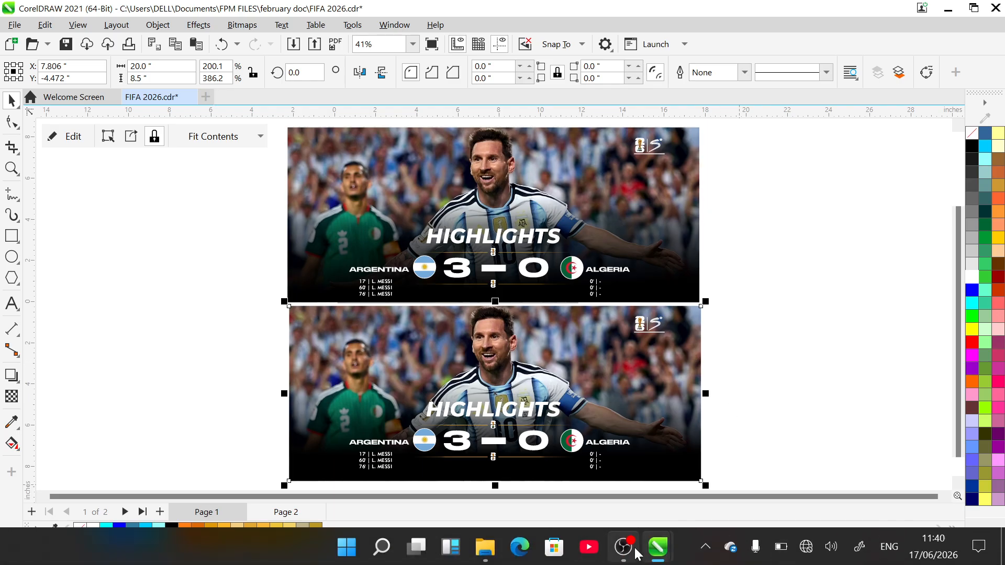